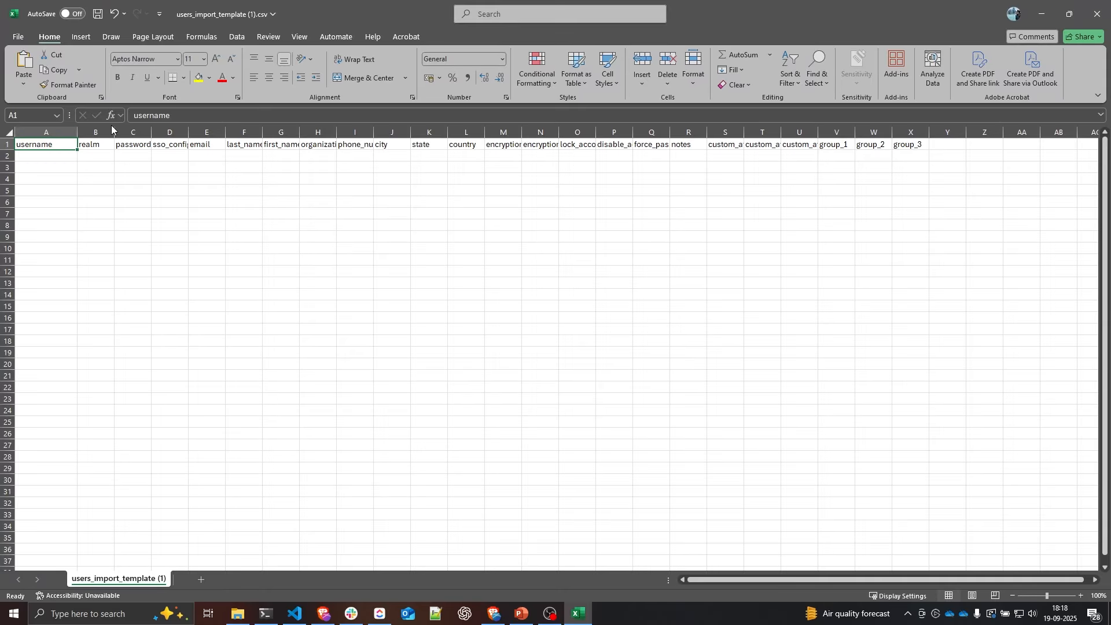
# Step: Scroll the Kasm documentation down to the CSV Formatting rules
pyautogui.scroll(-1, 243, 272)
pyautogui.scroll(1, 243, 272)
pyautogui.scroll(-5, 243, 272)
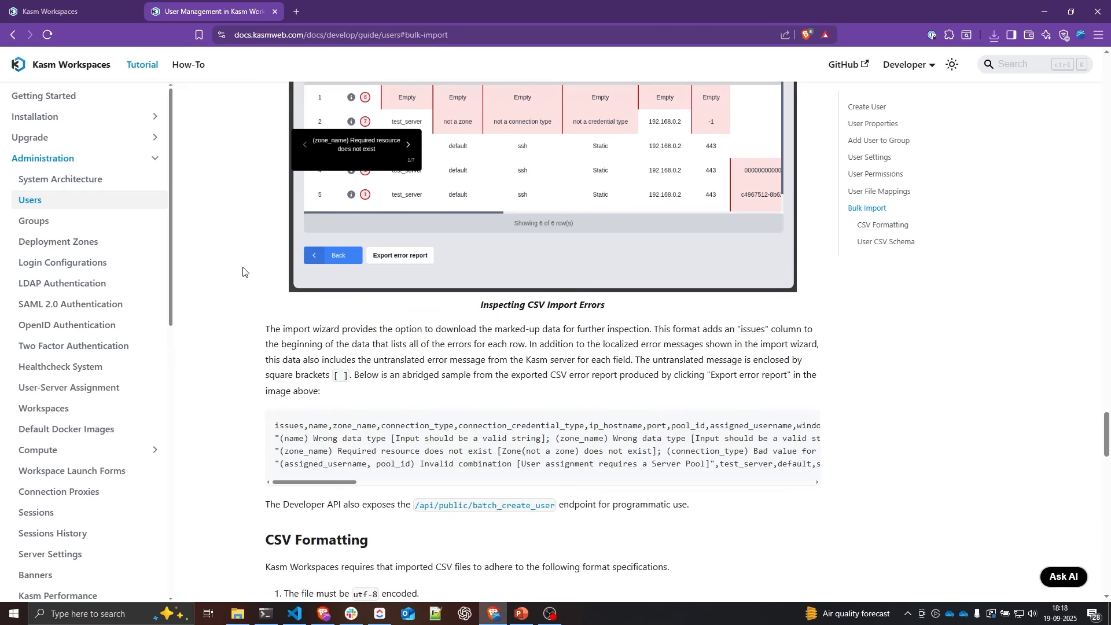
pyautogui.scroll(-8, 243, 272)
pyautogui.scroll(-3, 243, 272)
# Step: Widen the password, realm, first_name and sso_config_id columns in the bulk-import spreadsheet
pyautogui.hotkey('alt', 'Tab')
pyautogui.moveTo(184, 132); pyautogui.dragTo(375, 132)
pyautogui.moveTo(449, 132); pyautogui.dragTo(629, 132)
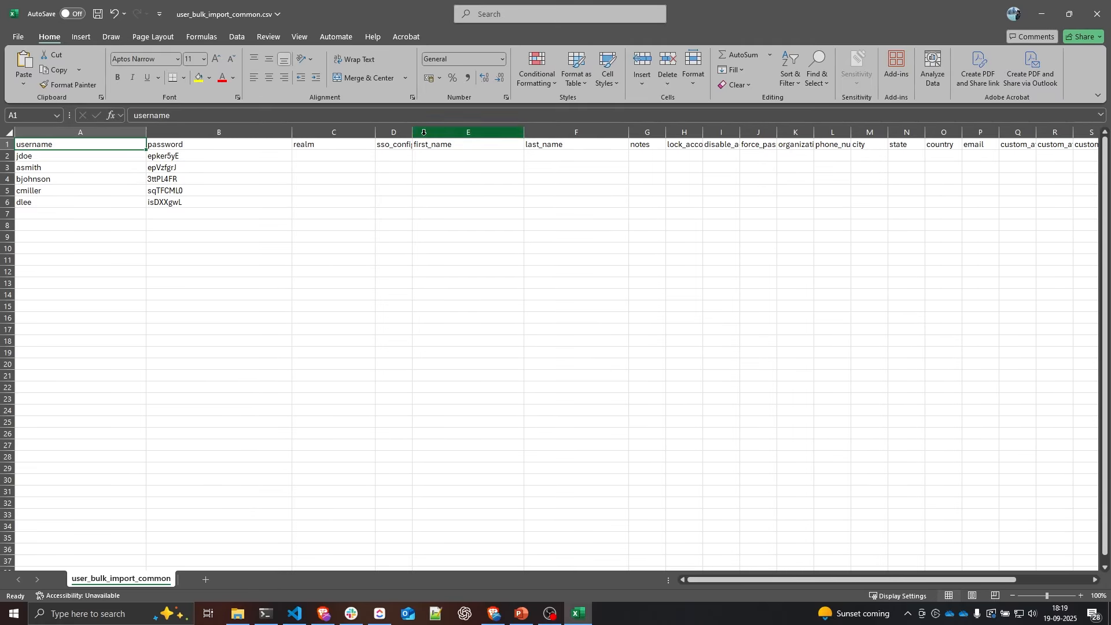
pyautogui.moveTo(412, 132); pyautogui.dragTo(448, 132)
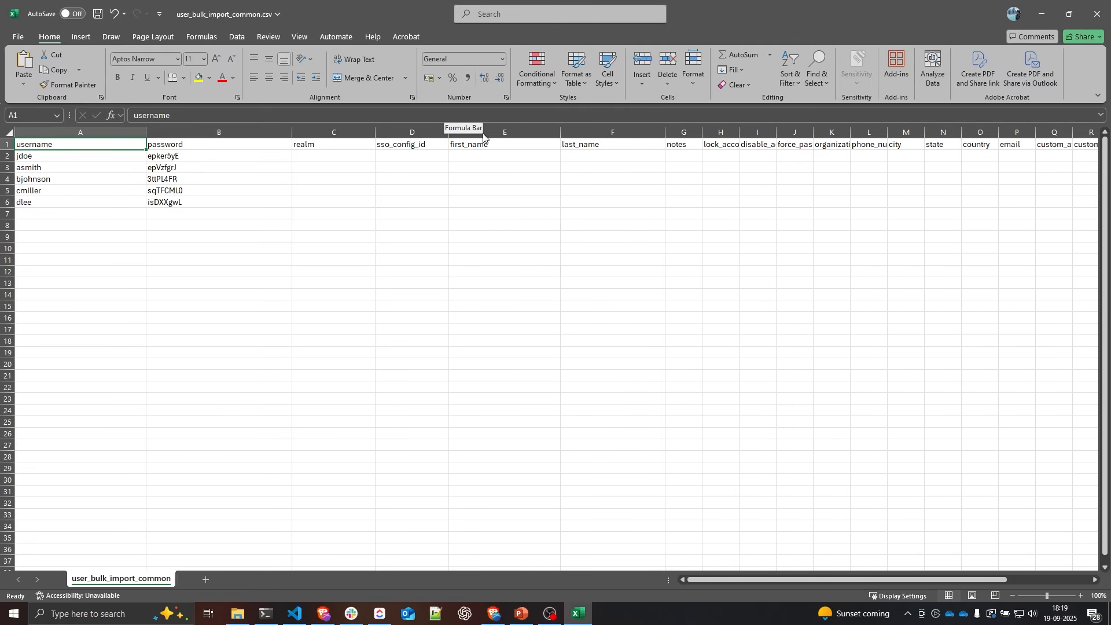
# Step: Select user_bulk_import_common.csv for upload in Kasm's Import Users dialog
pyautogui.hotkey('alt', 'Tab')
pyautogui.click(634, 327)
pyautogui.doubleClick(145, 205)
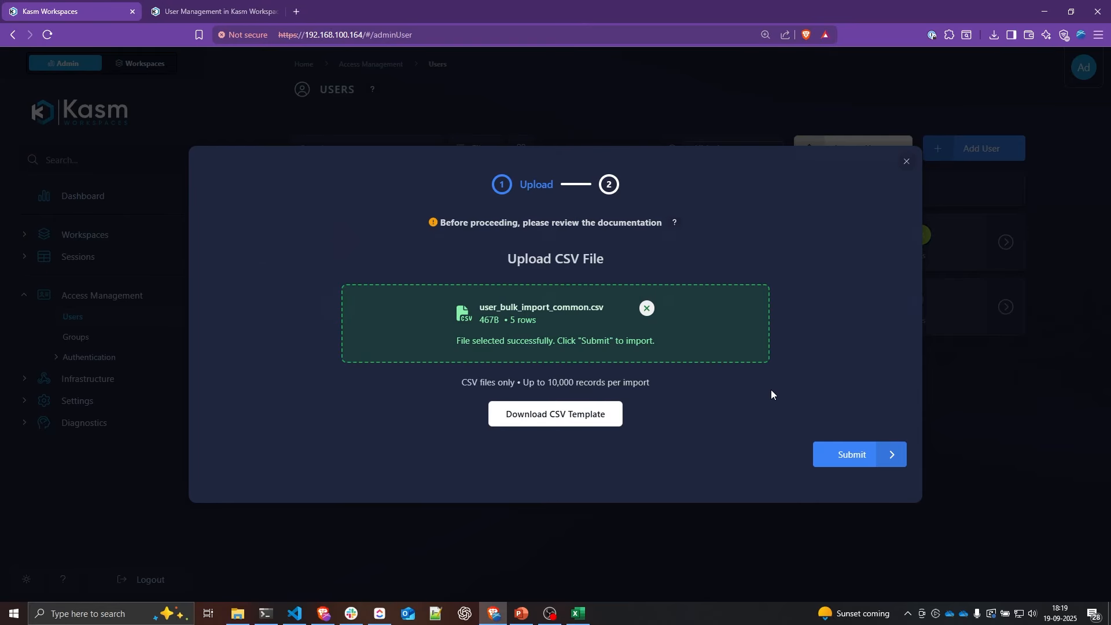
# Step: Submit the CSV import and review the Users list, now showing seven accounts
pyautogui.click(848, 454)
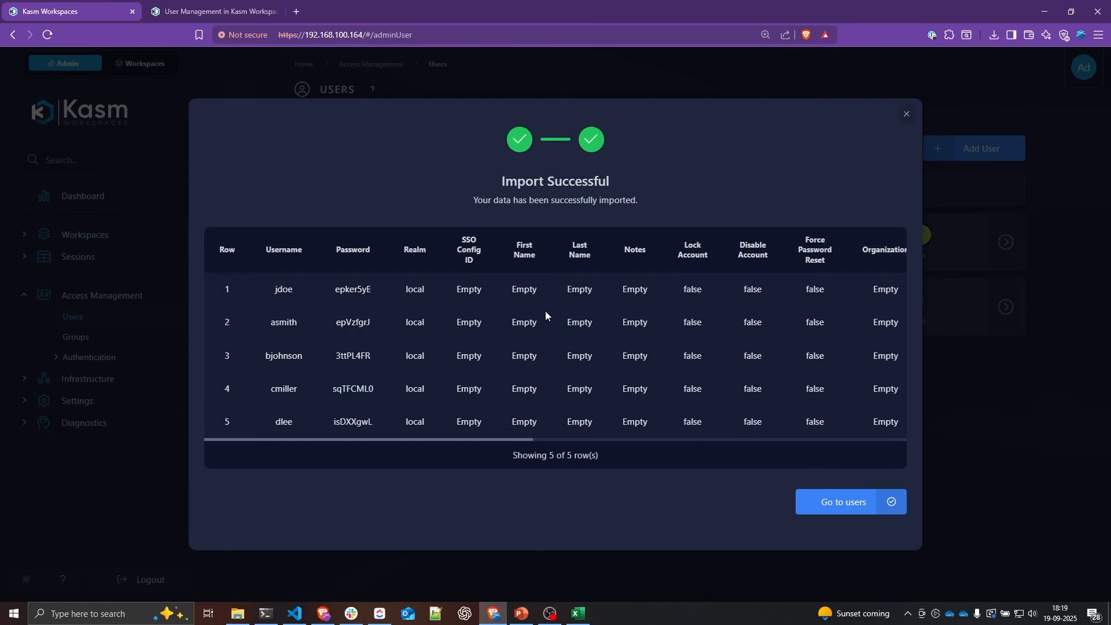
pyautogui.click(842, 501)
pyautogui.scroll(-2, 458, 280)
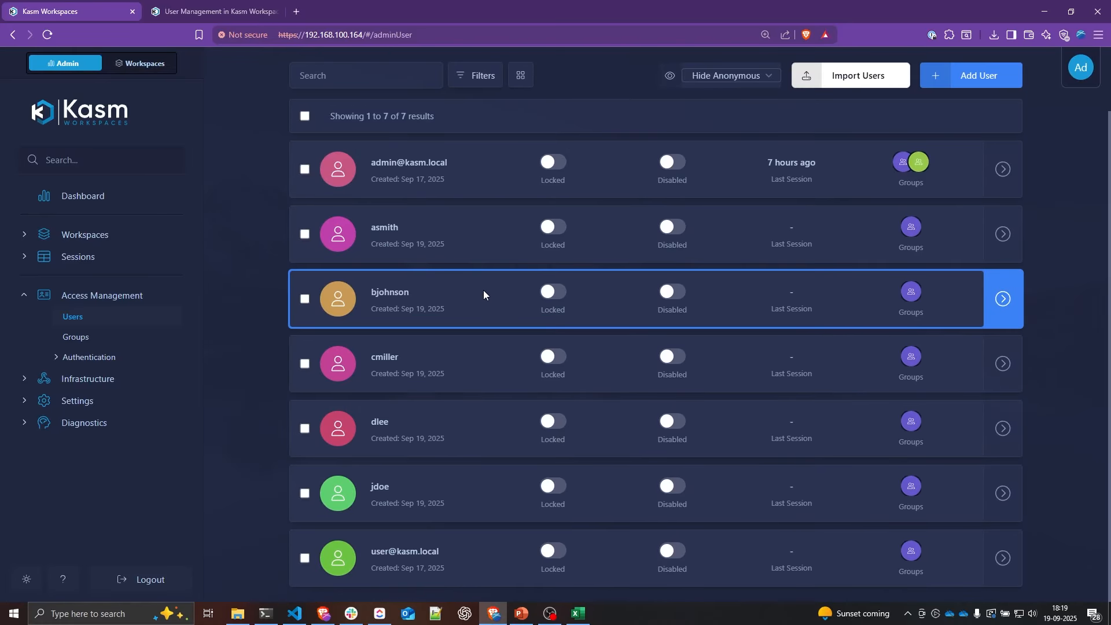
pyautogui.scroll(2, 480, 284)
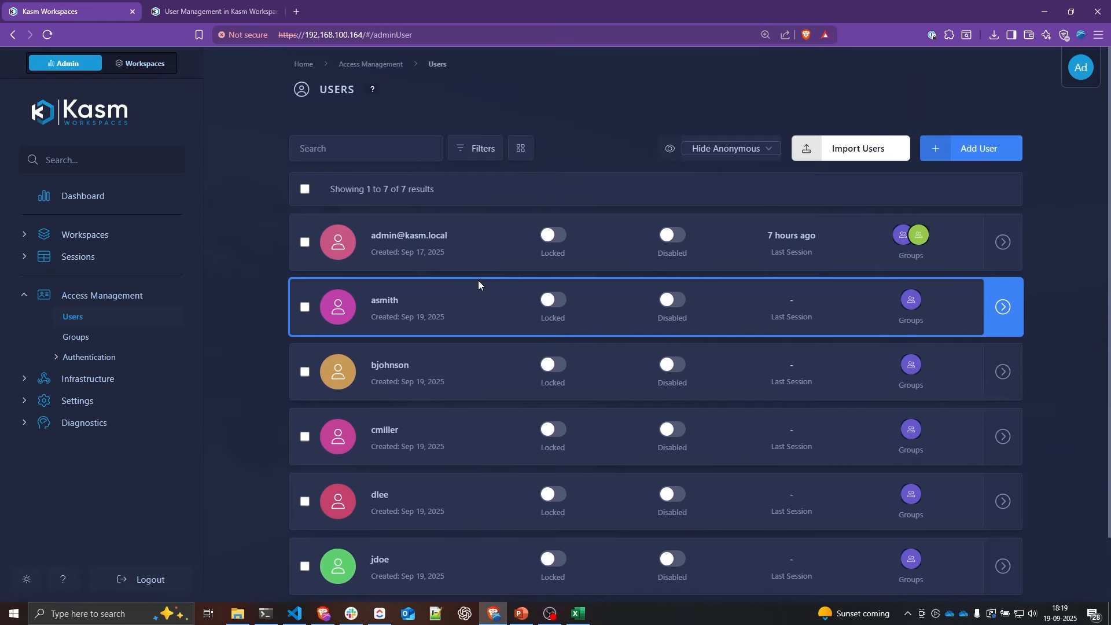
pyautogui.click(88, 379)
# Step: Download servers_import_template.csv from Servers > Import Servers and open it in Excel
pyautogui.click(76, 420)
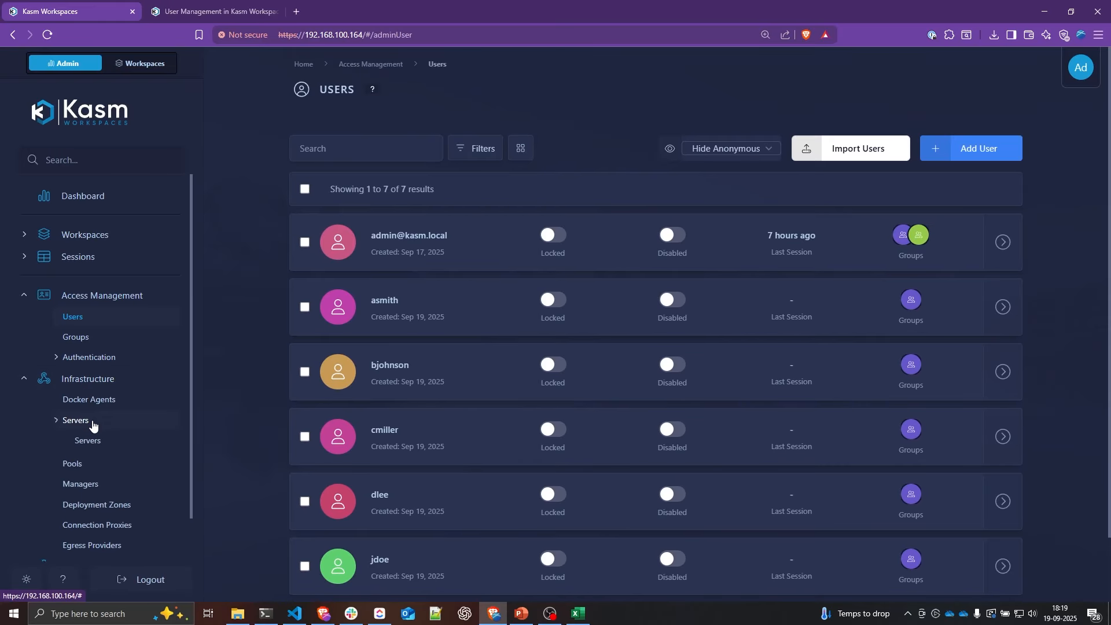
pyautogui.click(92, 442)
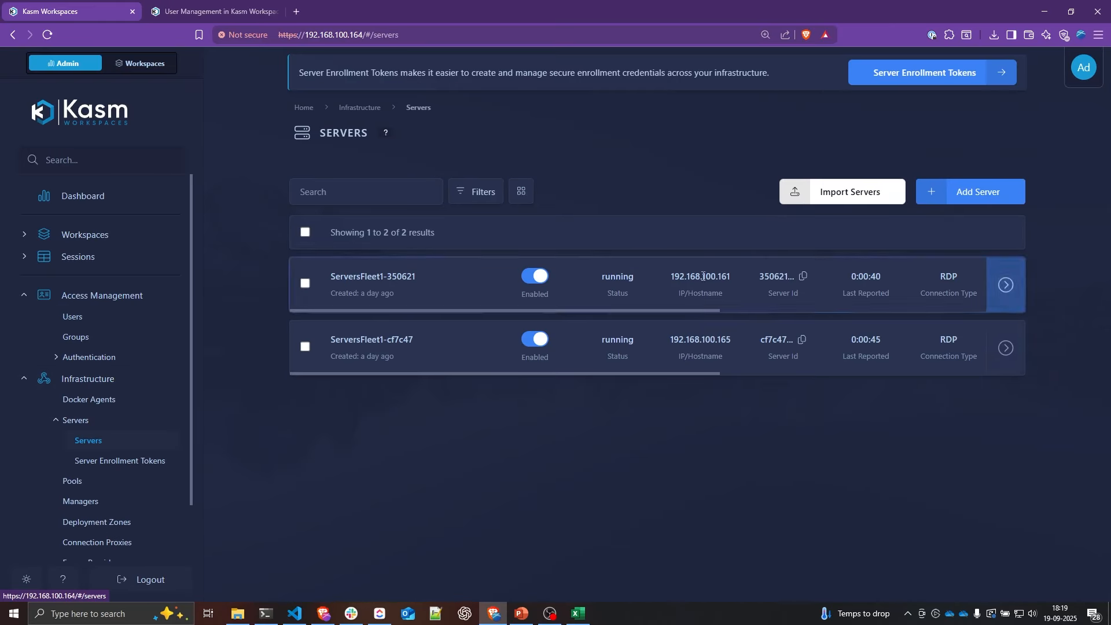
pyautogui.click(806, 201)
pyautogui.click(602, 401)
pyautogui.click(488, 287)
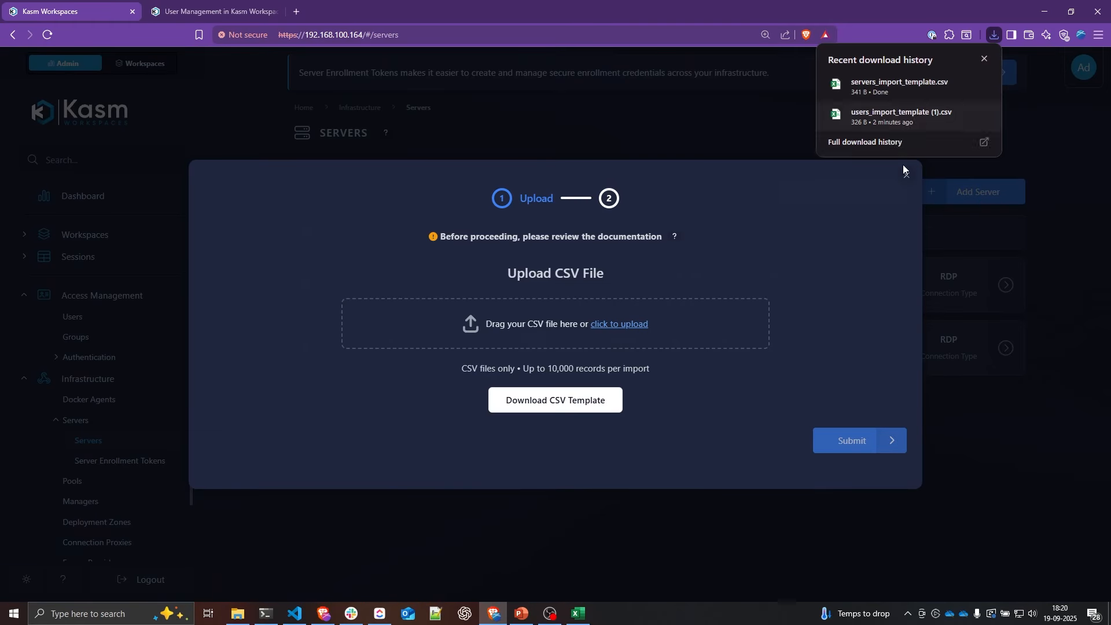
pyautogui.click(908, 79)
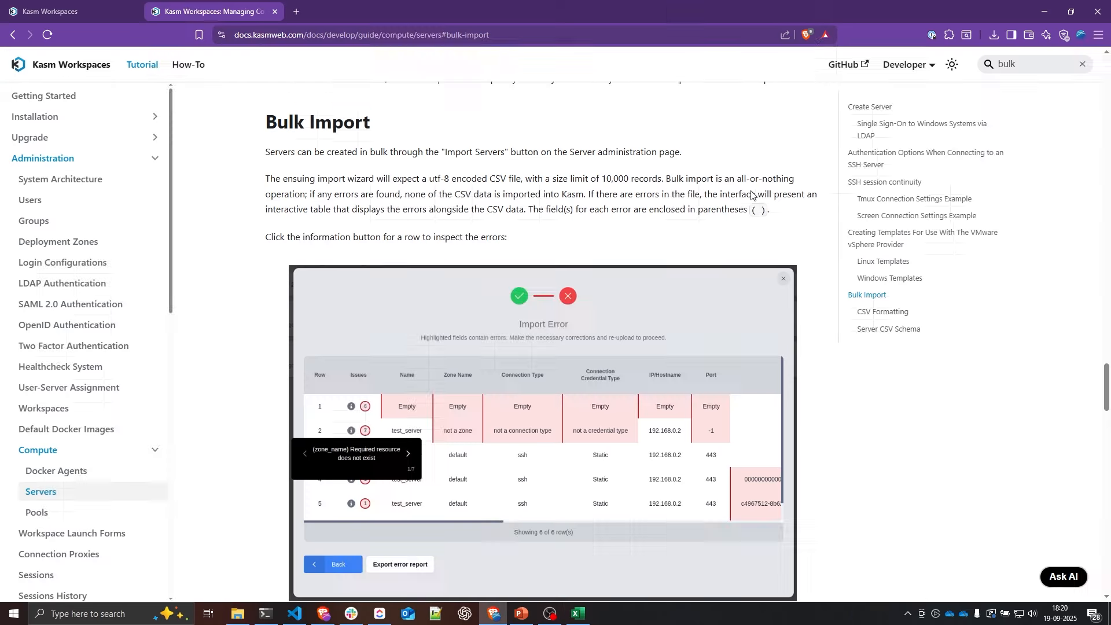
pyautogui.scroll(-2, 751, 195)
pyautogui.scroll(-5, 751, 195)
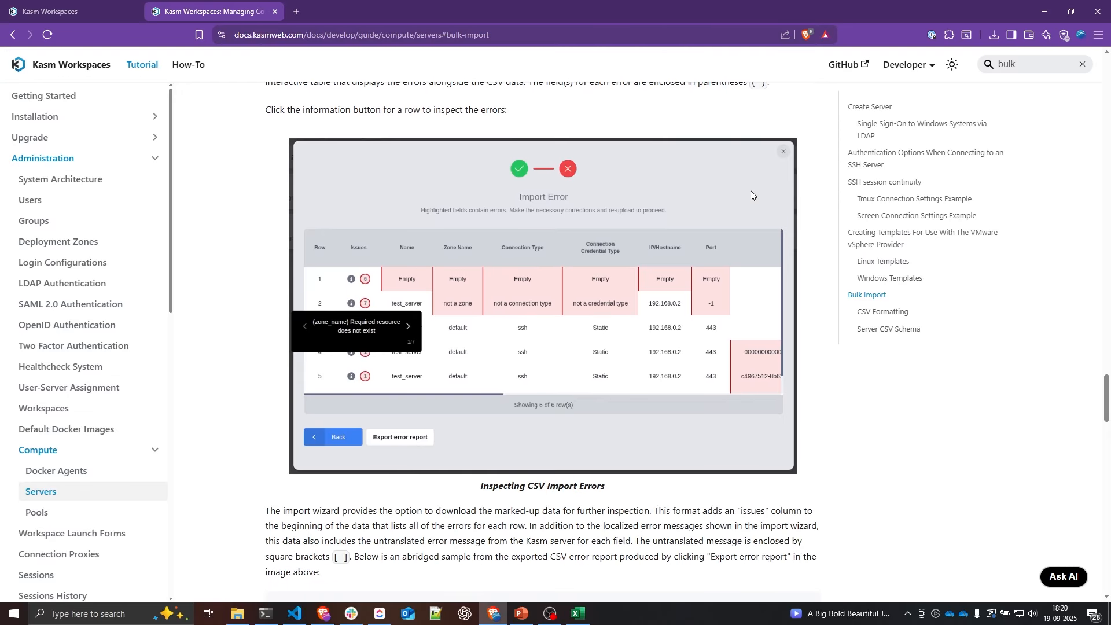
pyautogui.scroll(-6, 750, 196)
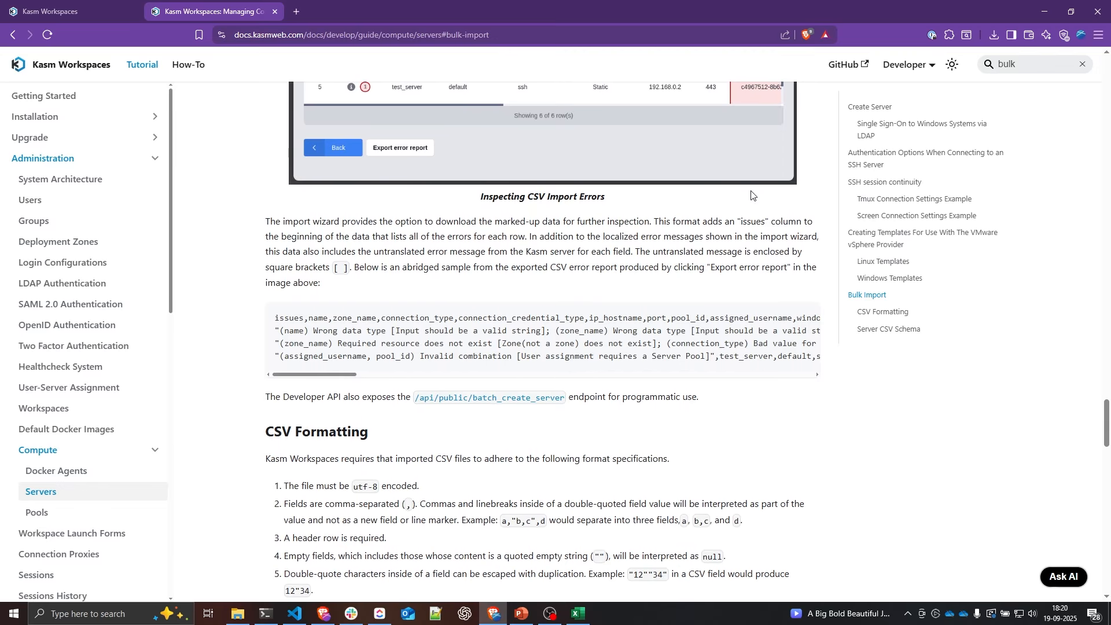
pyautogui.scroll(-6, 752, 195)
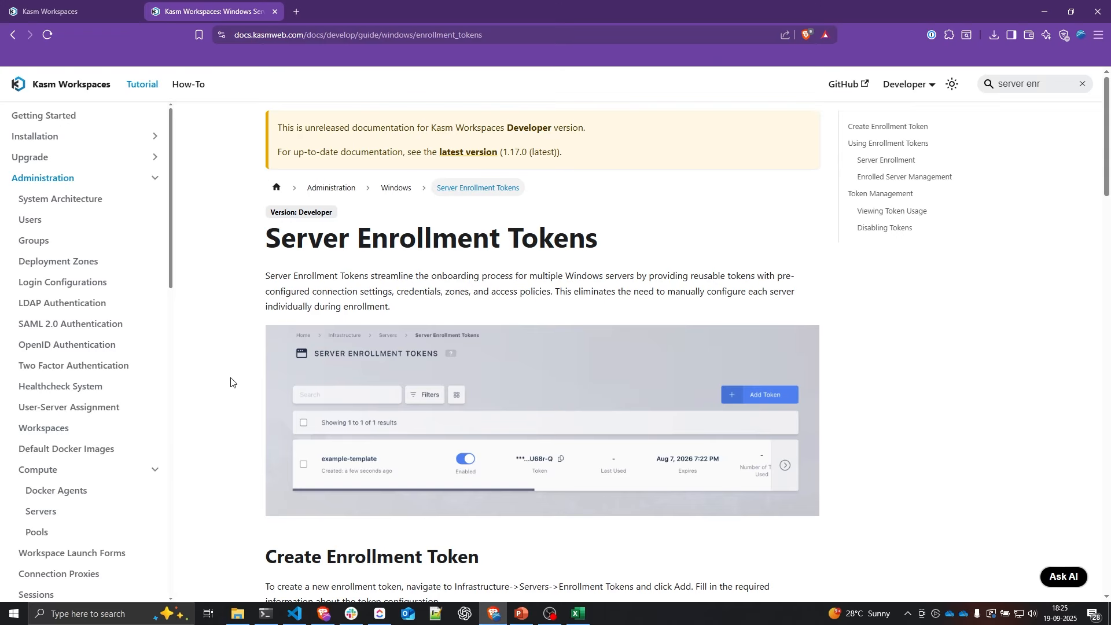
# Step: Scroll through the Server Enrollment Tokens property table to the Using Enrollment Tokens section
pyautogui.scroll(-5, 231, 382)
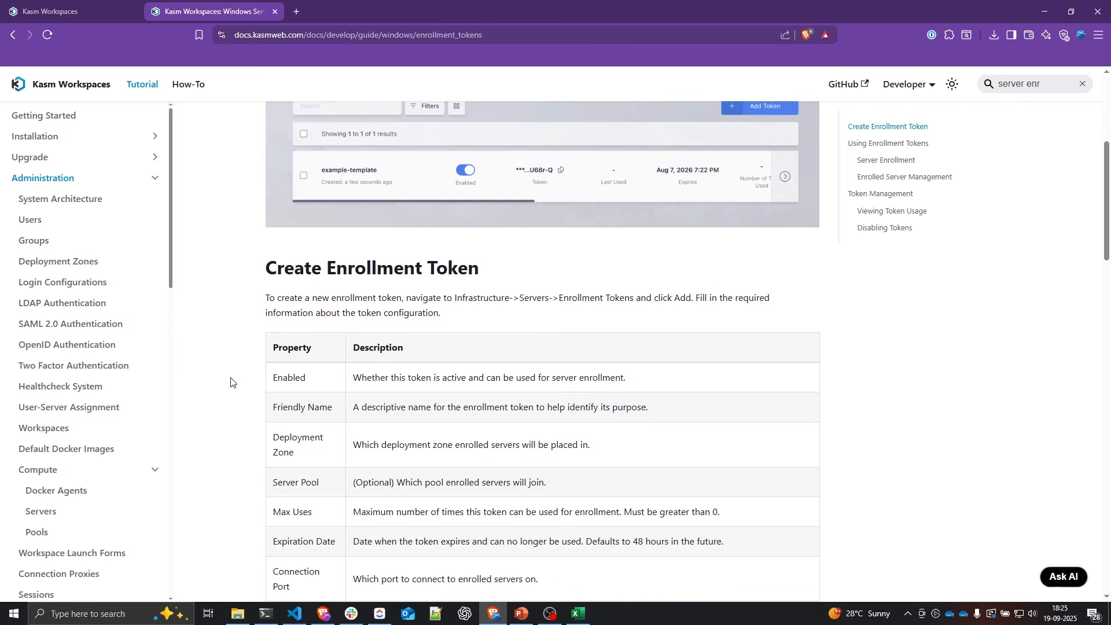
pyautogui.scroll(-4, 230, 382)
pyautogui.scroll(-5, 230, 382)
pyautogui.scroll(-5, 230, 382)
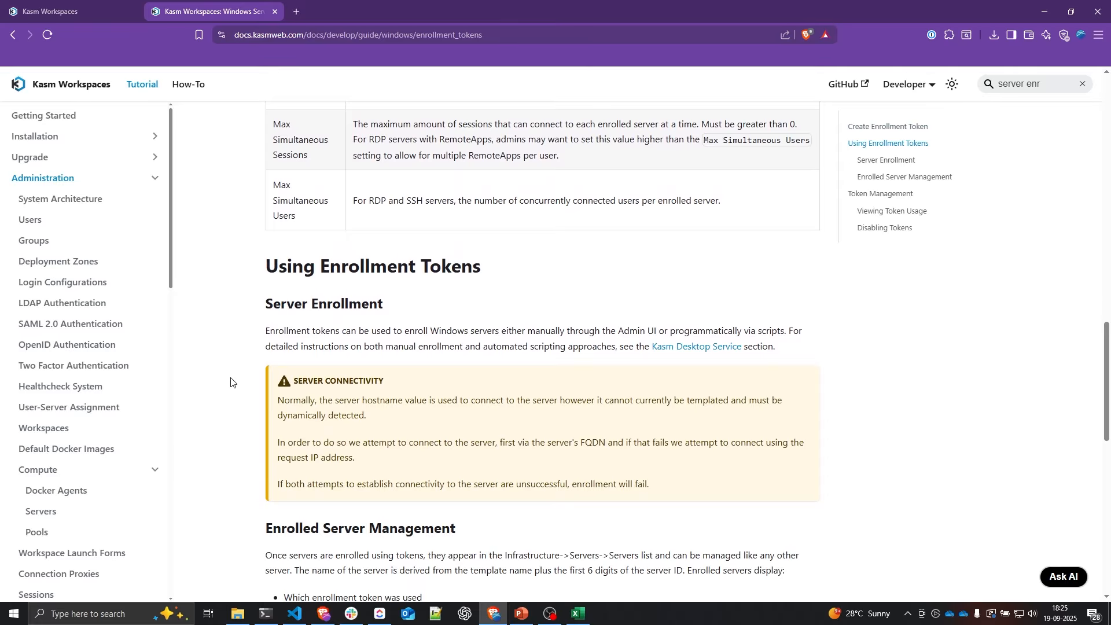
# Step: In the admin area, go to Infrastructure > Servers > Server Enrollment Tokens and add a token
pyautogui.hotkey('ctrl', 'Tab')
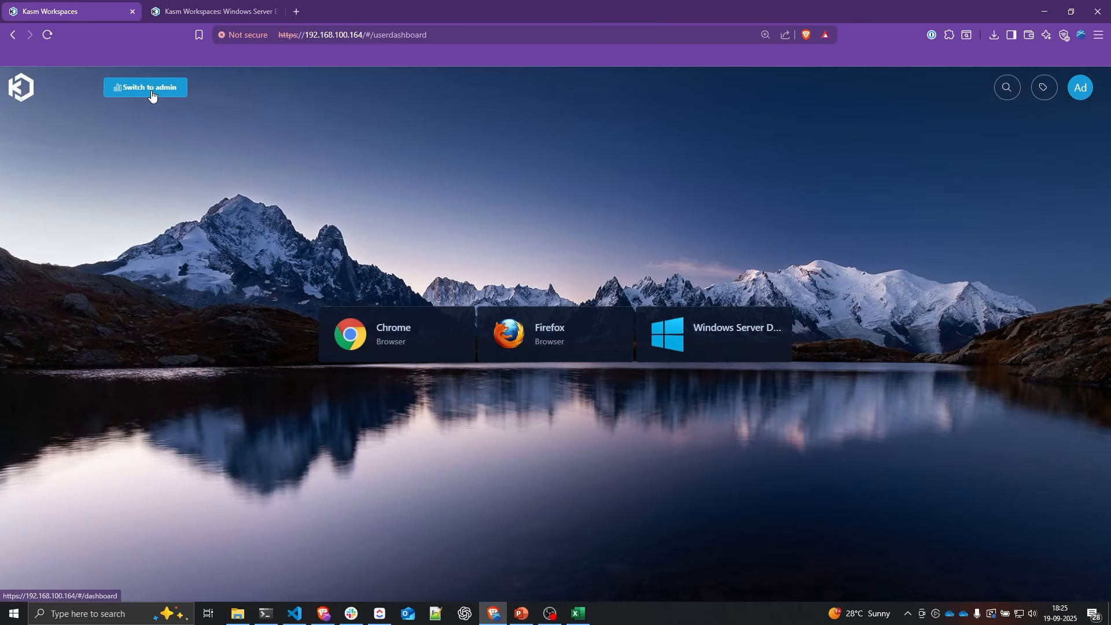
pyautogui.click(156, 92)
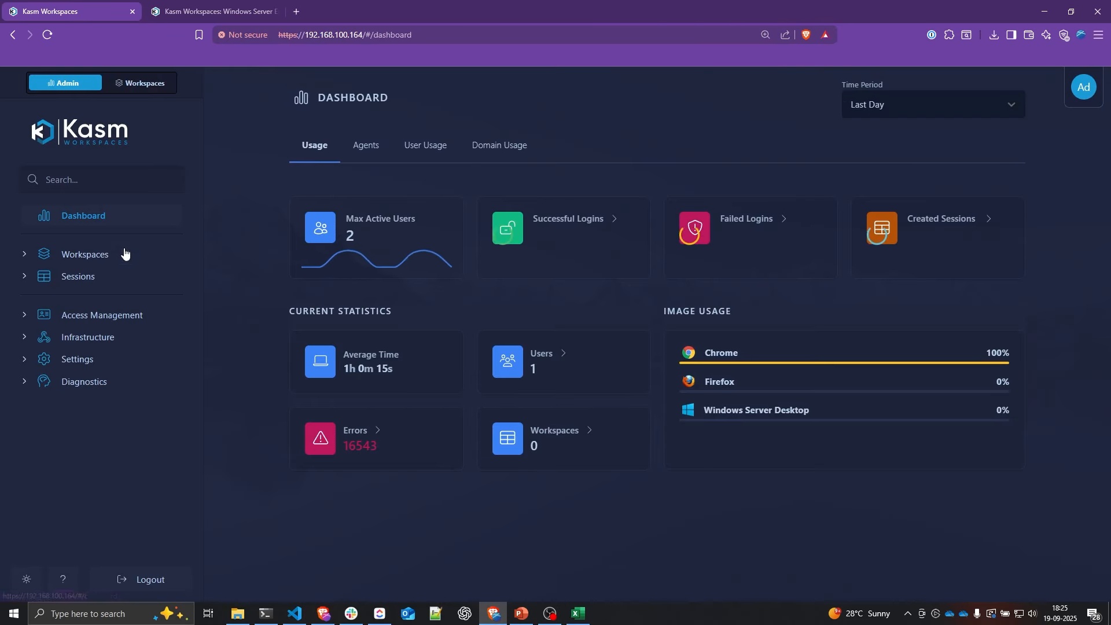
pyautogui.click(106, 337)
pyautogui.click(99, 376)
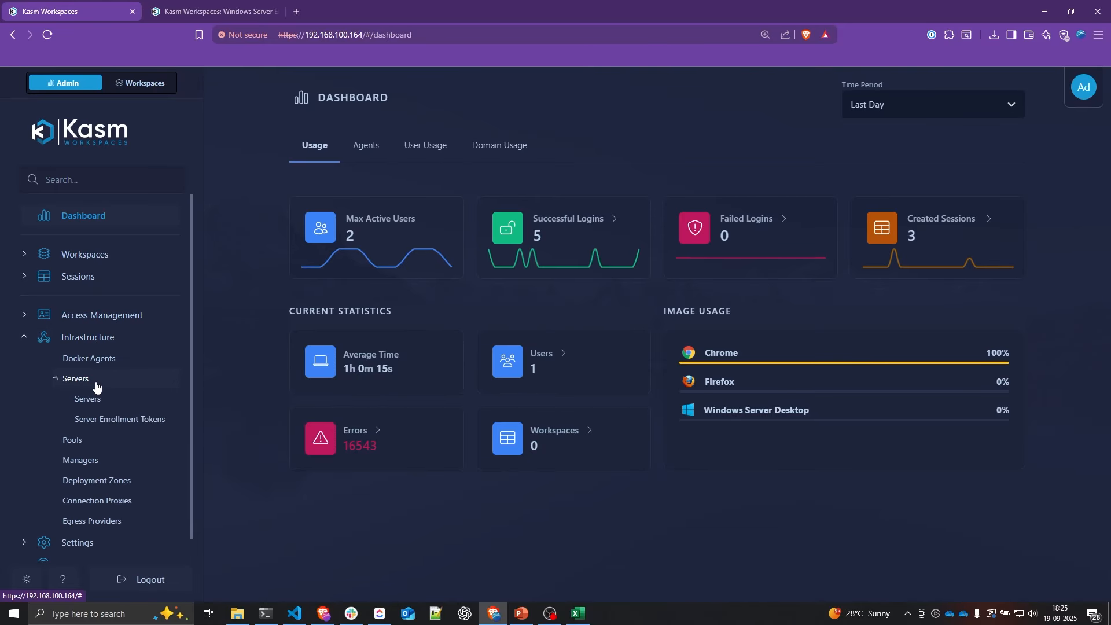
pyautogui.click(107, 424)
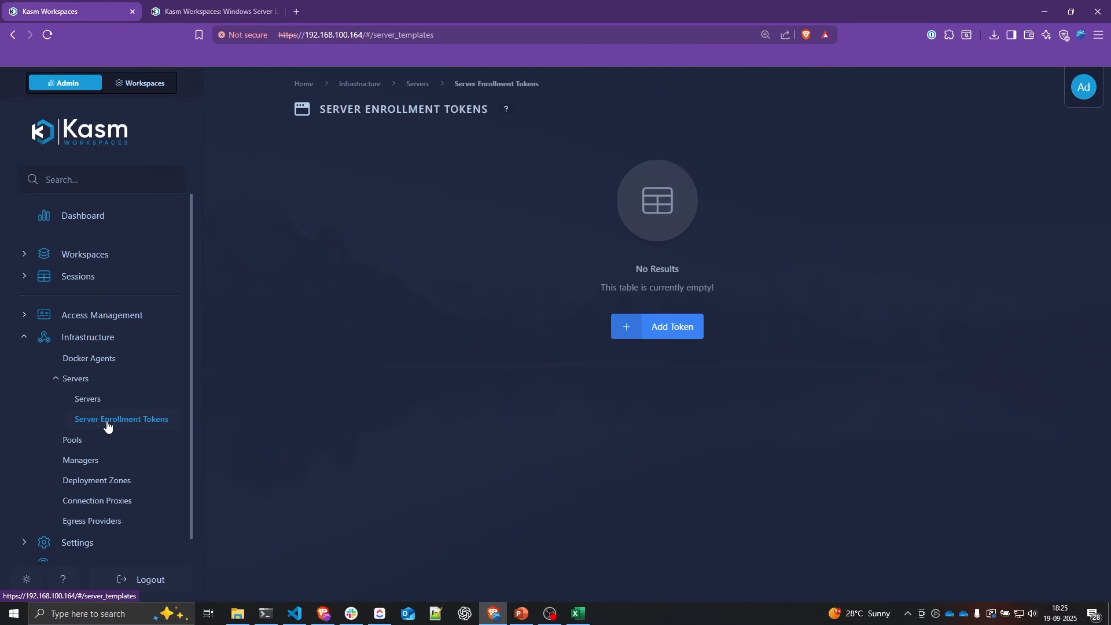
pyautogui.click(651, 336)
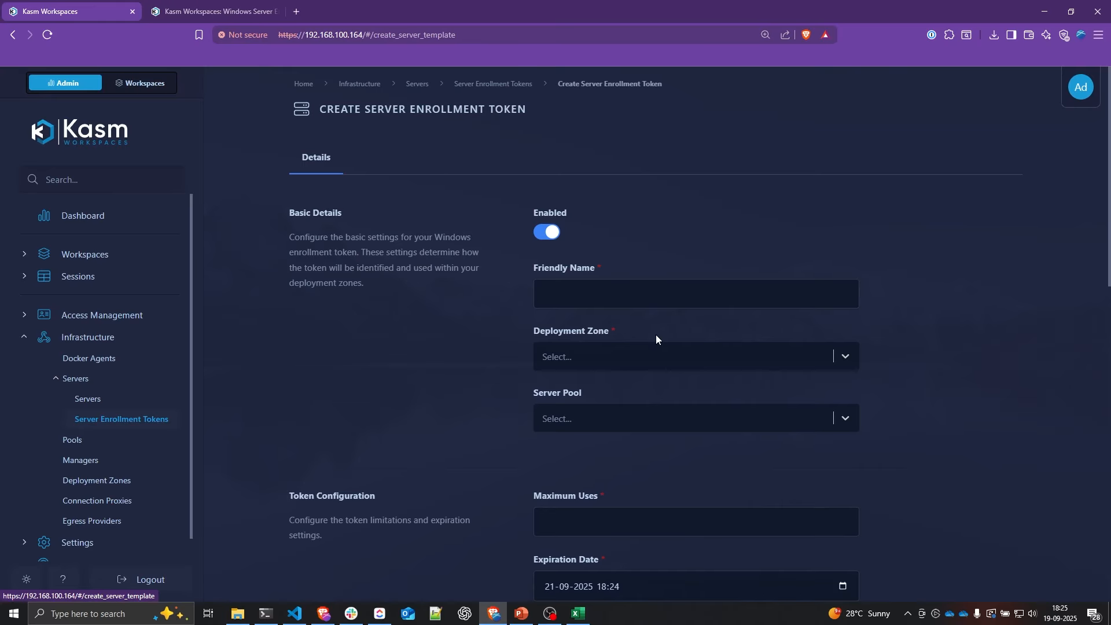
# Step: Name the token 'Windows Template 1' with zone default and pool Windows Pool 1
pyautogui.click(596, 294)
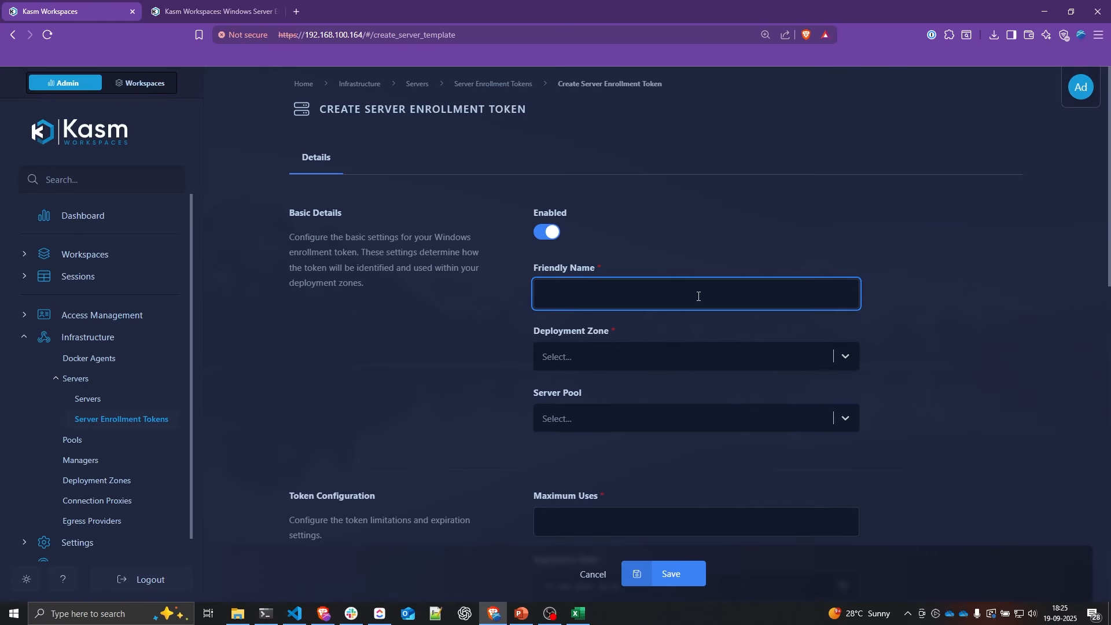
pyautogui.write('Windows Template 1')
pyautogui.click(795, 358)
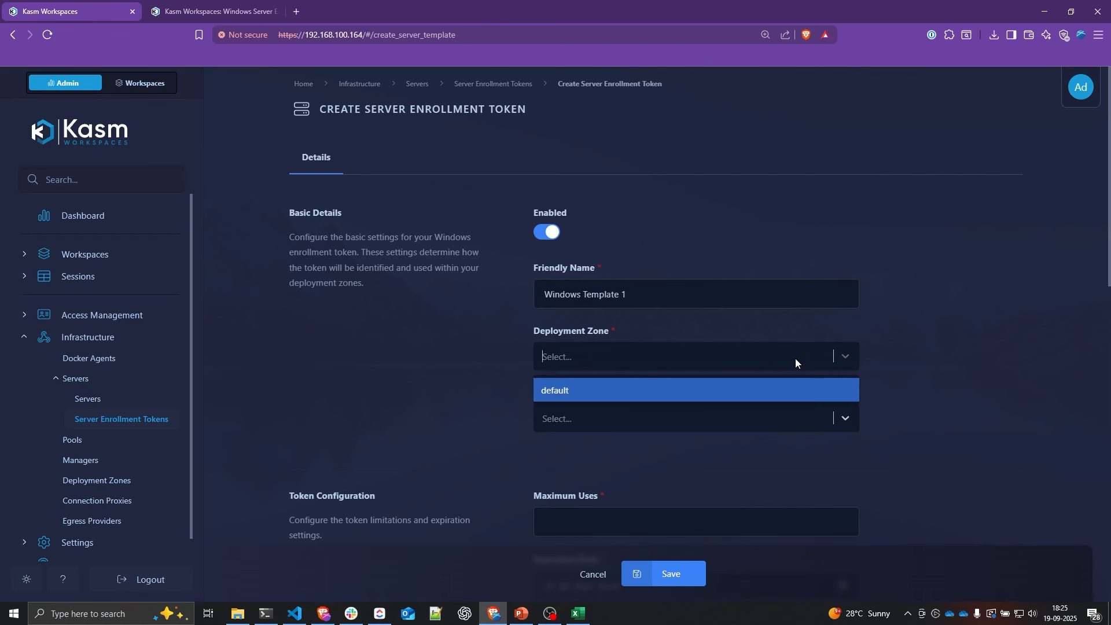
pyautogui.click(696, 390)
pyautogui.click(662, 418)
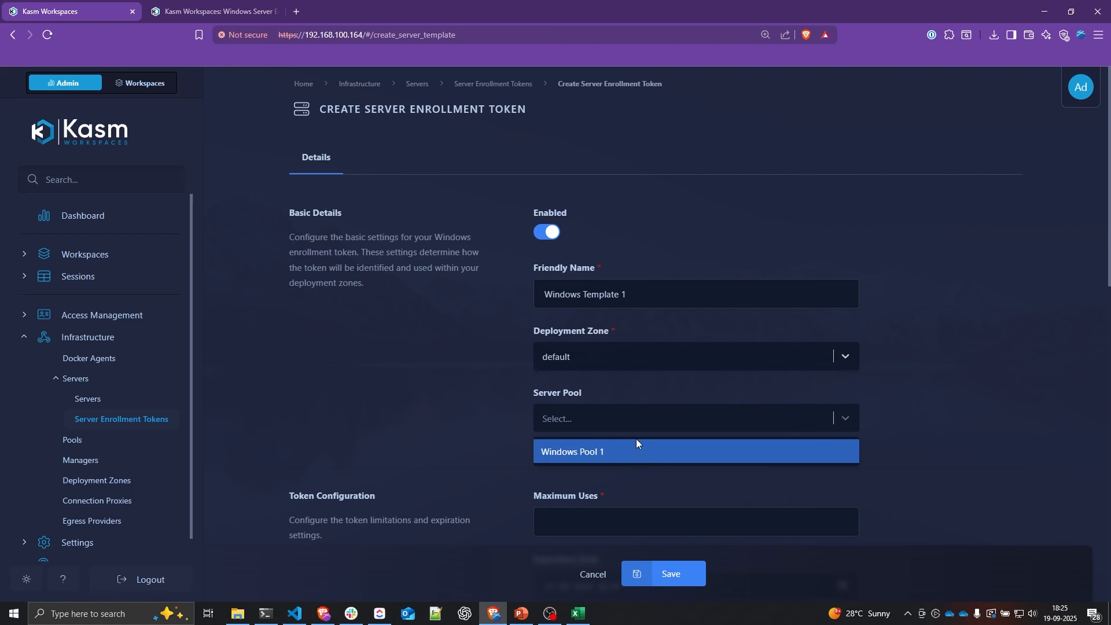
pyautogui.click(601, 456)
pyautogui.scroll(-3, 467, 428)
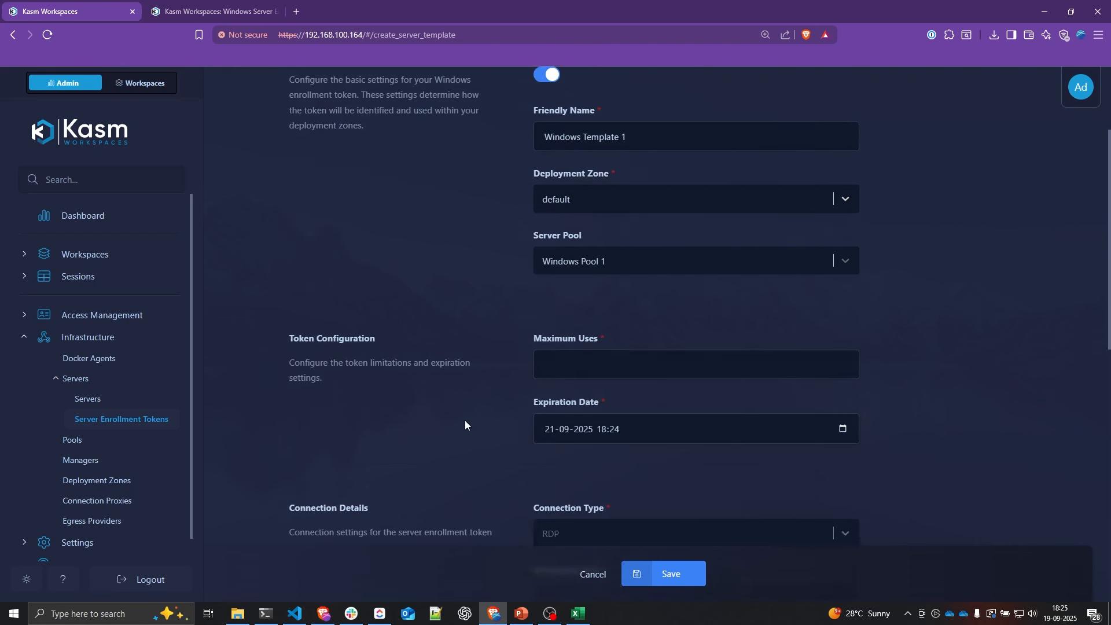
pyautogui.click(581, 346)
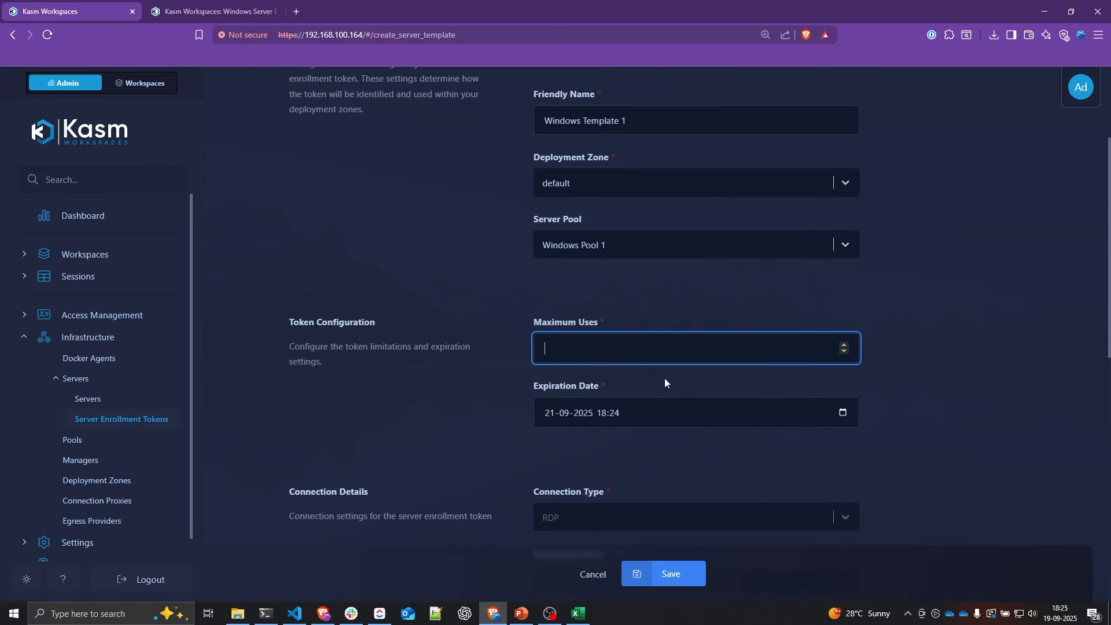
pyautogui.write('5')
pyautogui.click(842, 413)
pyautogui.click(591, 232)
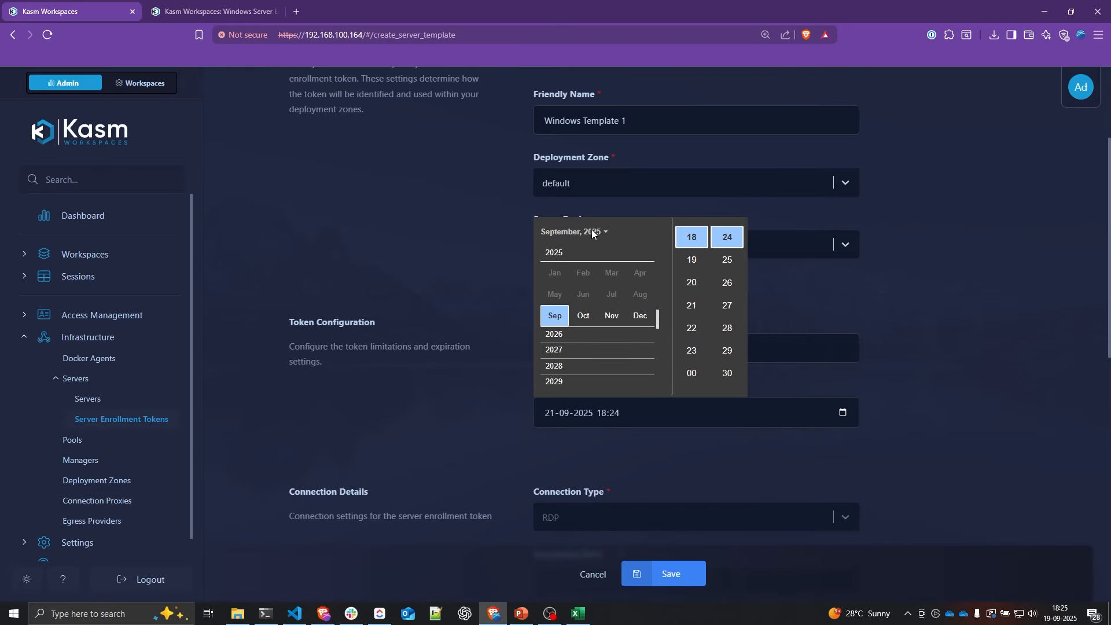
pyautogui.click(641, 315)
pyautogui.click(910, 373)
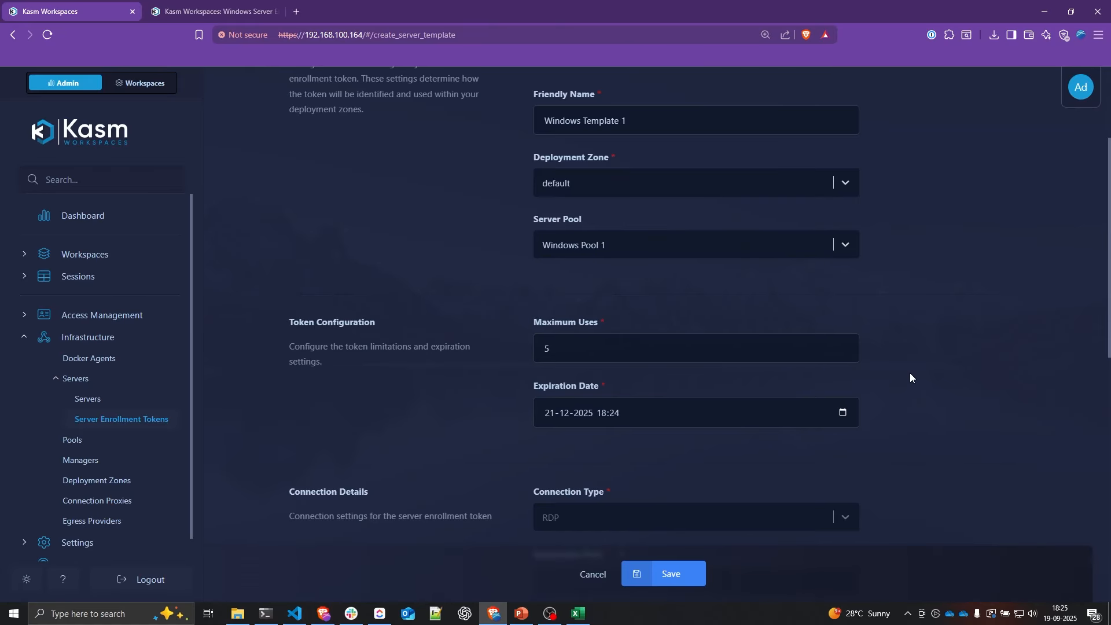
# Step: Set the connection port to 3389
pyautogui.scroll(-3, 909, 373)
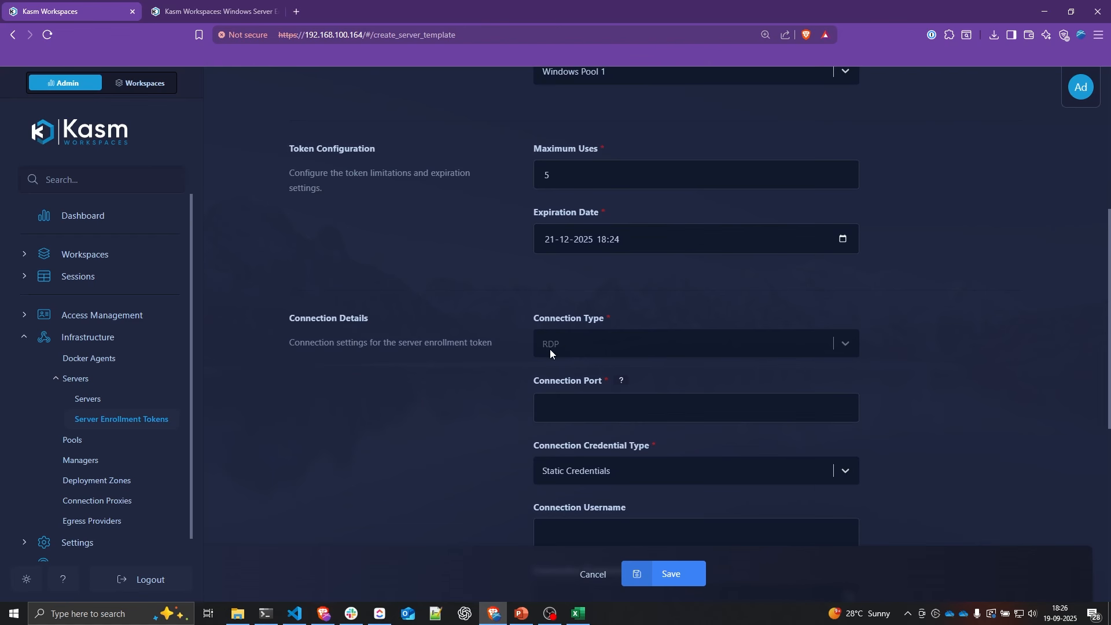
pyautogui.click(592, 405)
pyautogui.write('3389')
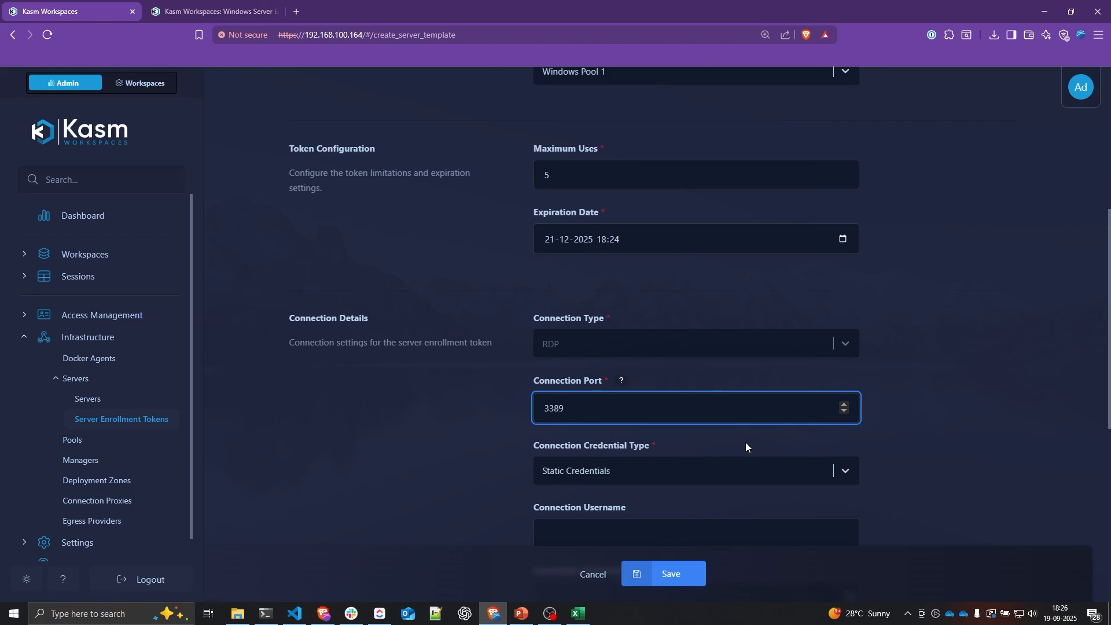
pyautogui.scroll(-3, 745, 446)
# Step: Keep Static Credentials with username administrator and enter the account password
pyautogui.click(631, 359)
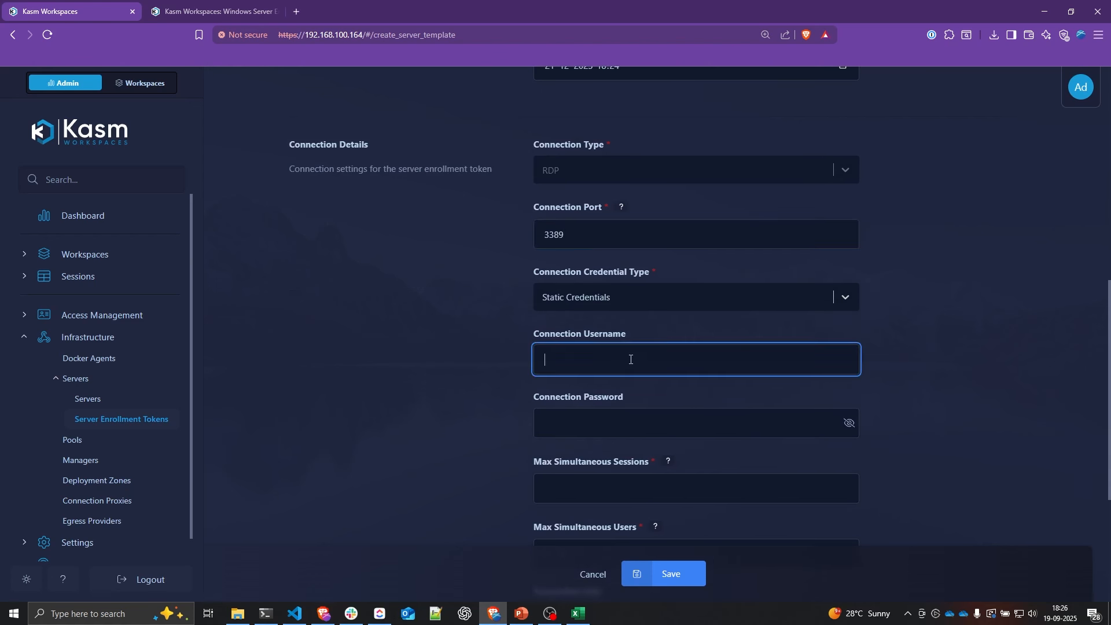
pyautogui.click(674, 298)
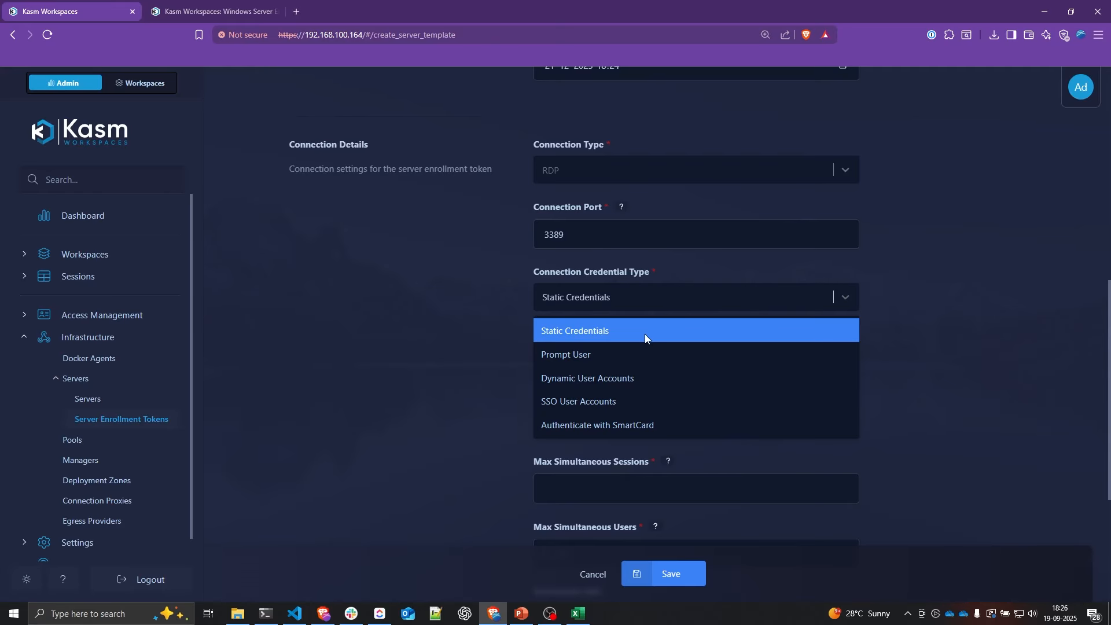
pyautogui.click(582, 338)
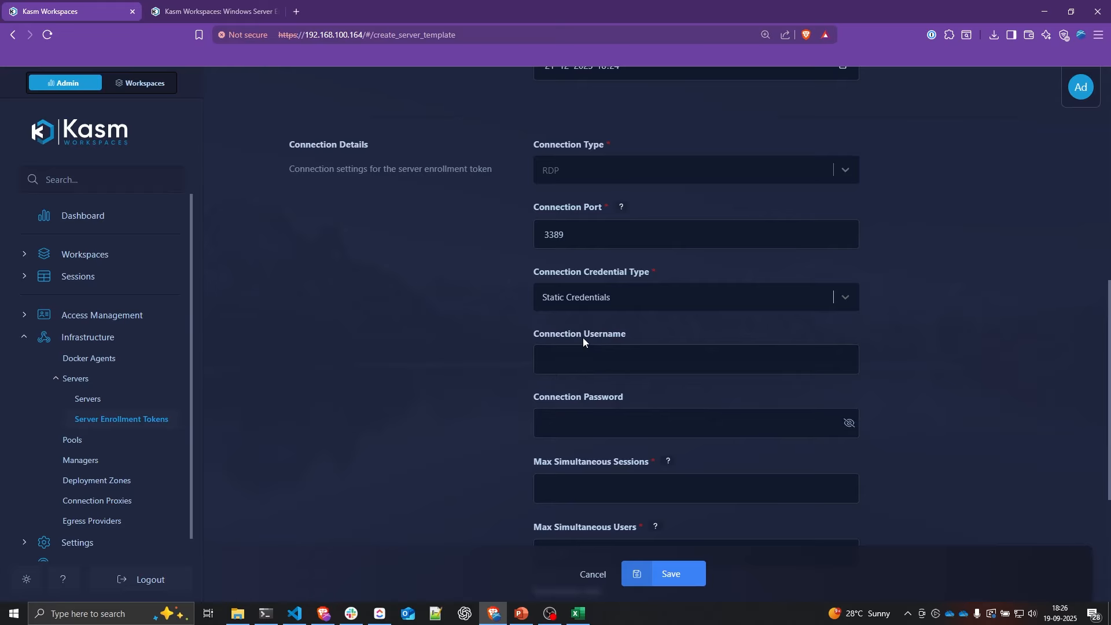
pyautogui.click(582, 337)
pyautogui.write('a')
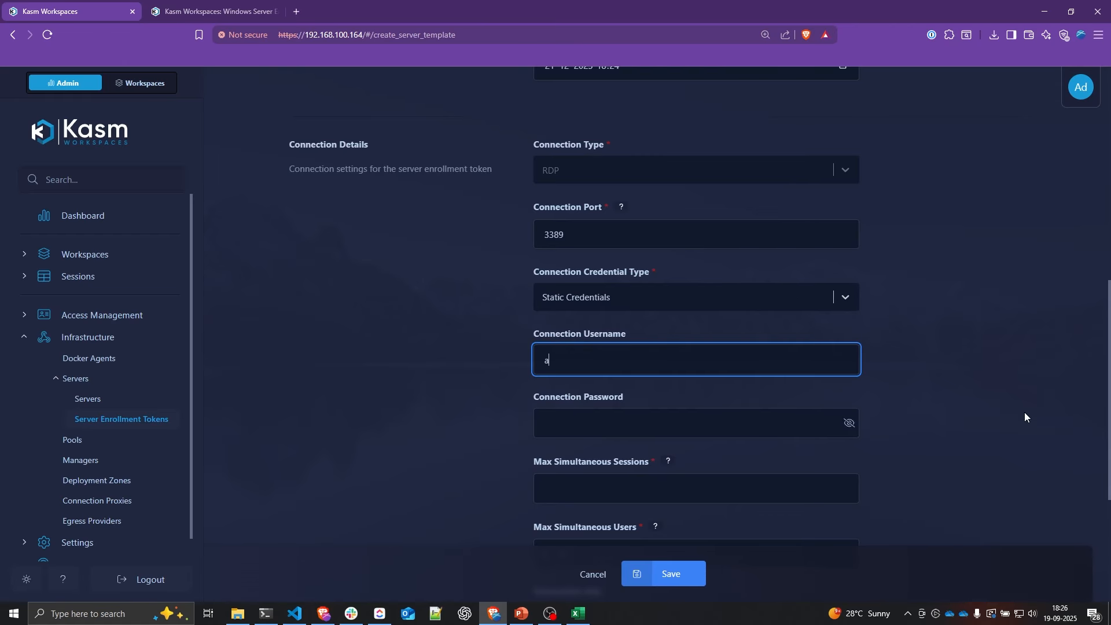
pyautogui.write('dministrator')
pyautogui.press('Tab')
pyautogui.write('****************')
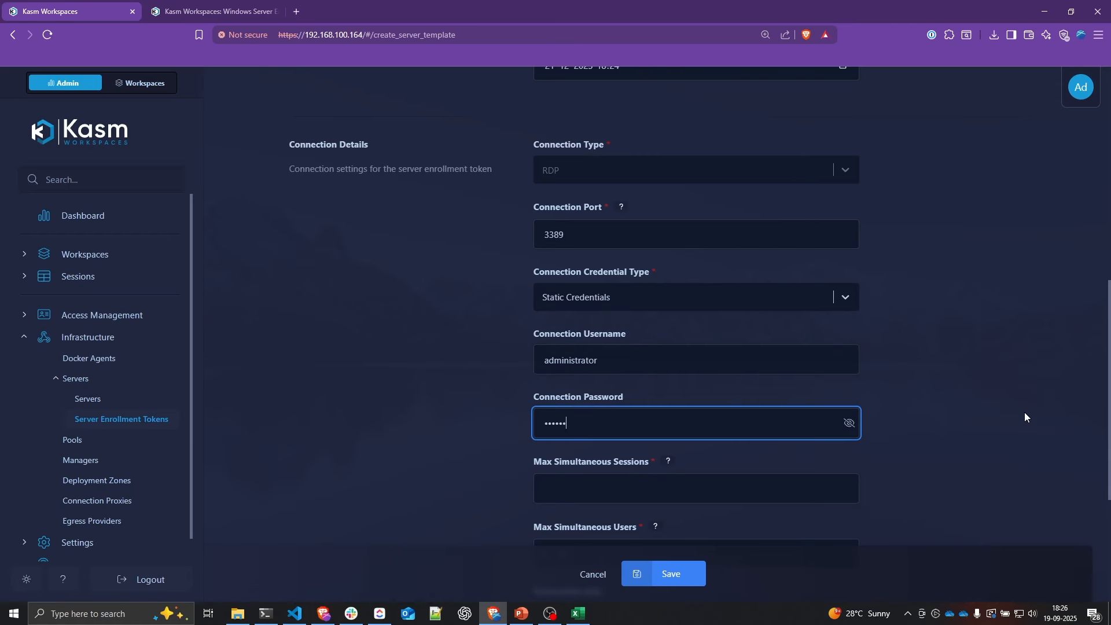
# Step: Set Max Simultaneous Sessions to 2
pyautogui.scroll(-2, 680, 376)
pyautogui.click(681, 376)
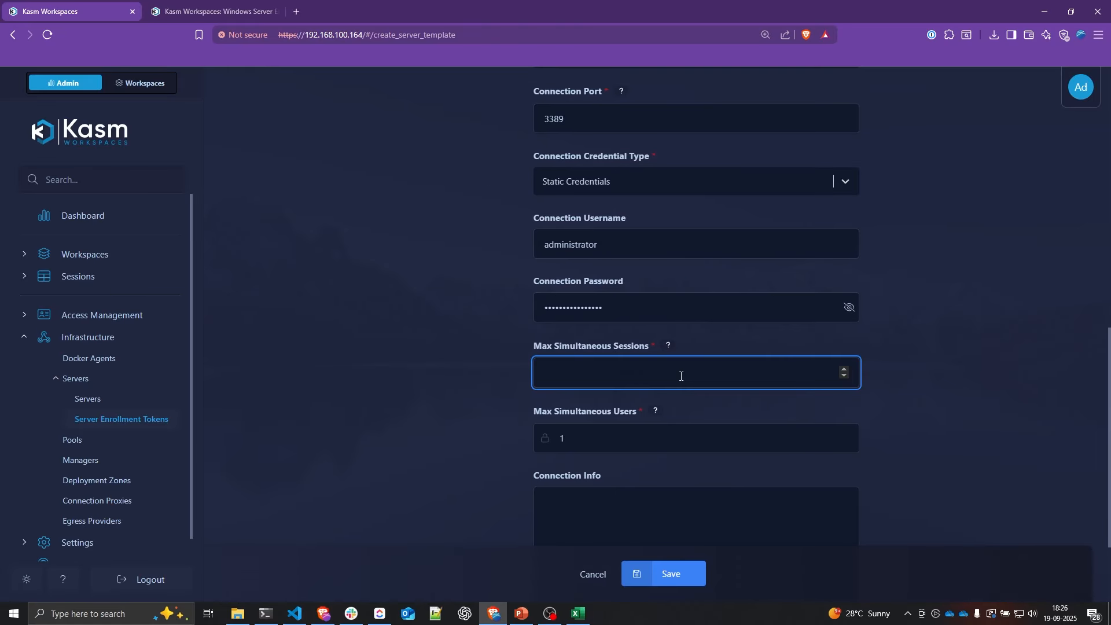
pyautogui.write('2')
pyautogui.click(901, 413)
pyautogui.scroll(-2, 900, 415)
# Step: Save the token and paste it into the Windows Agent Registration dialog to register the server
pyautogui.click(696, 572)
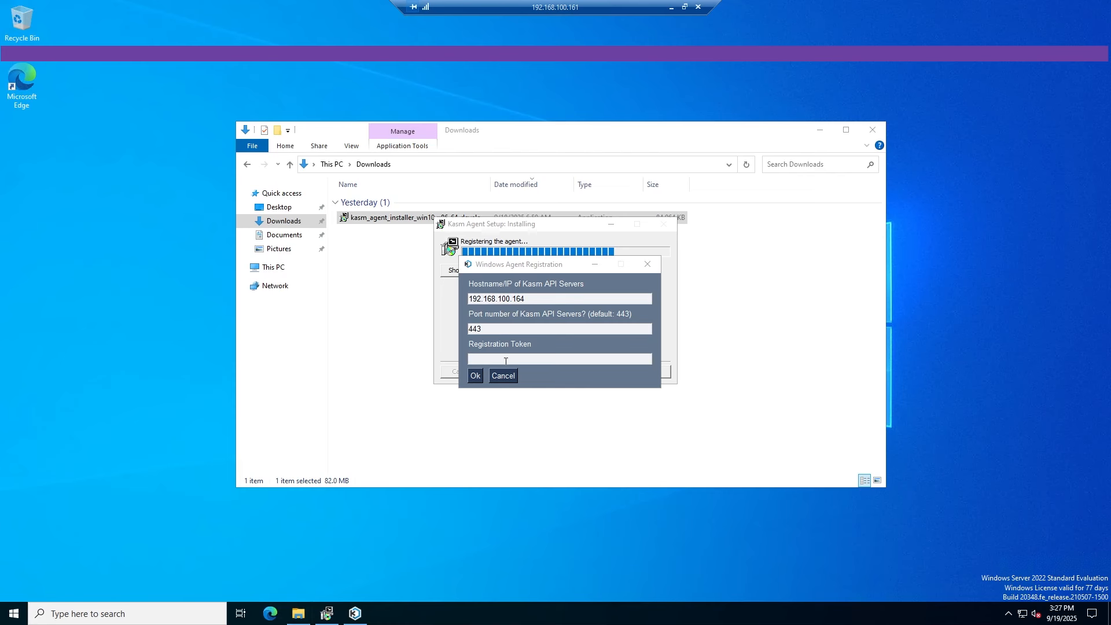
pyautogui.click(573, 359)
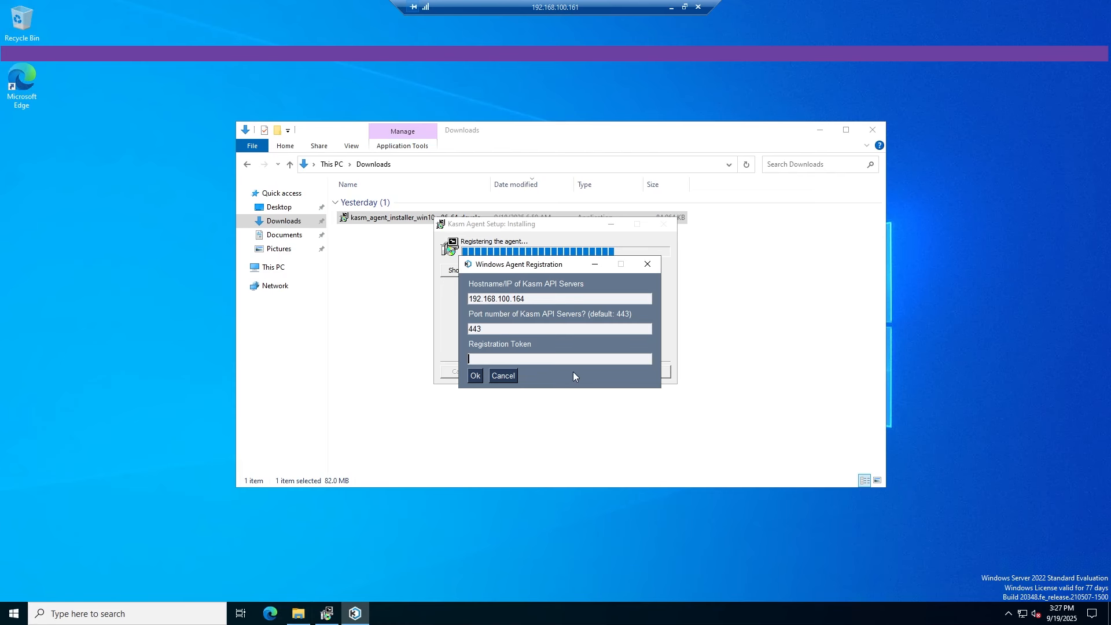
pyautogui.hotkey('ctrl', 'v')
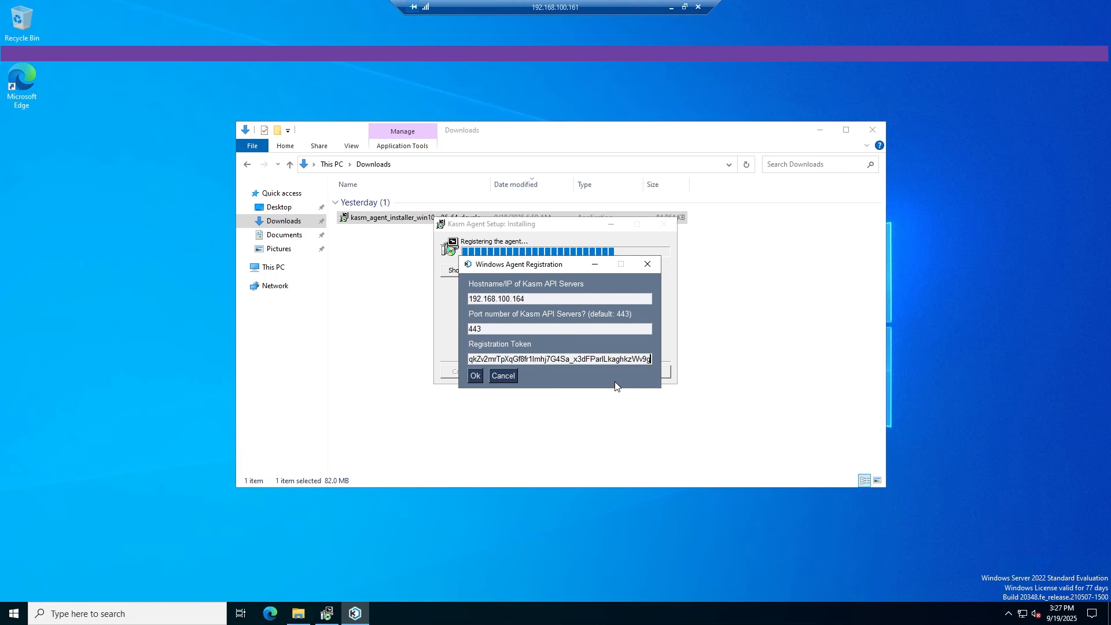
pyautogui.click(476, 376)
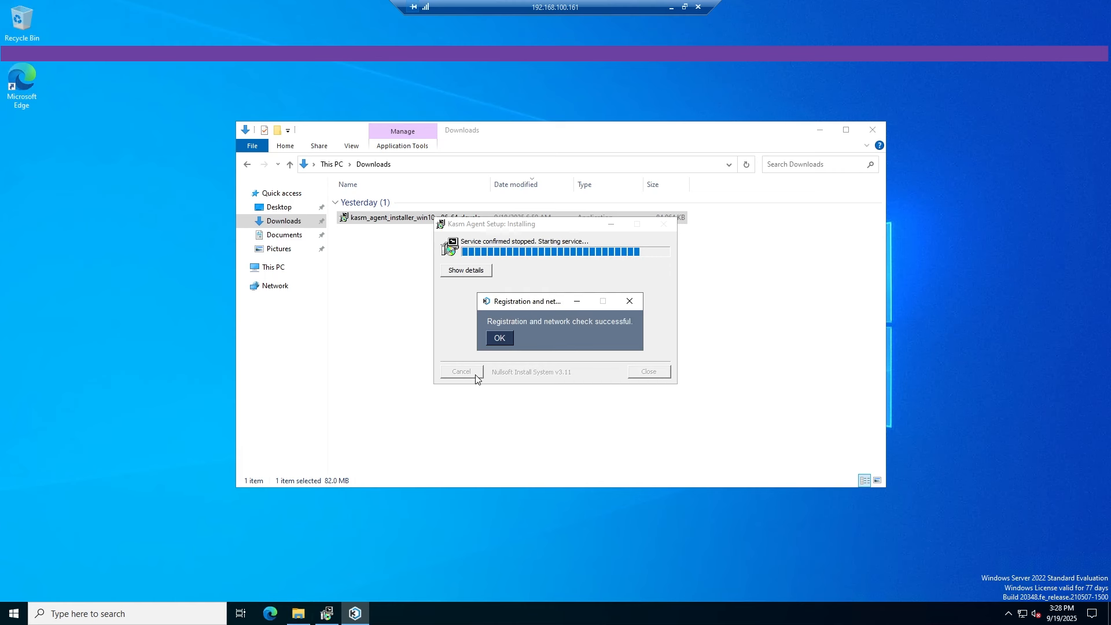
pyautogui.click(492, 340)
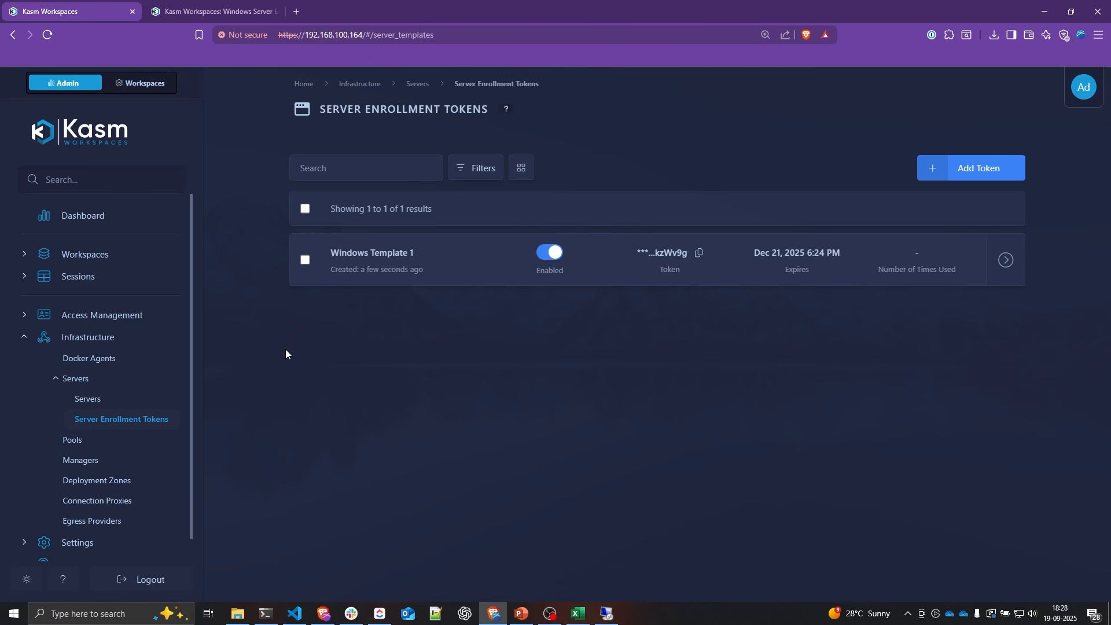
# Step: Check the Servers list for Windows Template 1-d04ad9 and Windows Template 1-94494b
pyautogui.click(144, 407)
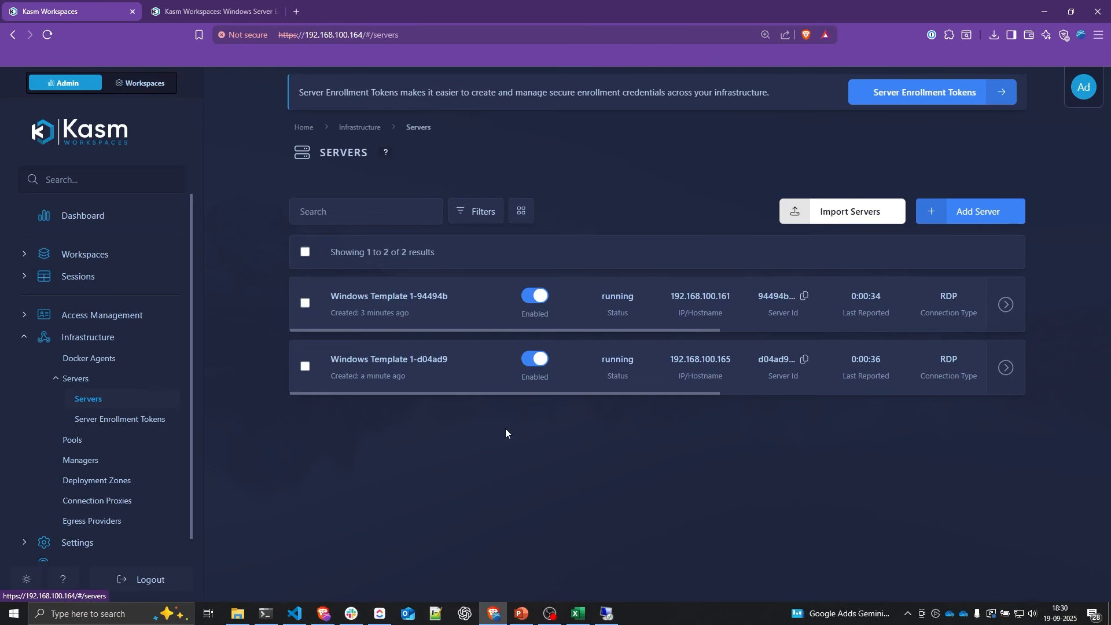
pyautogui.moveTo(448, 359); pyautogui.dragTo(327, 359)
pyautogui.moveTo(446, 299); pyautogui.dragTo(335, 296)
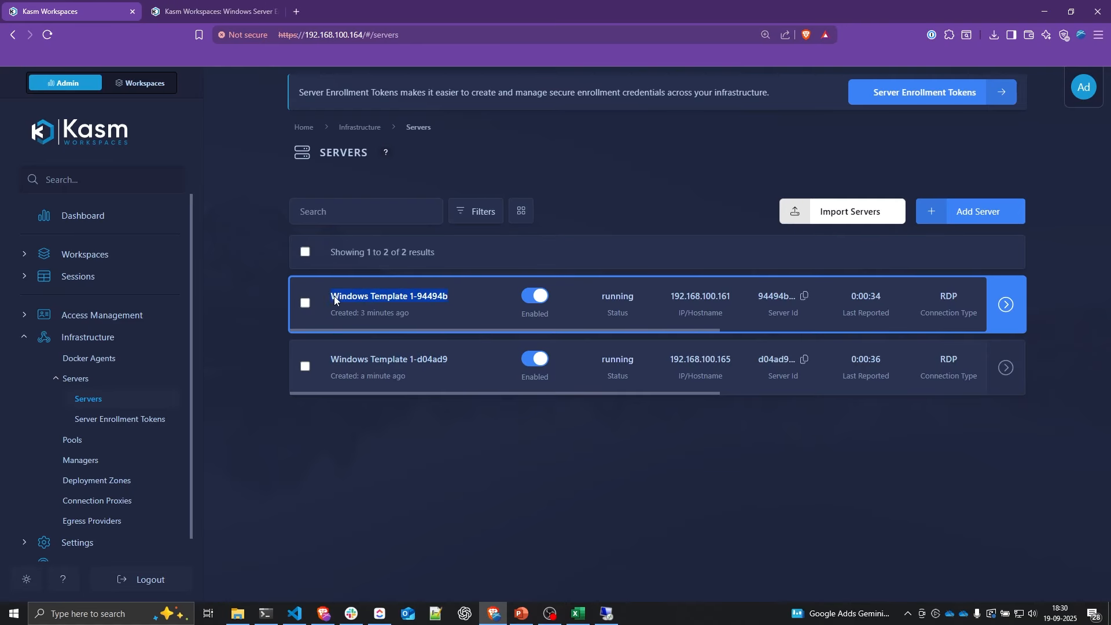
pyautogui.click(550, 430)
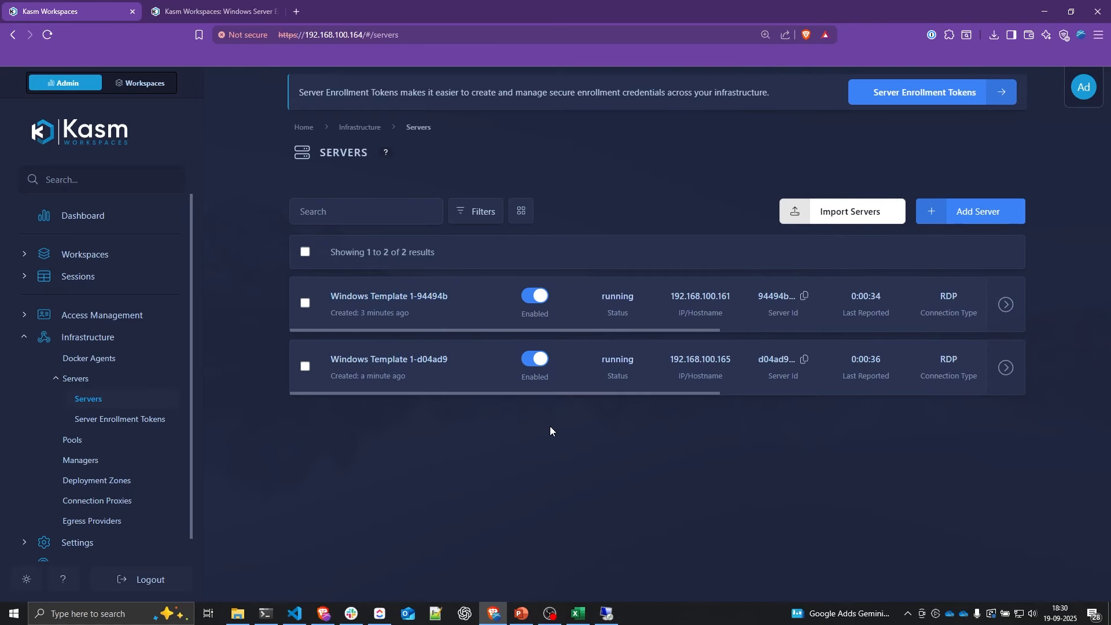
# Step: View the Windows Template 1 token's details from the Server Enrollment Tokens list
pyautogui.click(93, 419)
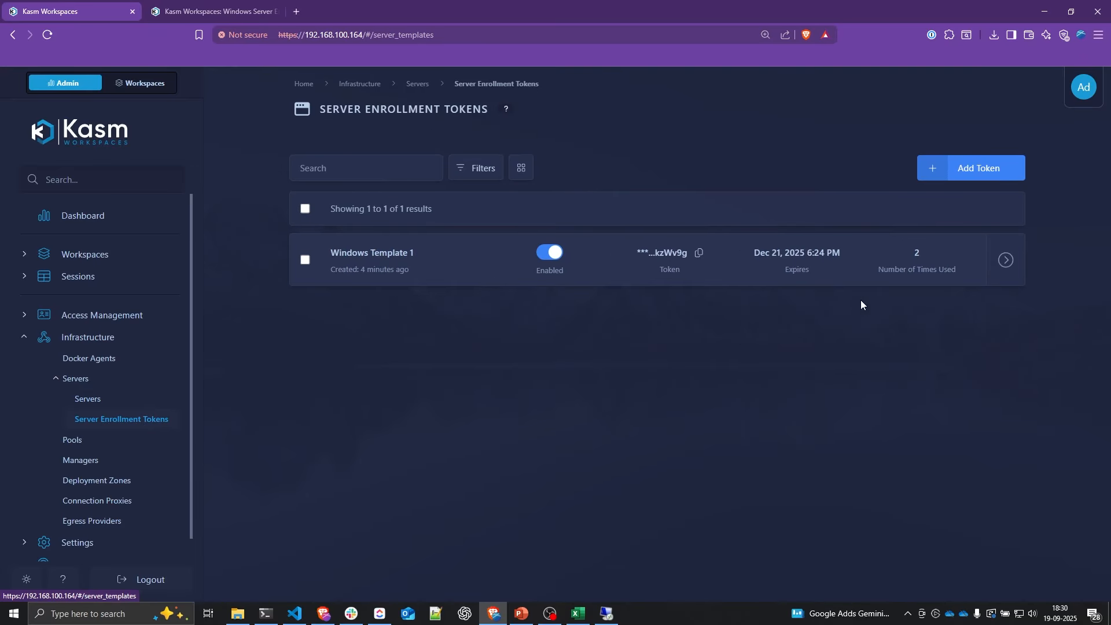
pyautogui.moveTo(1005, 259)
pyautogui.click(965, 260)
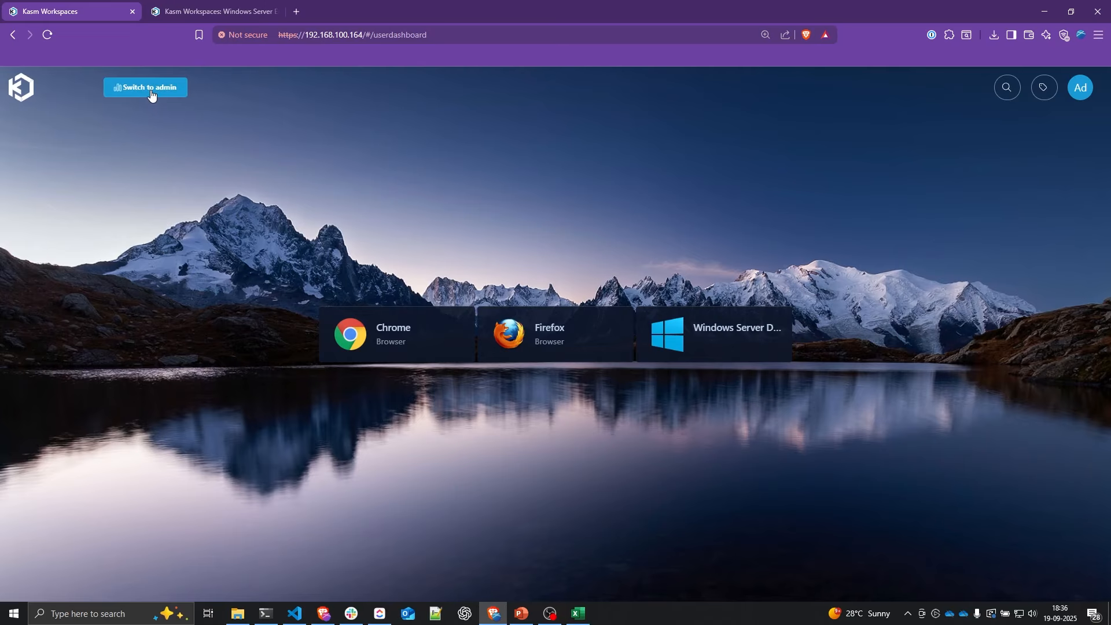
# Step: Switch to Admin to show the Dashboard with 2 max active users and 3 created sessions
pyautogui.click(148, 94)
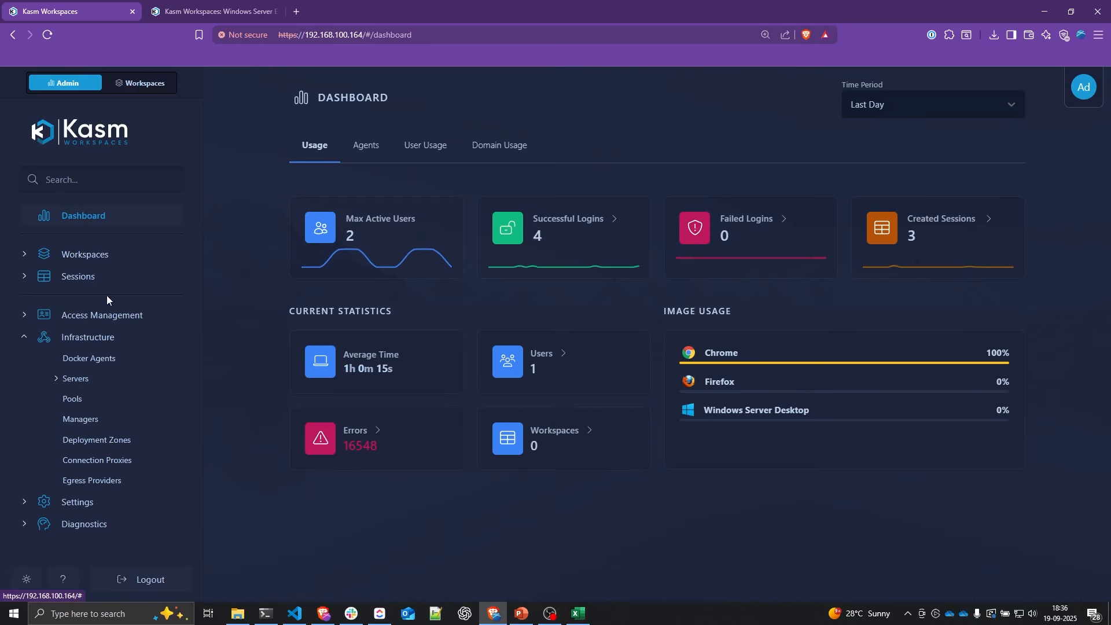
# Step: Tag the proxy Docker agent with a new label agent-A and save it
pyautogui.click(101, 365)
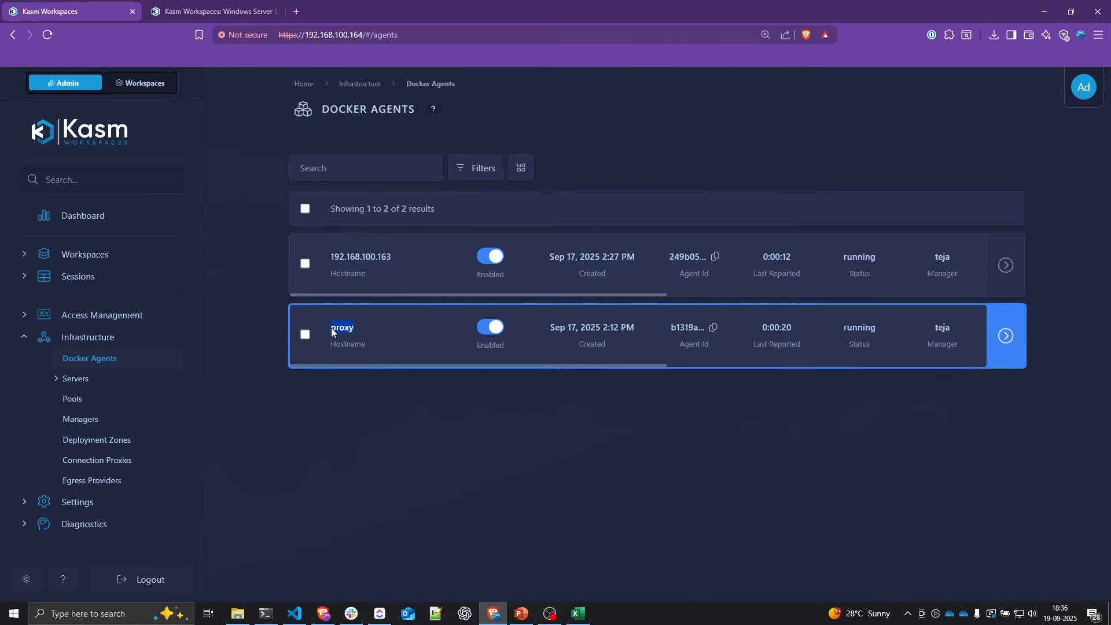
pyautogui.moveTo(398, 257); pyautogui.dragTo(331, 256)
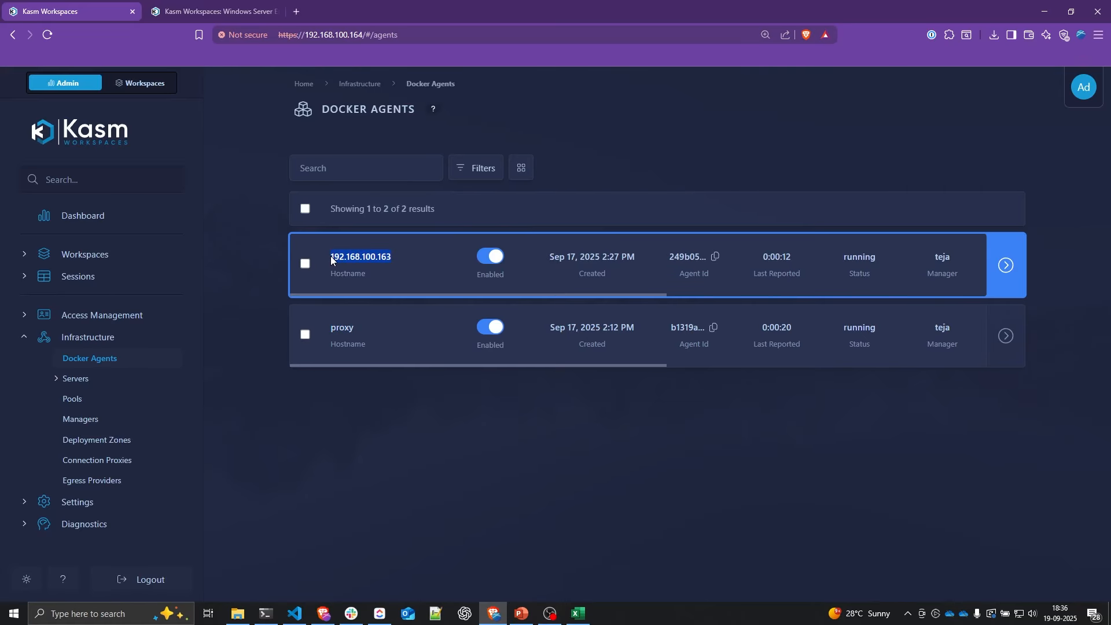
pyautogui.click(962, 341)
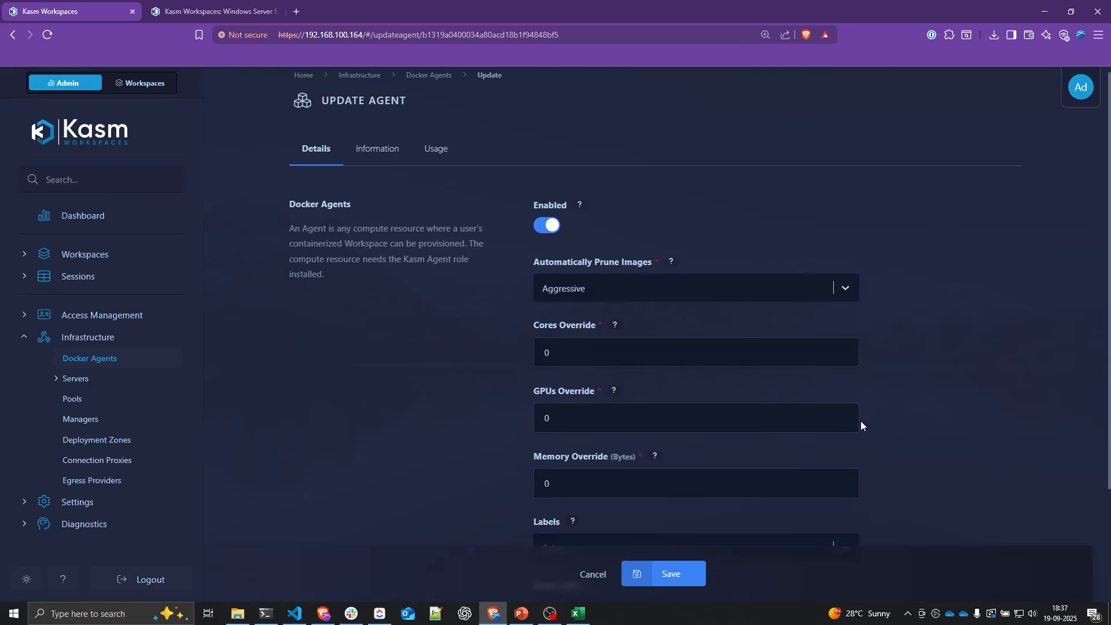
pyautogui.scroll(-3, 859, 421)
pyautogui.click(676, 399)
pyautogui.write('agent-A')
pyautogui.press('Return')
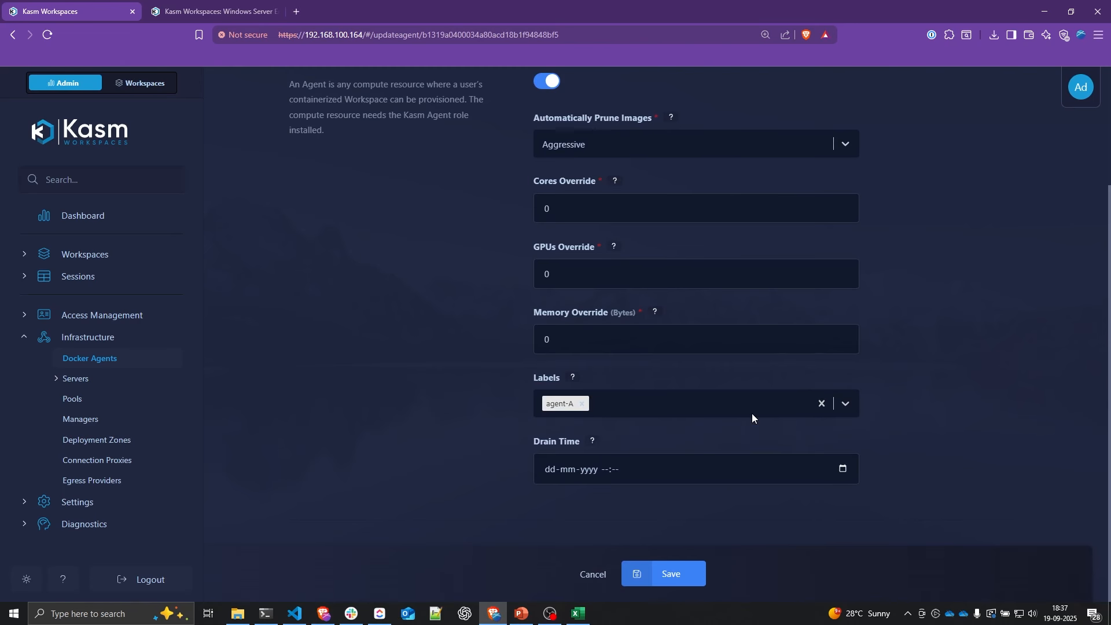
pyautogui.click(700, 573)
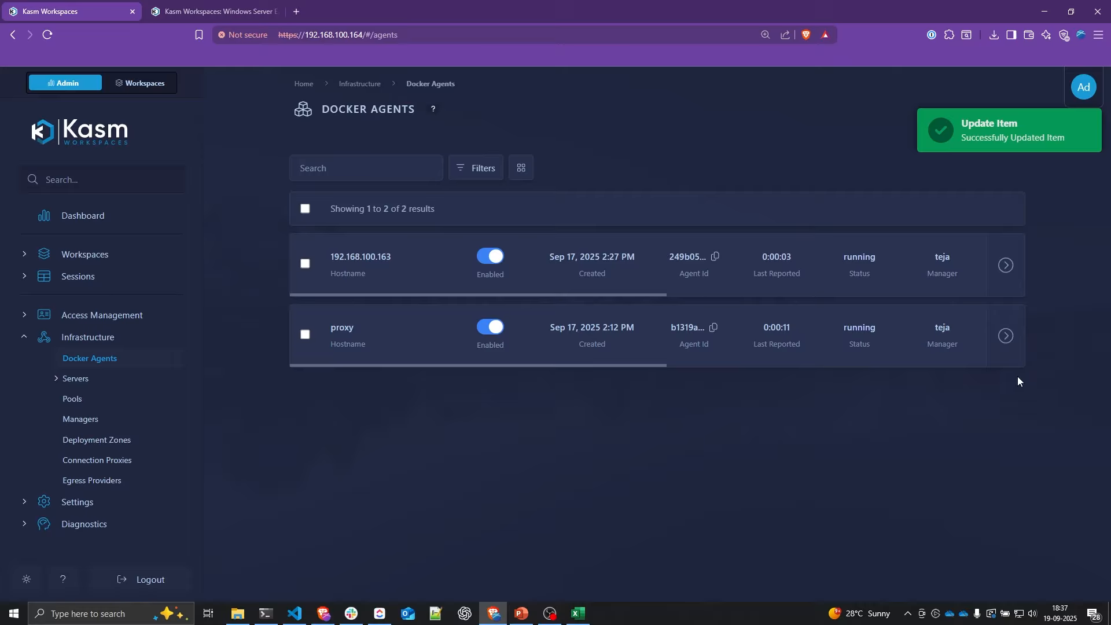
# Step: Label the 192.168.100.163 agent agent-B, save it, and show the Workspaces list
pyautogui.click(963, 272)
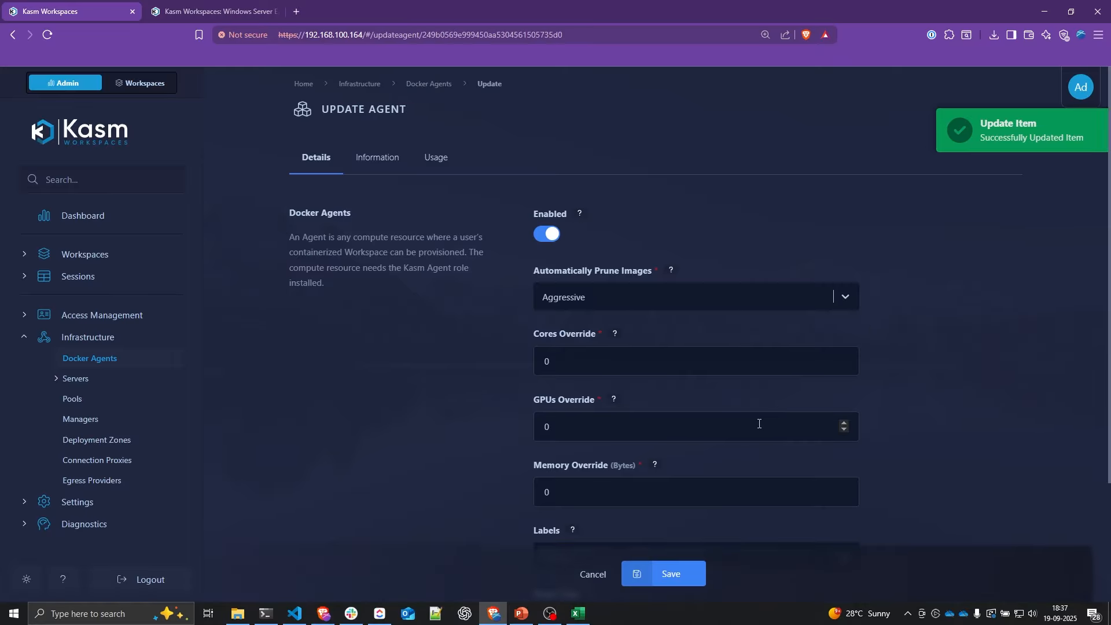
pyautogui.scroll(-2, 759, 424)
pyautogui.click(630, 446)
pyautogui.write('agent-B')
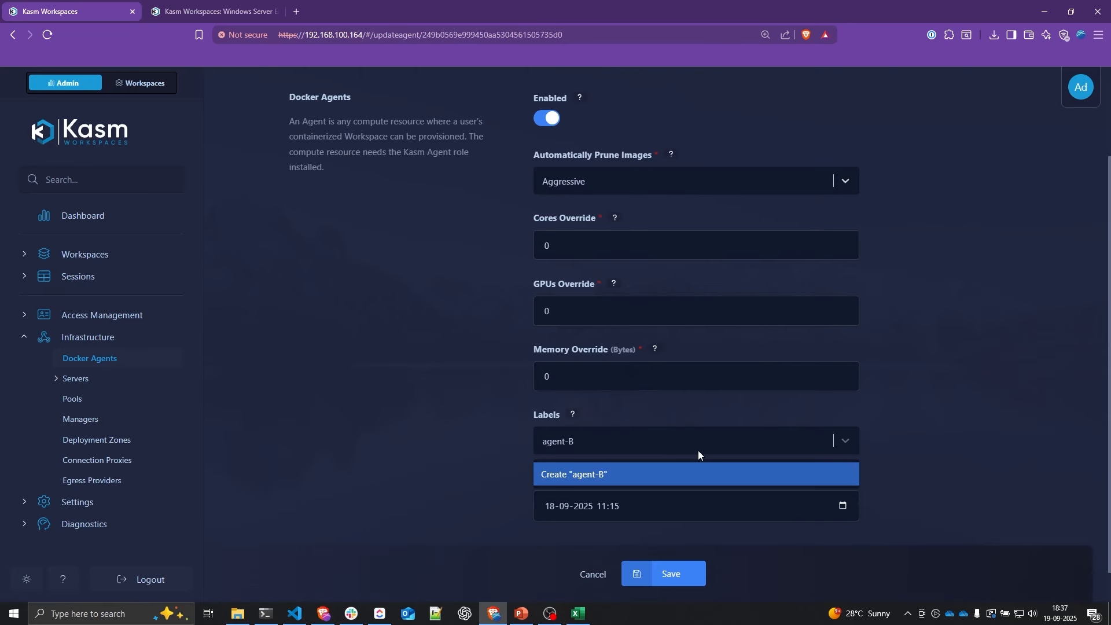
pyautogui.press('Return')
pyautogui.click(671, 573)
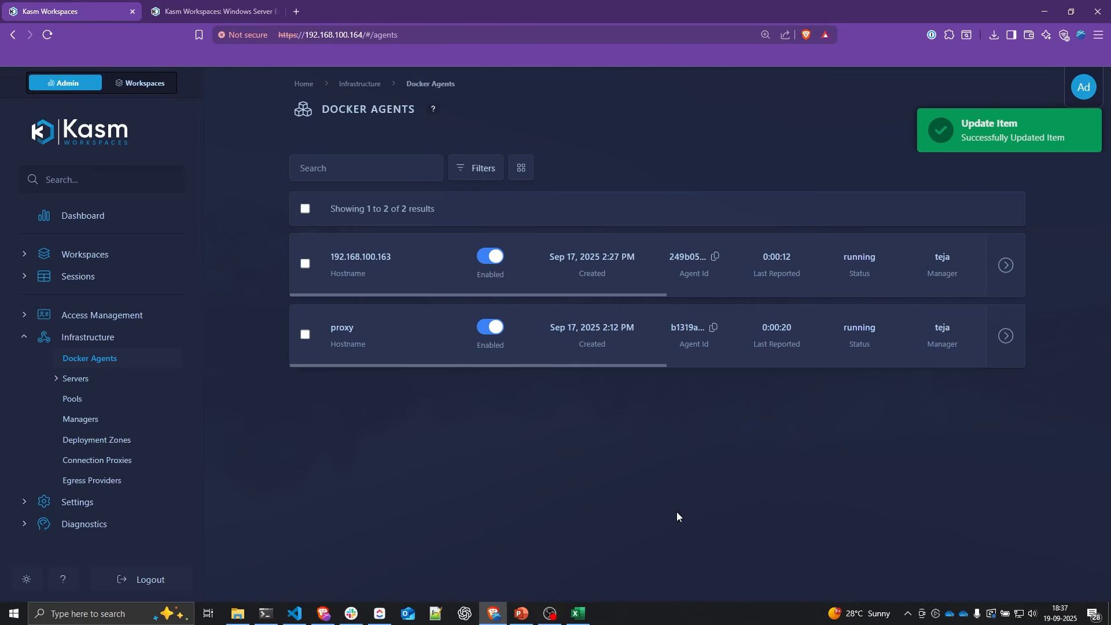
pyautogui.click(154, 261)
pyautogui.click(132, 275)
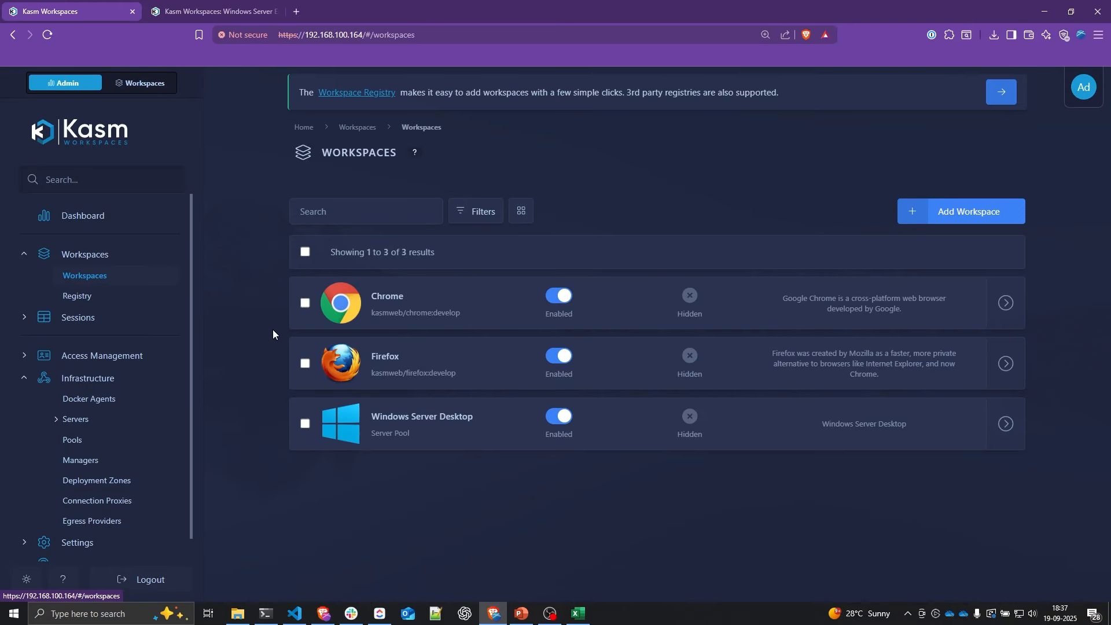
# Step: Set the Chrome workspace's Include Labels to agent-A and save it
pyautogui.click(962, 303)
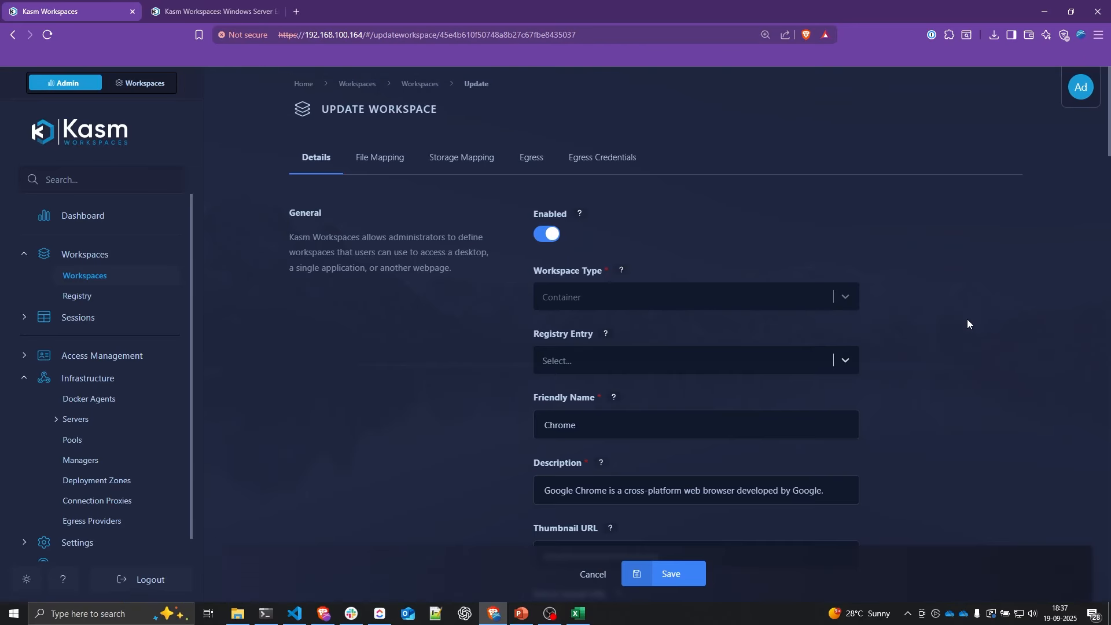
pyautogui.scroll(-8, 978, 369)
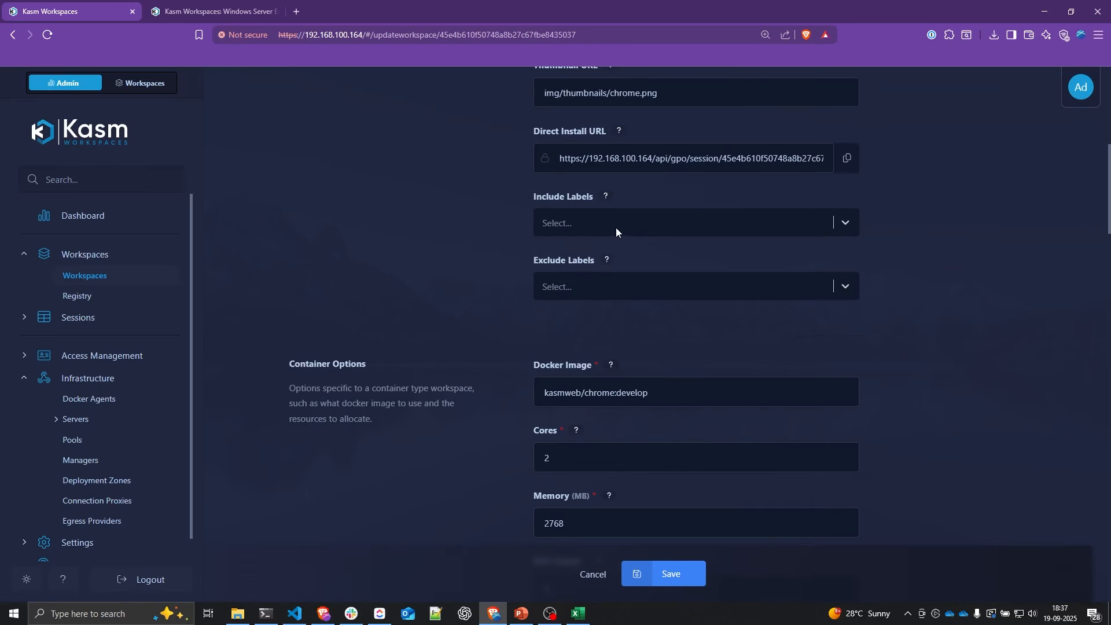
pyautogui.click(615, 228)
pyautogui.click(576, 256)
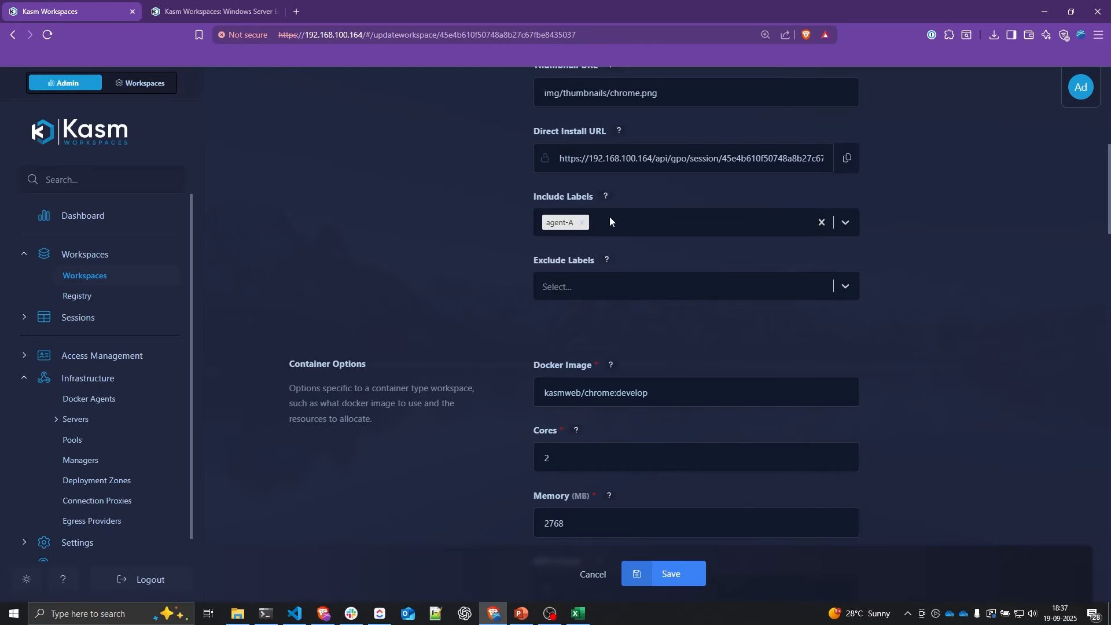
pyautogui.click(605, 197)
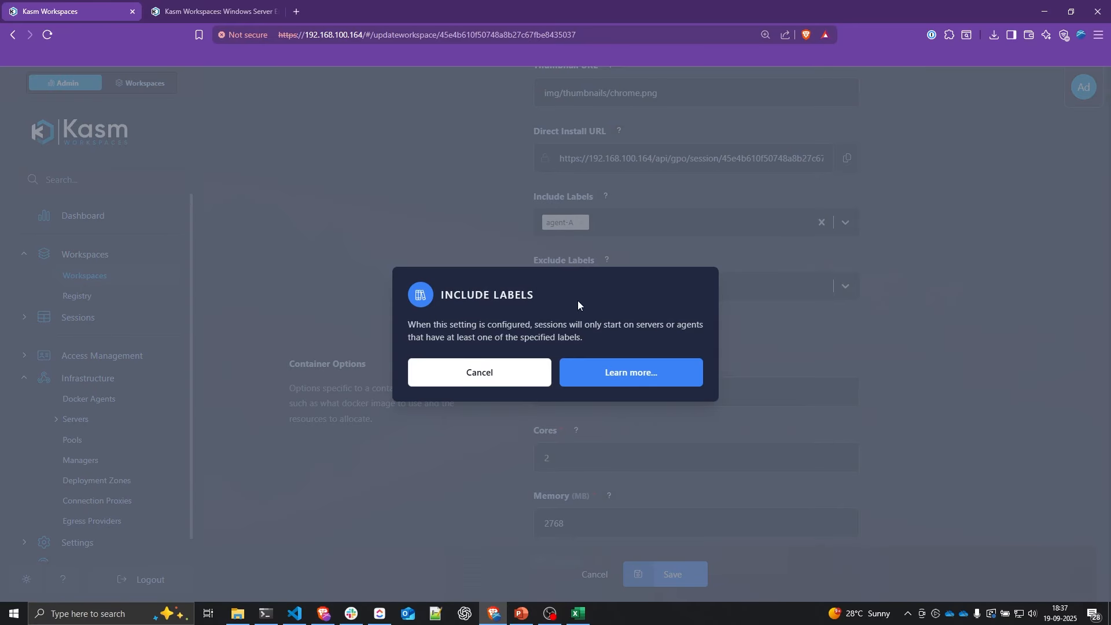
pyautogui.click(462, 363)
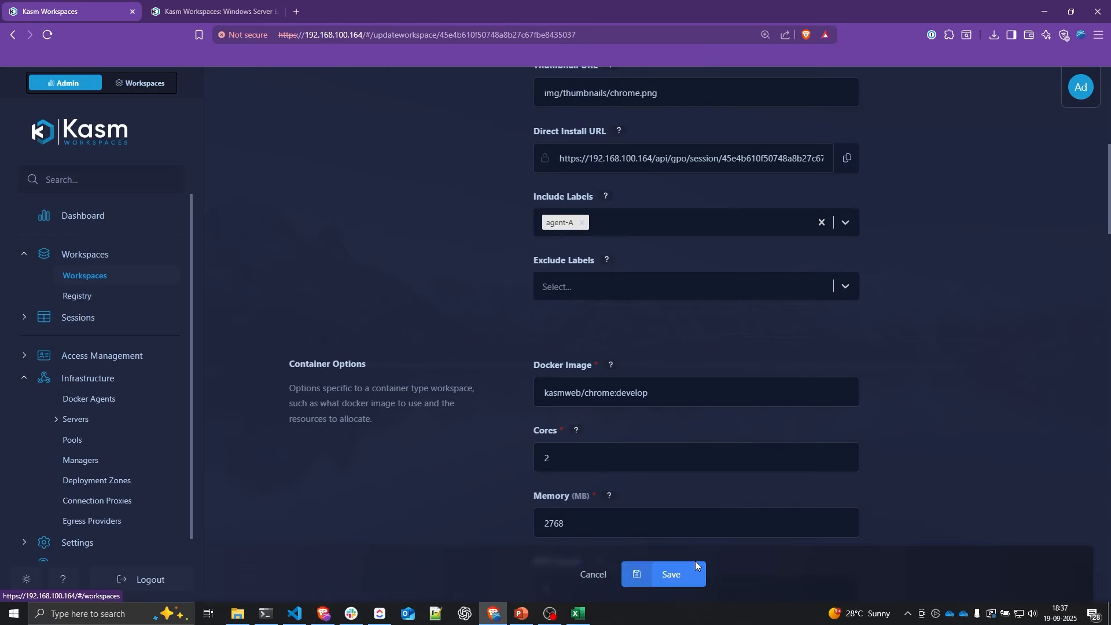
pyautogui.click(694, 571)
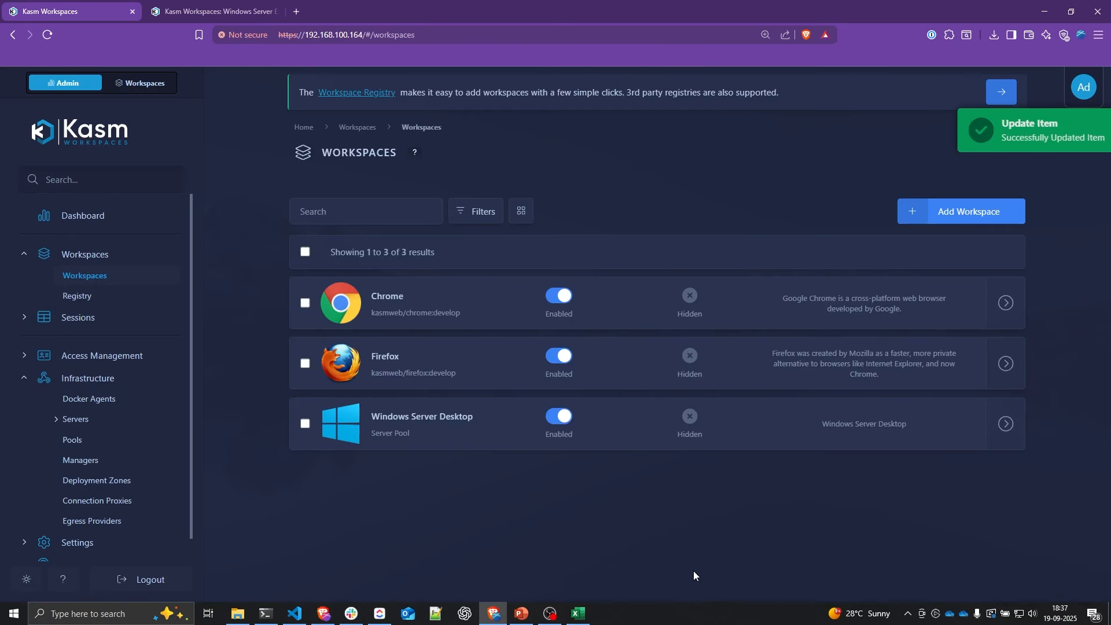
# Step: Set the Firefox workspace's Include Labels to agent-B, save it, and launch a Chrome session
pyautogui.click(1006, 364)
pyautogui.click(962, 369)
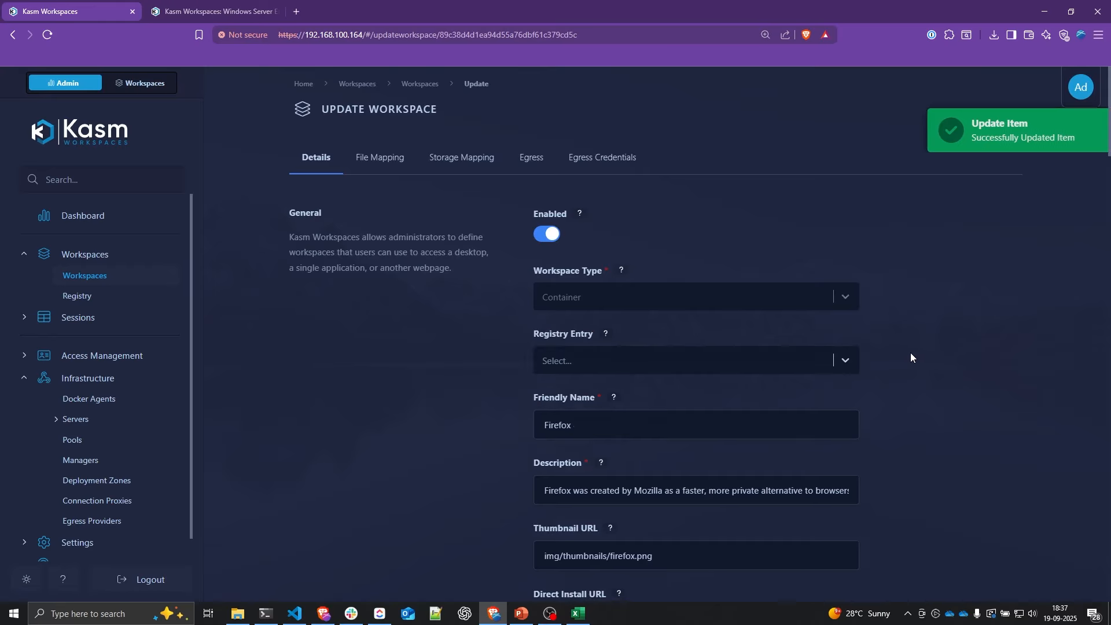
pyautogui.scroll(-8, 910, 352)
pyautogui.click(665, 222)
pyautogui.click(584, 272)
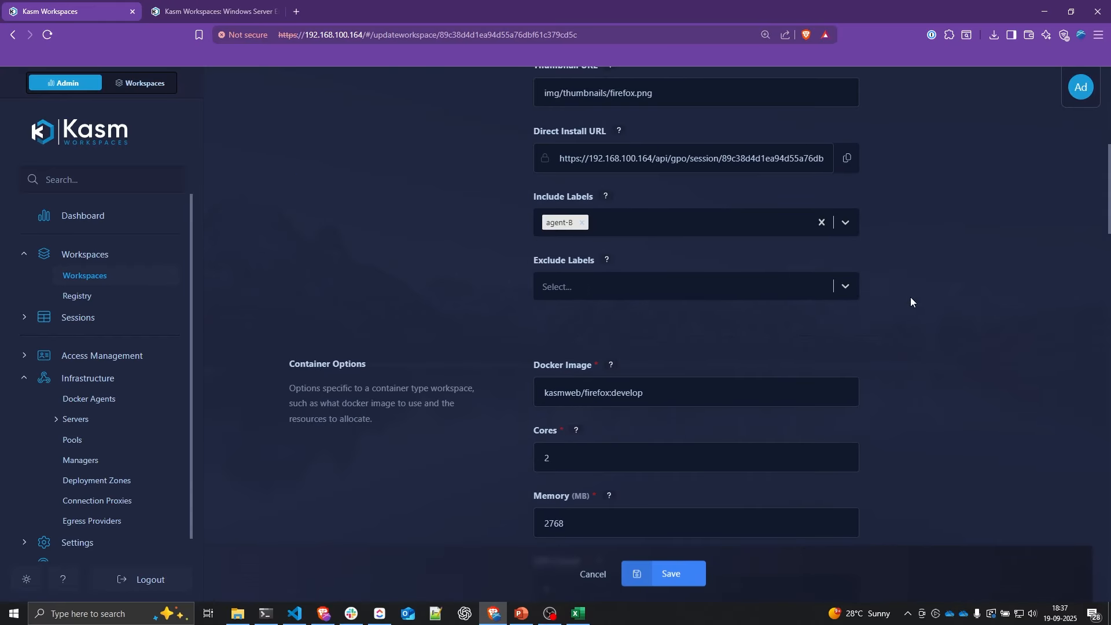
pyautogui.click(694, 574)
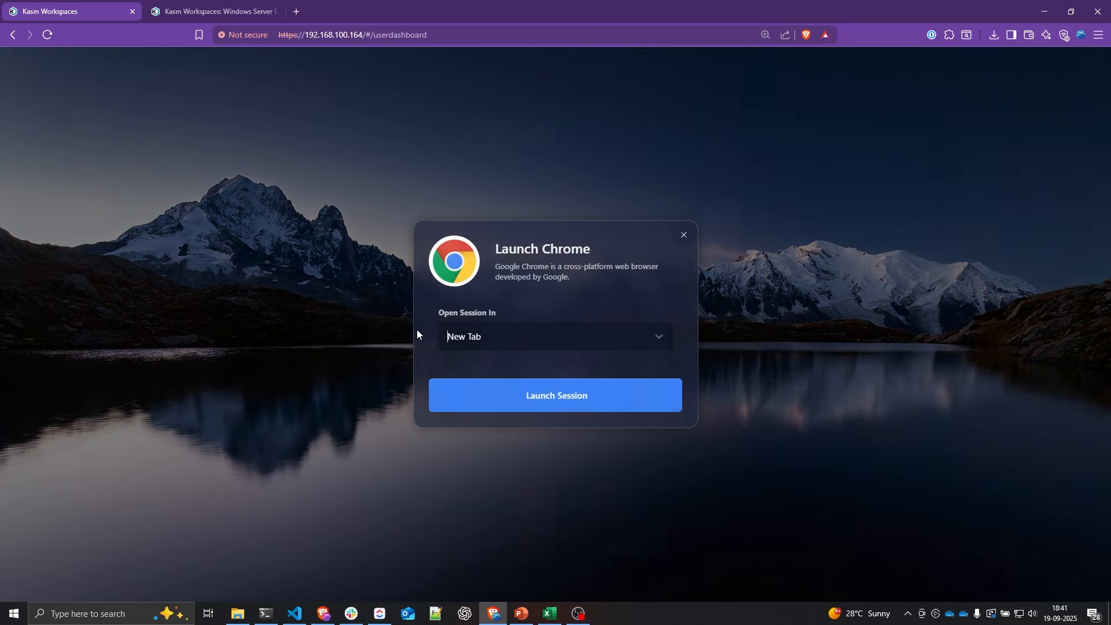
pyautogui.click(519, 391)
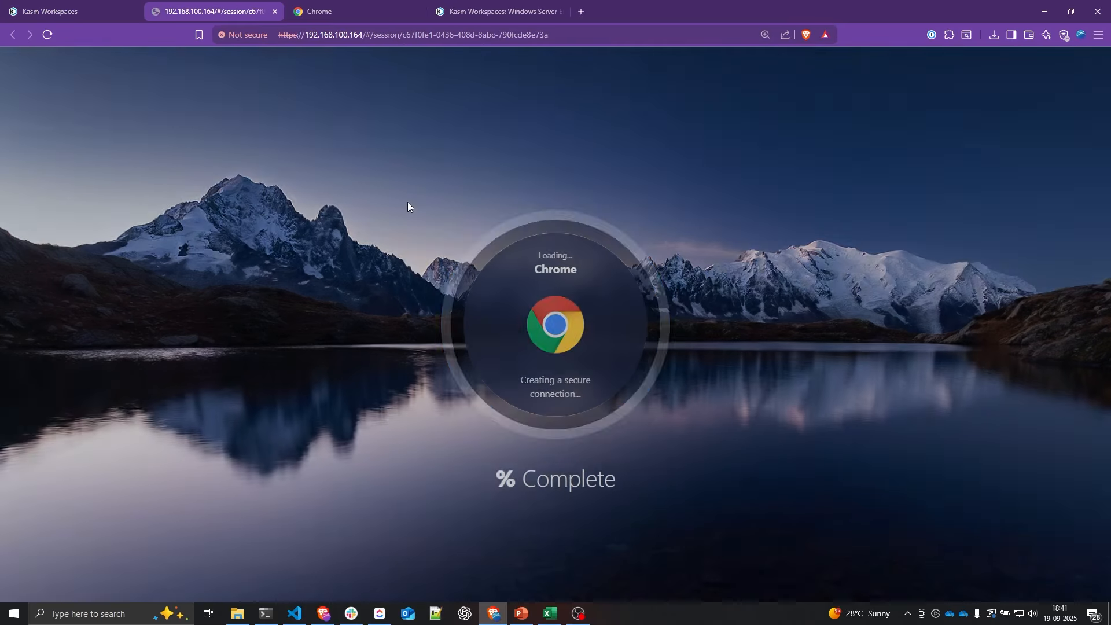
# Step: Review running sessions, then attempt a Chrome launch, which fails, and launch Firefox from the user dashboard
pyautogui.click(99, 13)
pyautogui.click(84, 278)
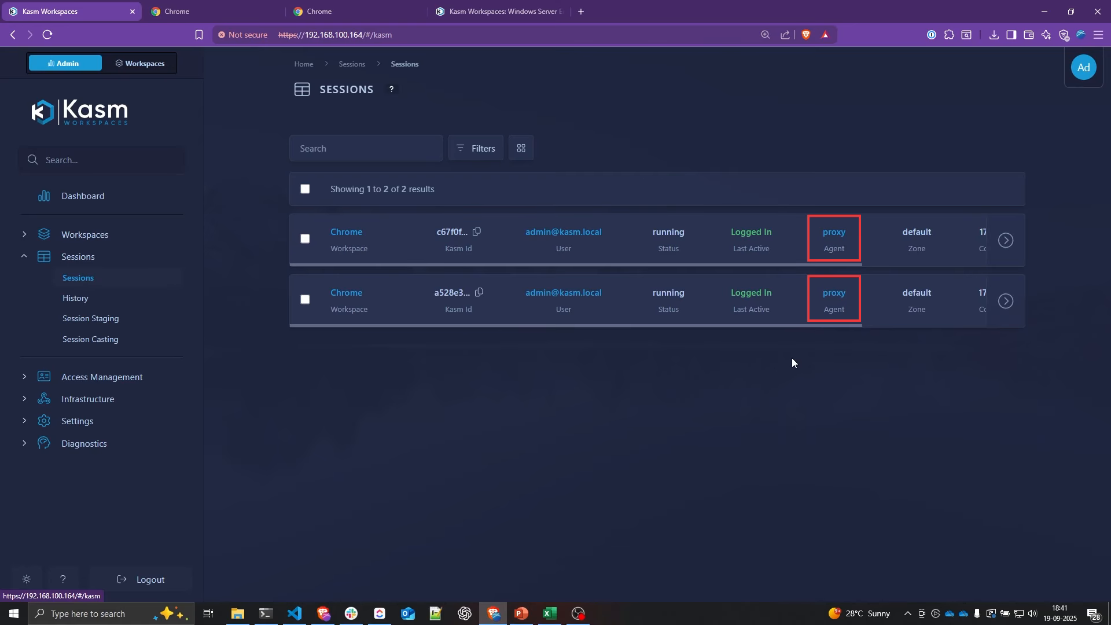
pyautogui.click(139, 63)
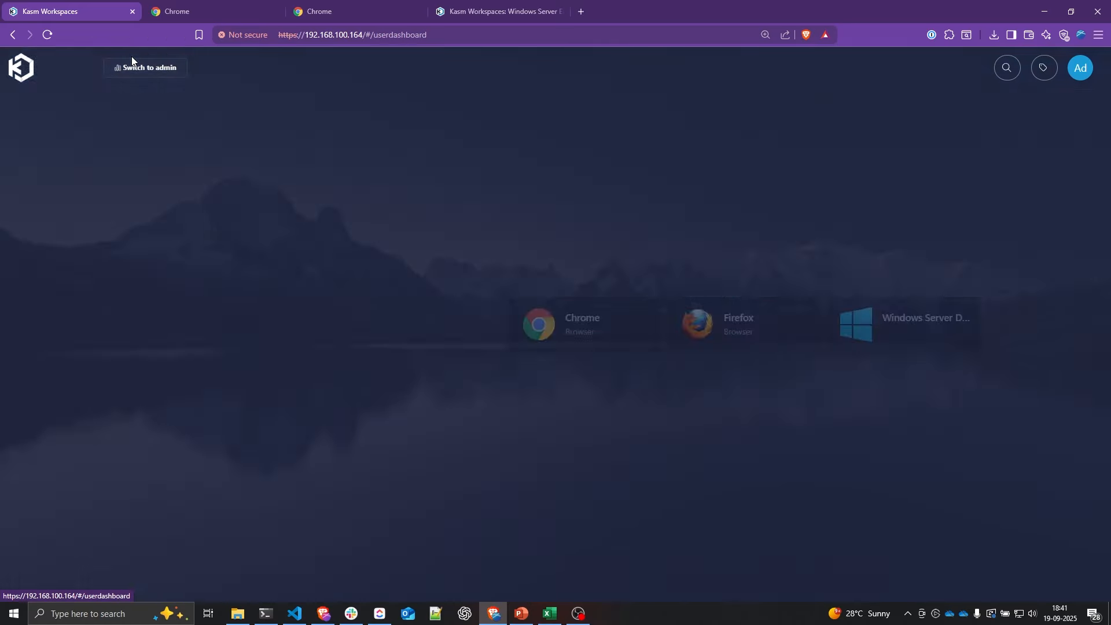
pyautogui.click(467, 312)
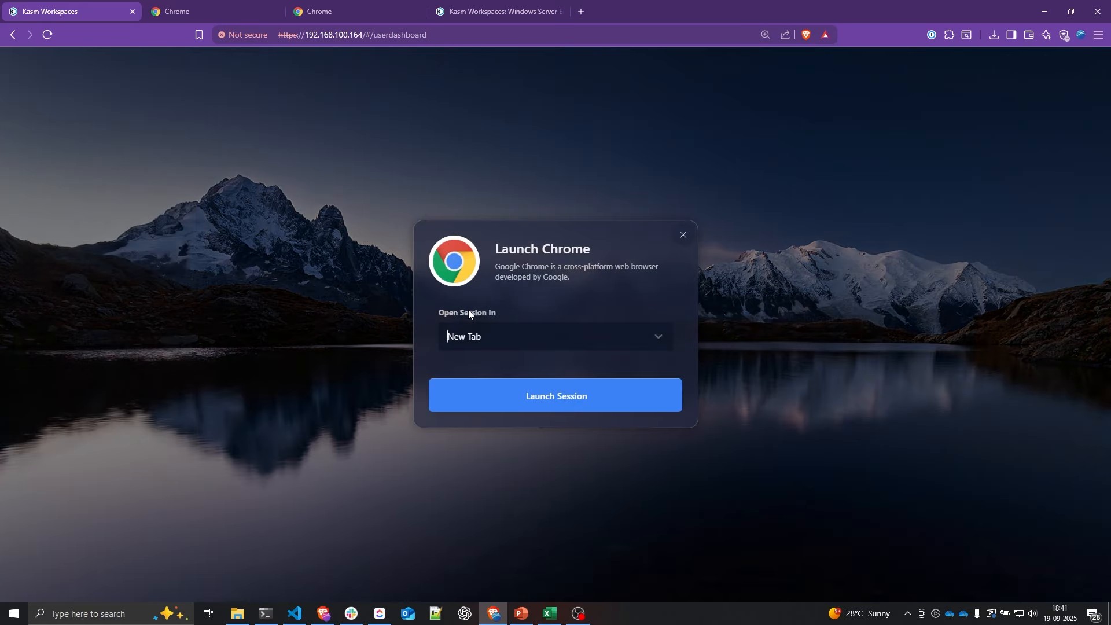
pyautogui.click(548, 389)
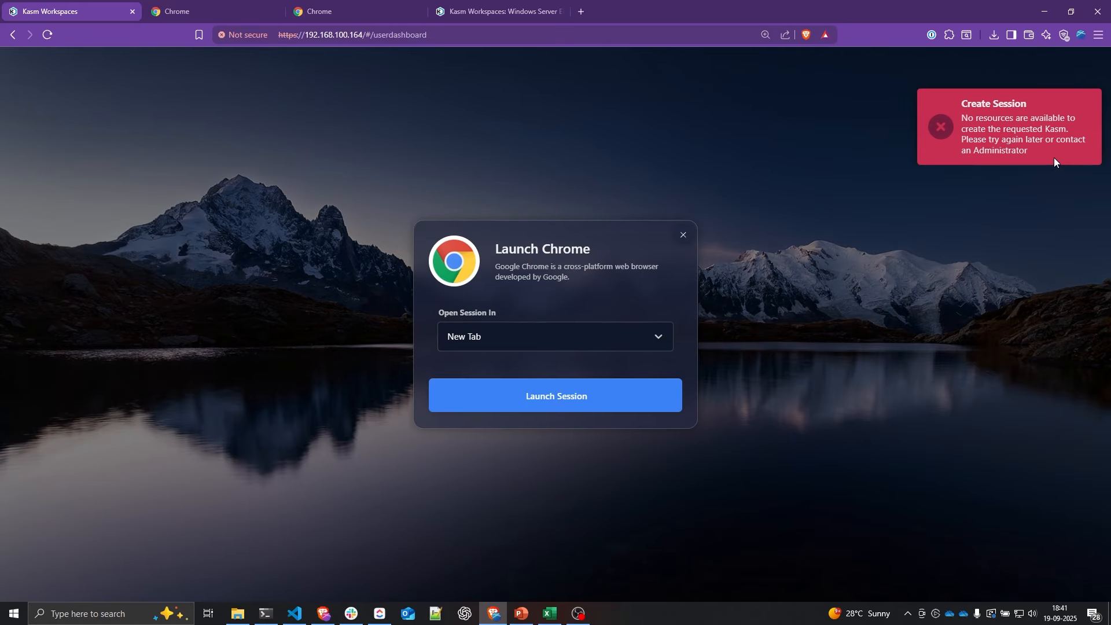
pyautogui.click(683, 235)
pyautogui.click(682, 316)
pyautogui.click(624, 392)
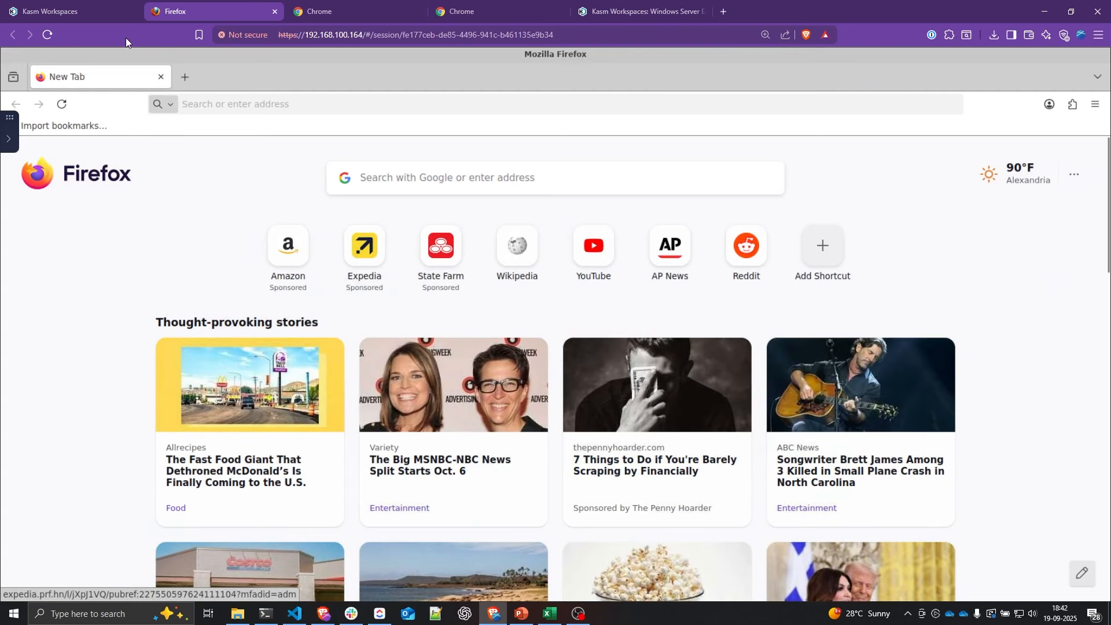
# Step: Verify in Sessions that the Firefox session runs on agent 192.168.100.163
pyautogui.click(49, 11)
pyautogui.click(101, 278)
pyautogui.moveTo(328, 233); pyautogui.dragTo(370, 232)
pyautogui.moveTo(802, 232); pyautogui.dragTo(883, 247)
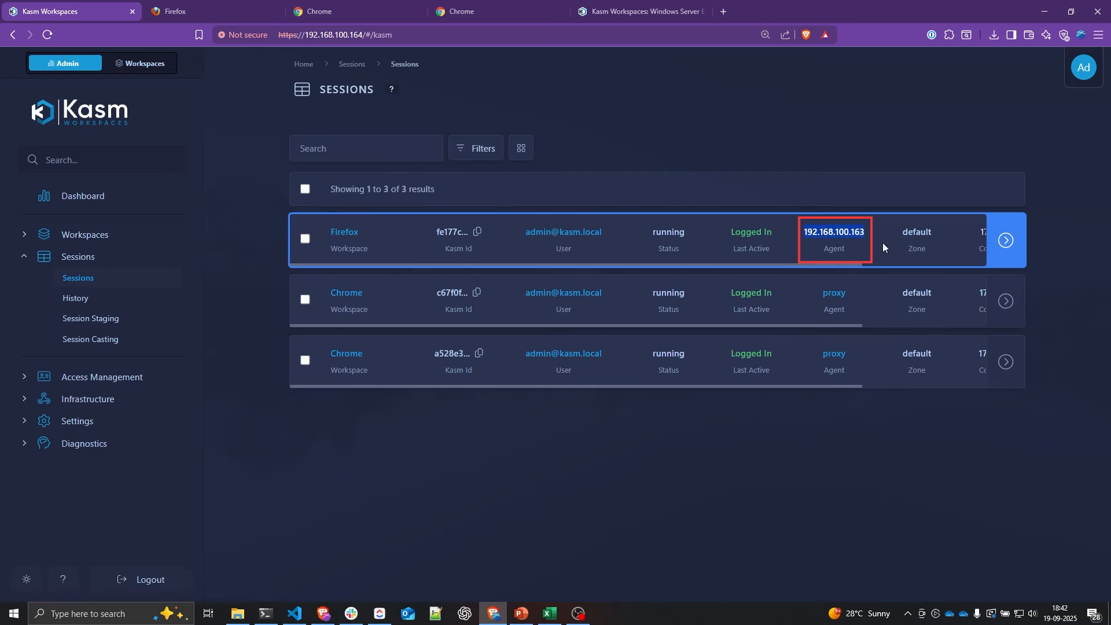
pyautogui.click(881, 242)
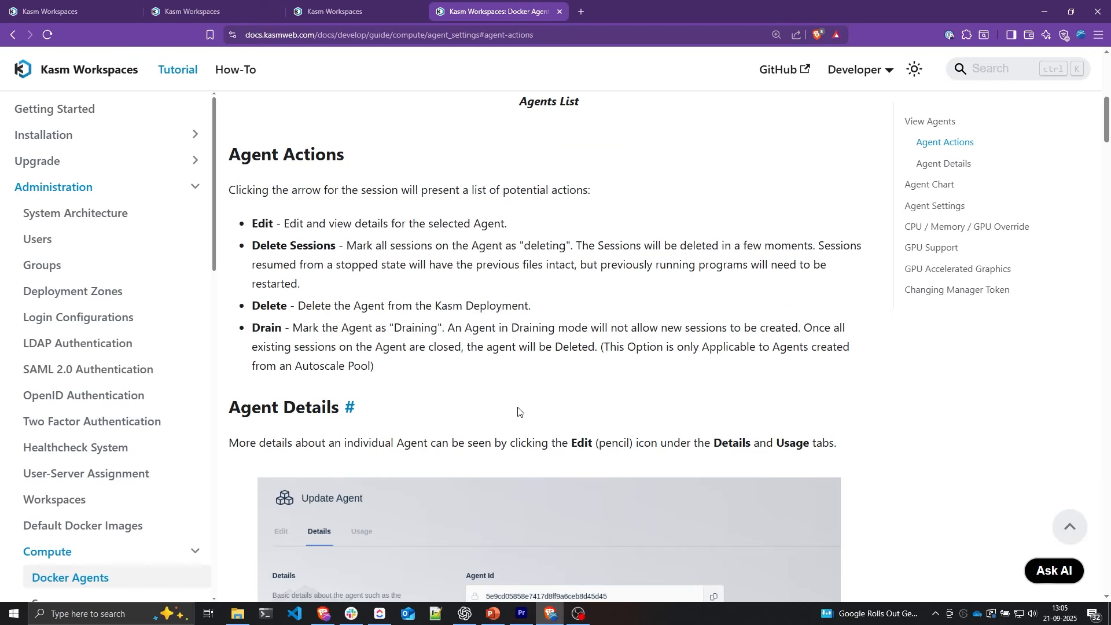
# Step: Highlight the Drain mode explanation in the Agent Actions documentation
pyautogui.moveTo(450, 328); pyautogui.dragTo(503, 365)
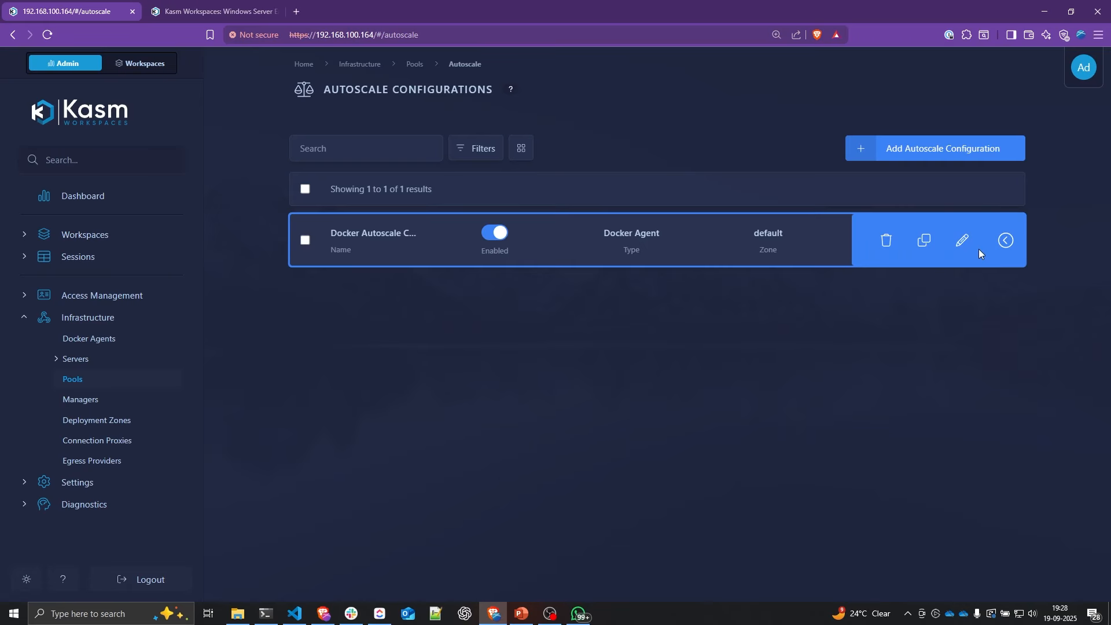
# Step: Open the Docker Autoscale Config and read the help for Rotate Agents in days
pyautogui.click(963, 239)
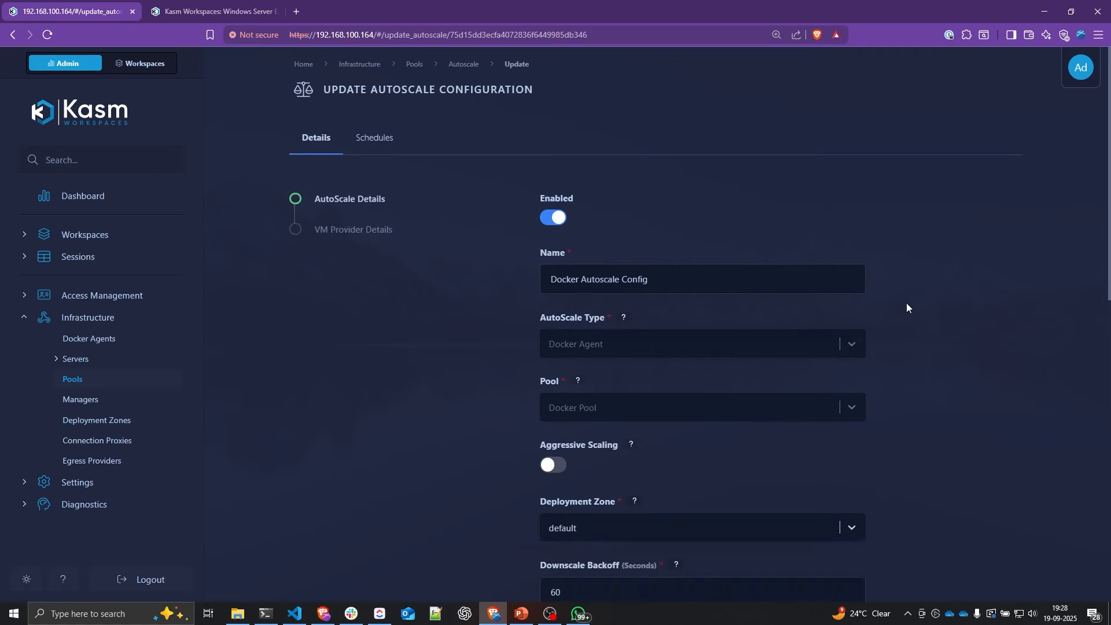
pyautogui.scroll(-11, 877, 324)
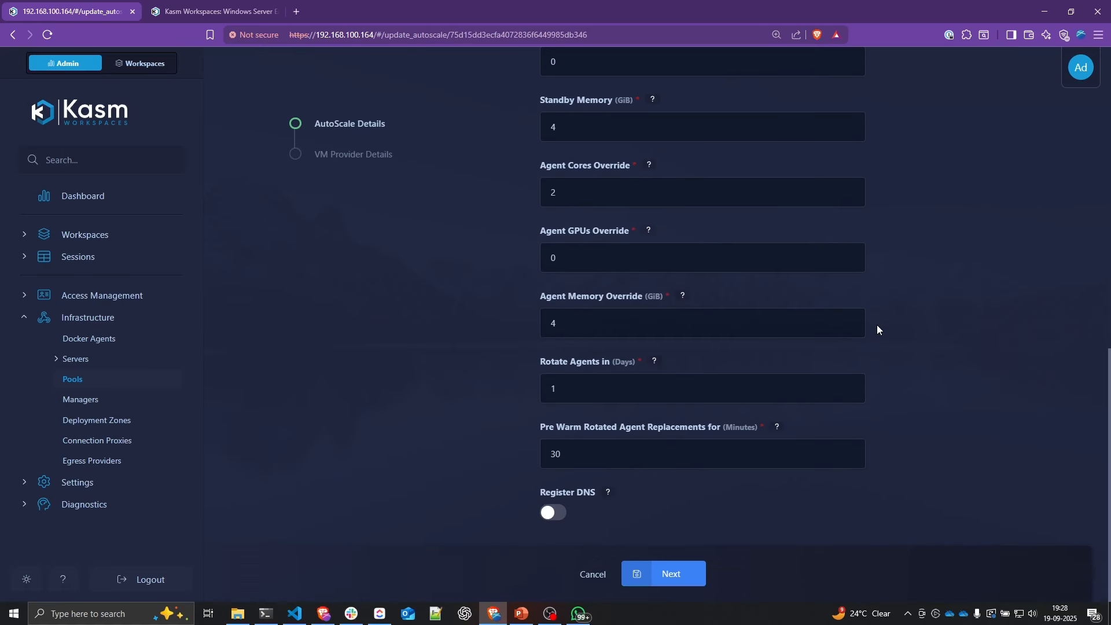
pyautogui.click(596, 394)
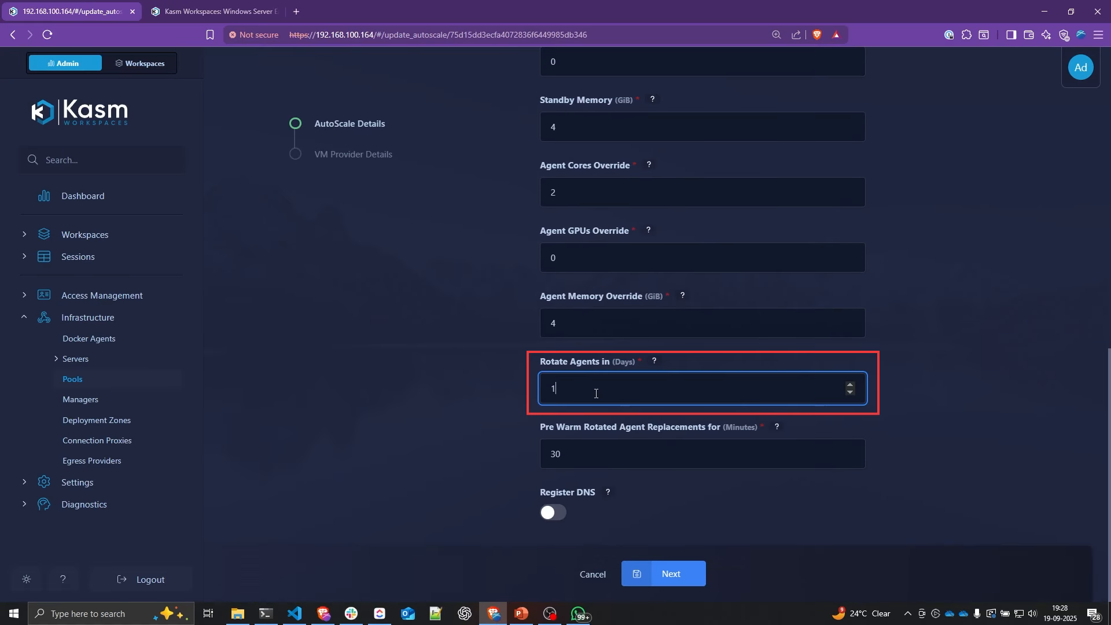
pyautogui.click(655, 363)
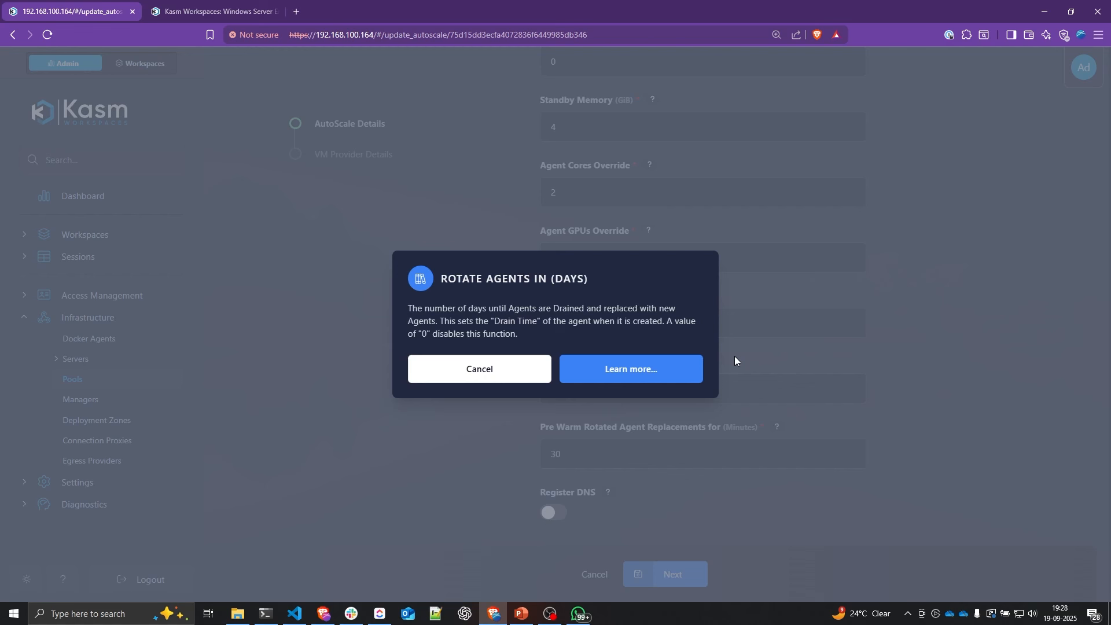
pyautogui.click(772, 353)
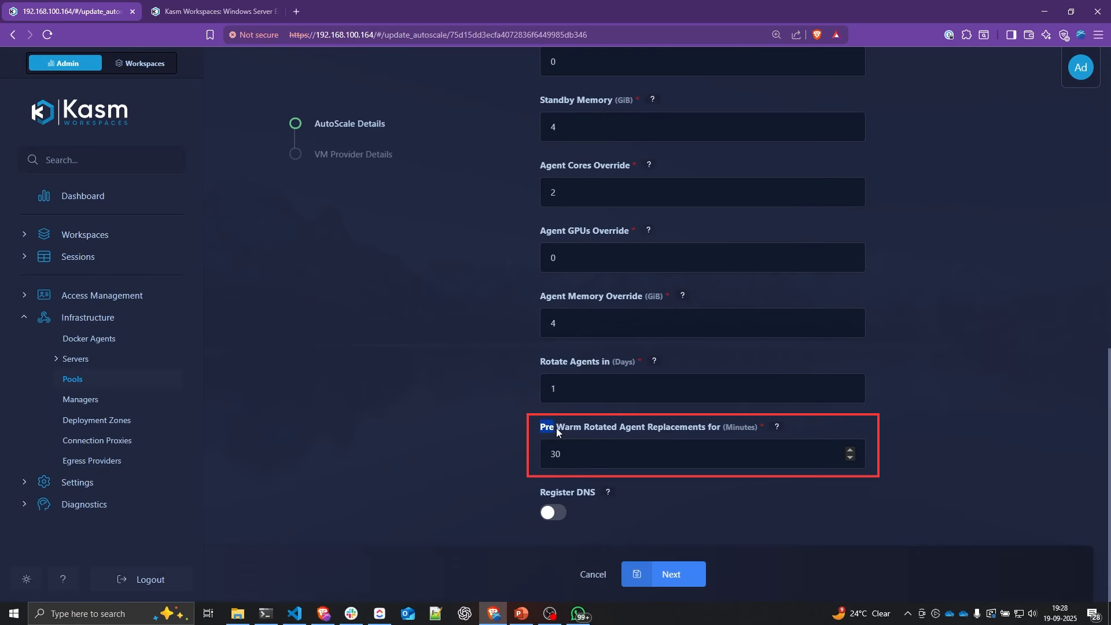
# Step: Read the help for the Pre Warm Rotated Agent Replacements minutes field
pyautogui.moveTo(545, 428); pyautogui.dragTo(710, 428)
pyautogui.click(793, 429)
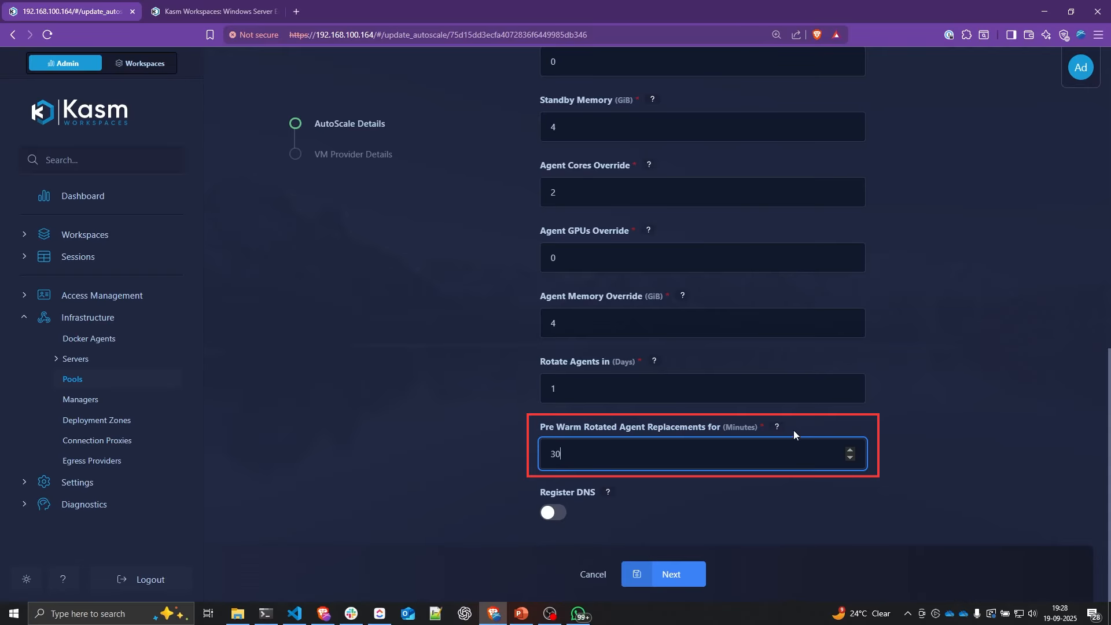
pyautogui.click(777, 427)
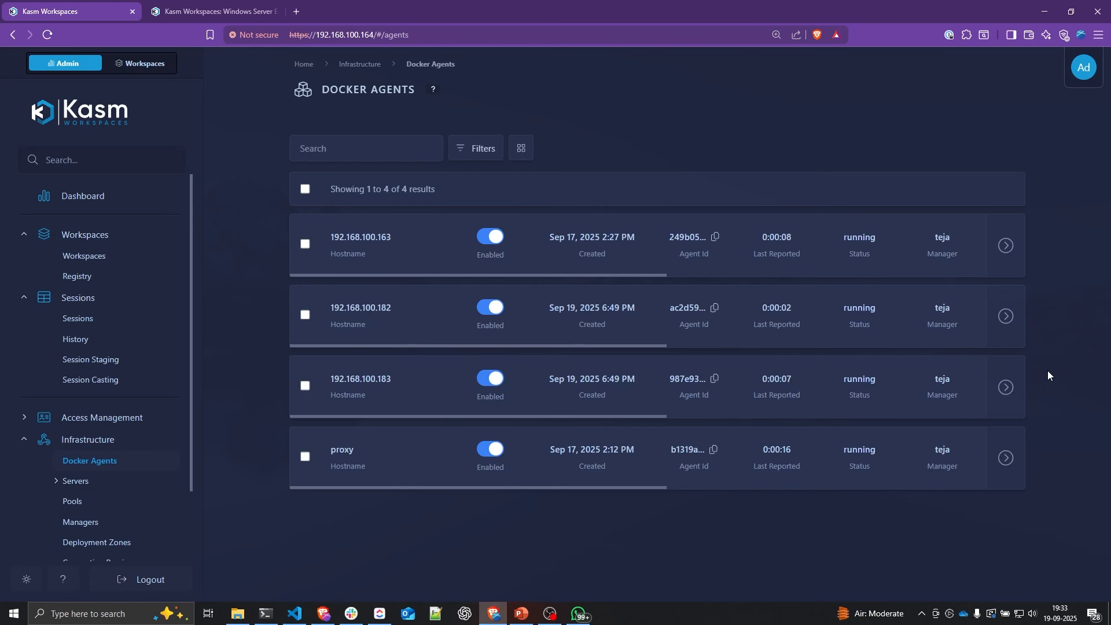
# Step: Drain agent 192.168.100.182, check its draining status, and open the Sessions list
pyautogui.click(1020, 322)
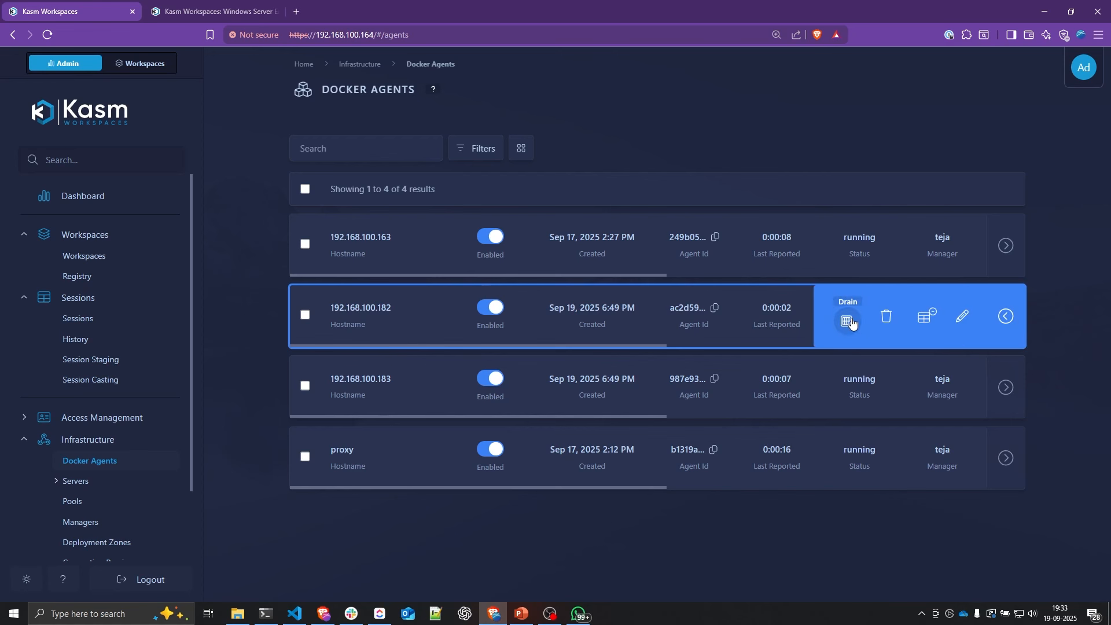
pyautogui.click(851, 320)
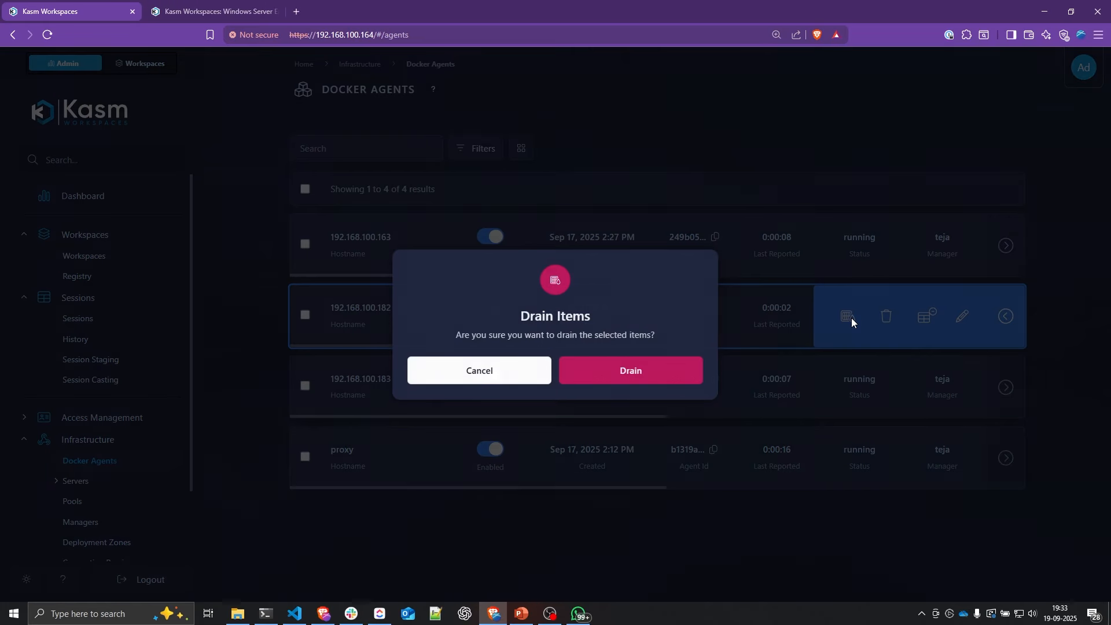
pyautogui.click(636, 371)
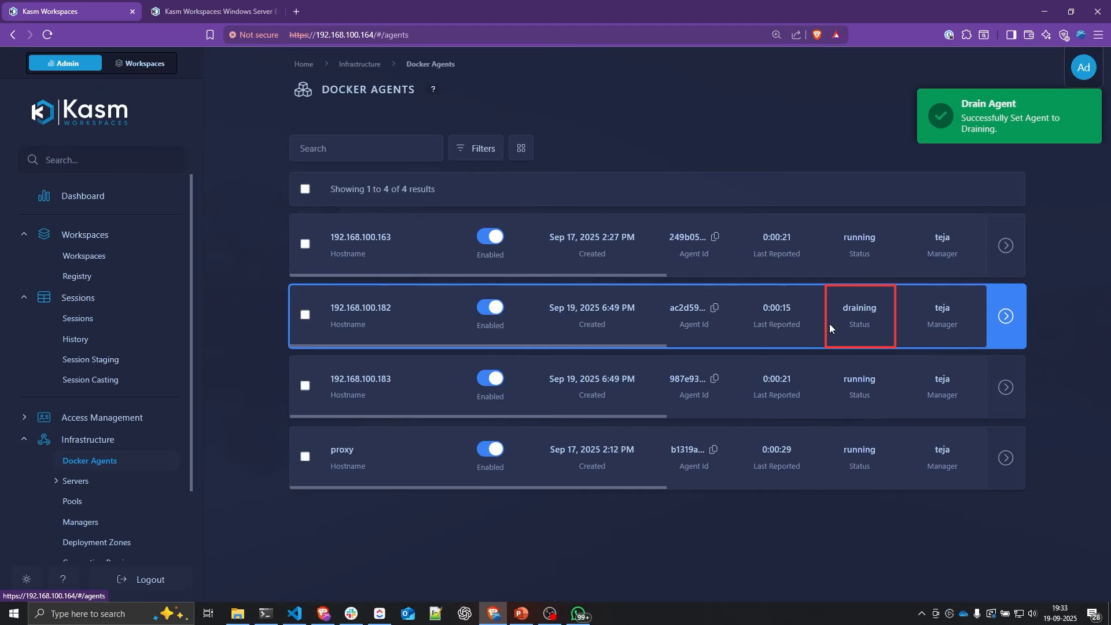
pyautogui.doubleClick(847, 314)
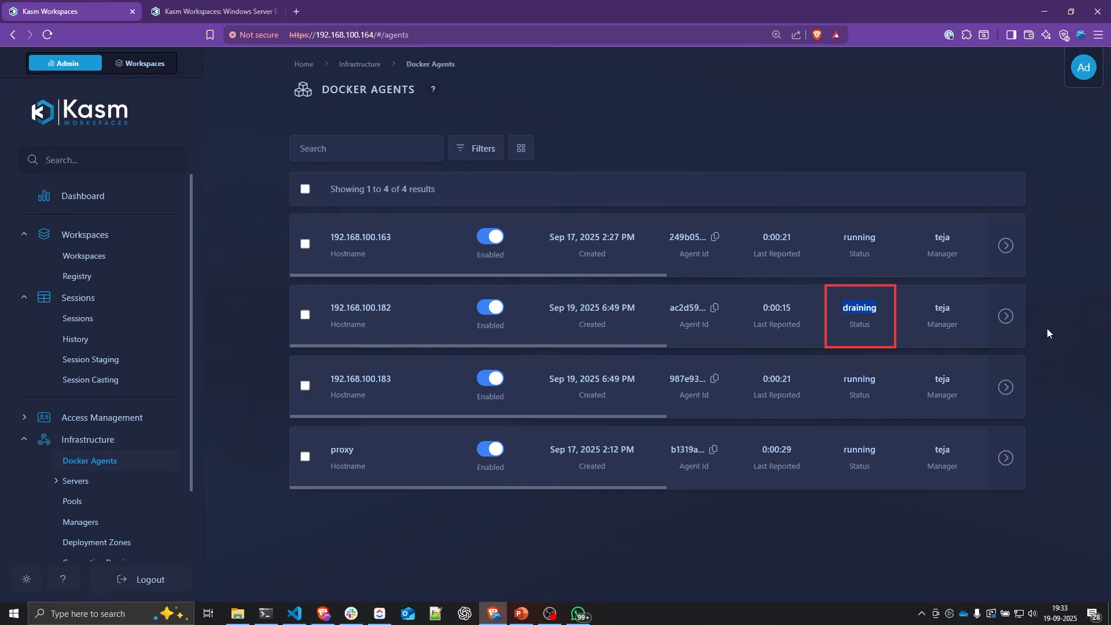
pyautogui.click(137, 323)
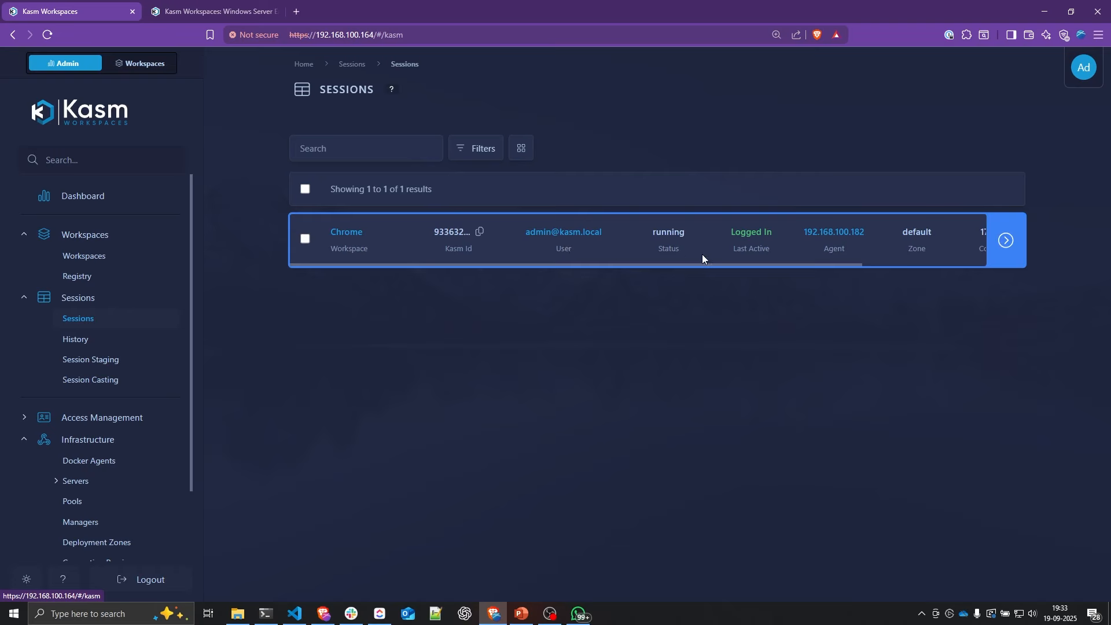
# Step: Delete the Chrome session hosted on agent 192.168.100.182 and return to Docker Agents
pyautogui.moveTo(801, 232); pyautogui.dragTo(869, 233)
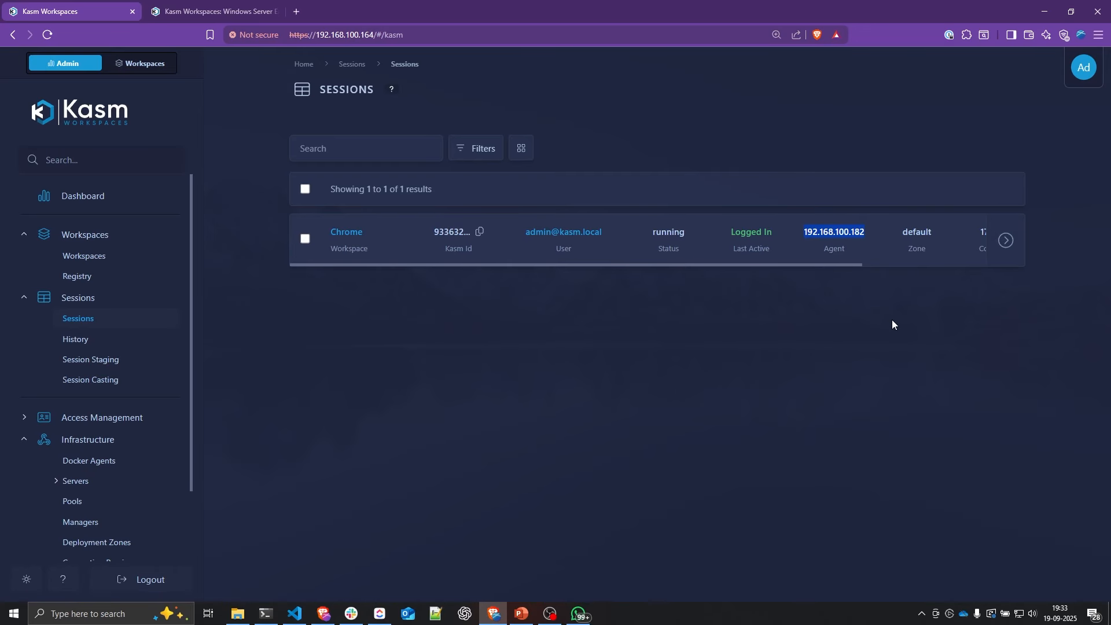
pyautogui.click(147, 68)
pyautogui.click(164, 370)
pyautogui.click(534, 377)
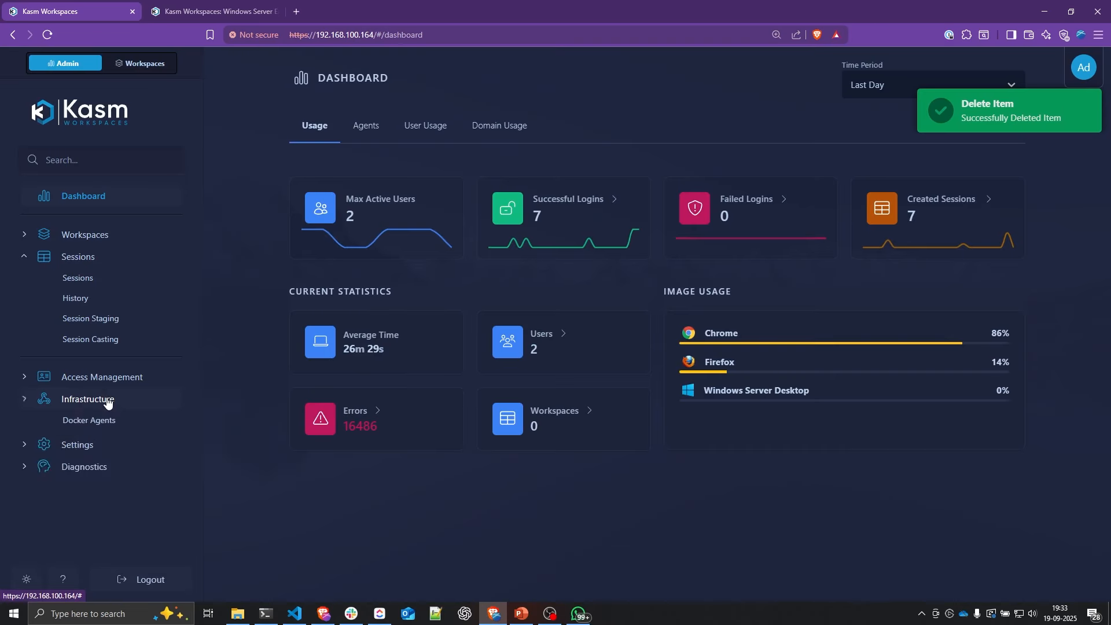
pyautogui.click(106, 423)
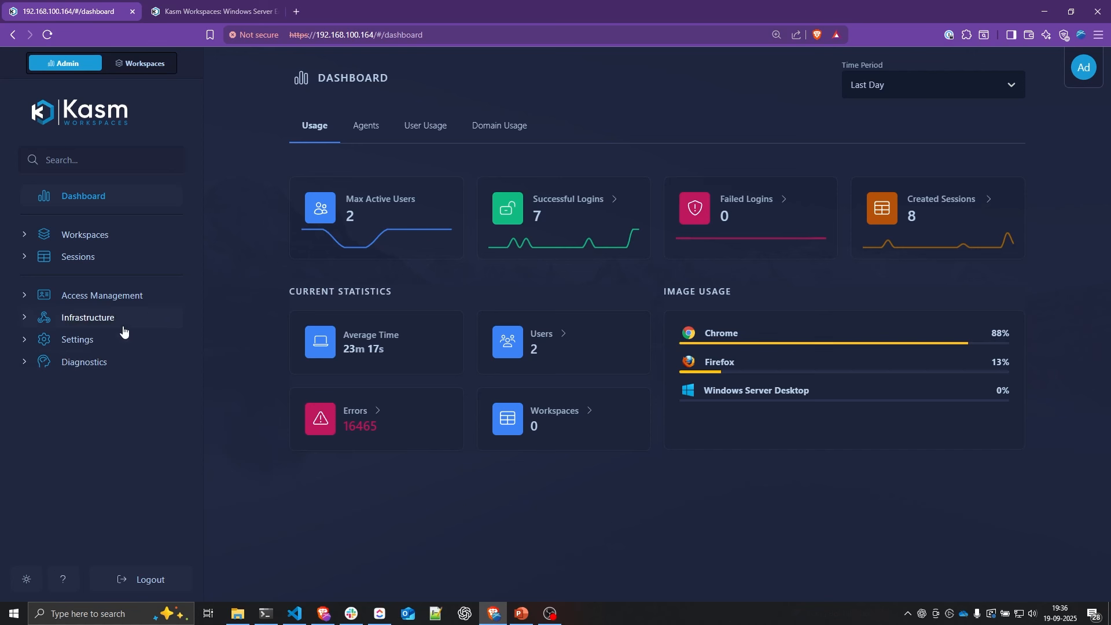
# Step: Add the setting enable_container_logging = True to the All Users group
pyautogui.click(95, 296)
pyautogui.click(93, 338)
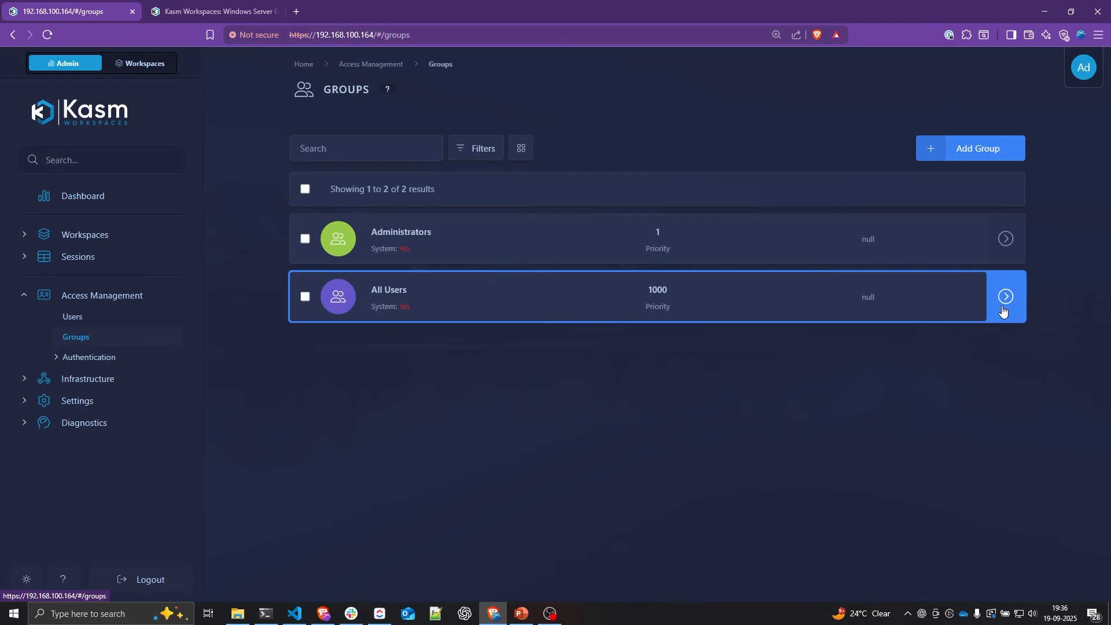
pyautogui.moveTo(1003, 311)
pyautogui.click(958, 299)
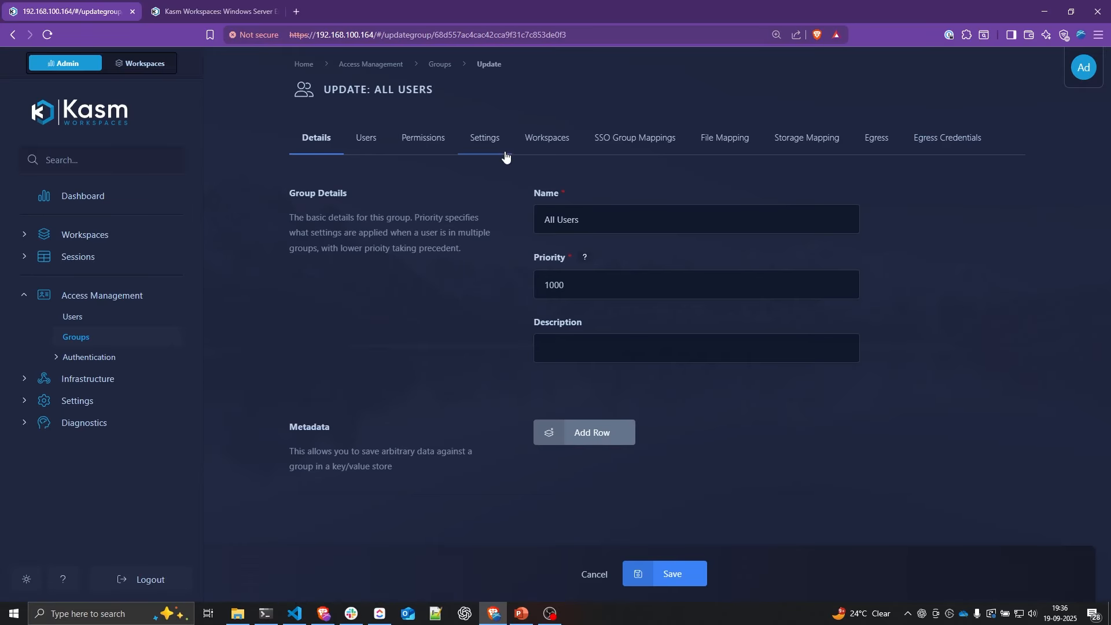
pyautogui.click(498, 146)
pyautogui.click(959, 249)
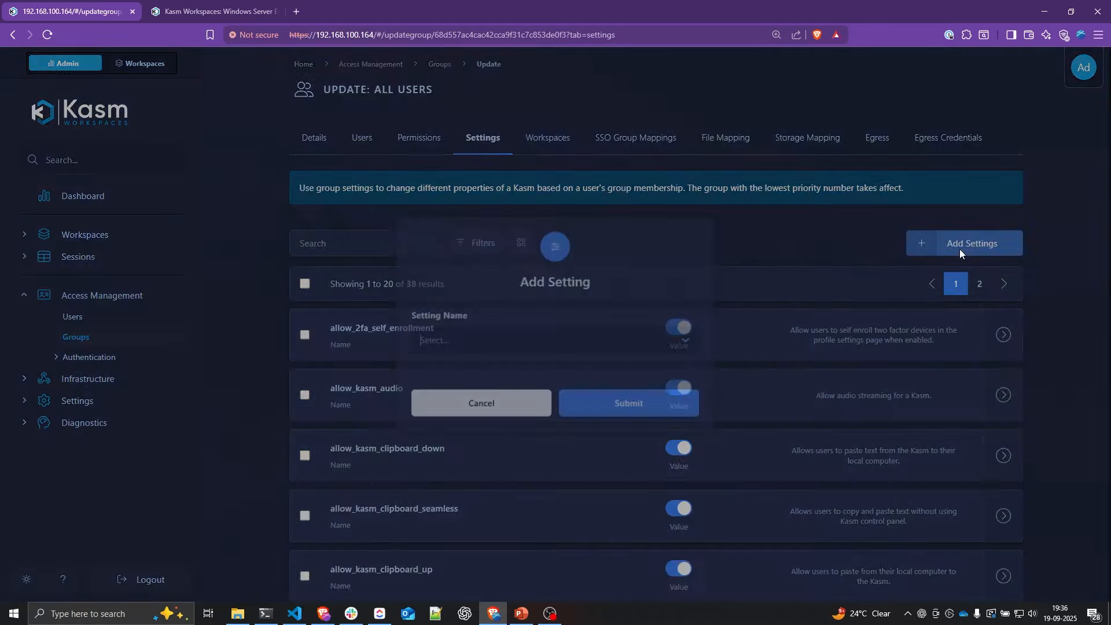
pyautogui.write('enable')
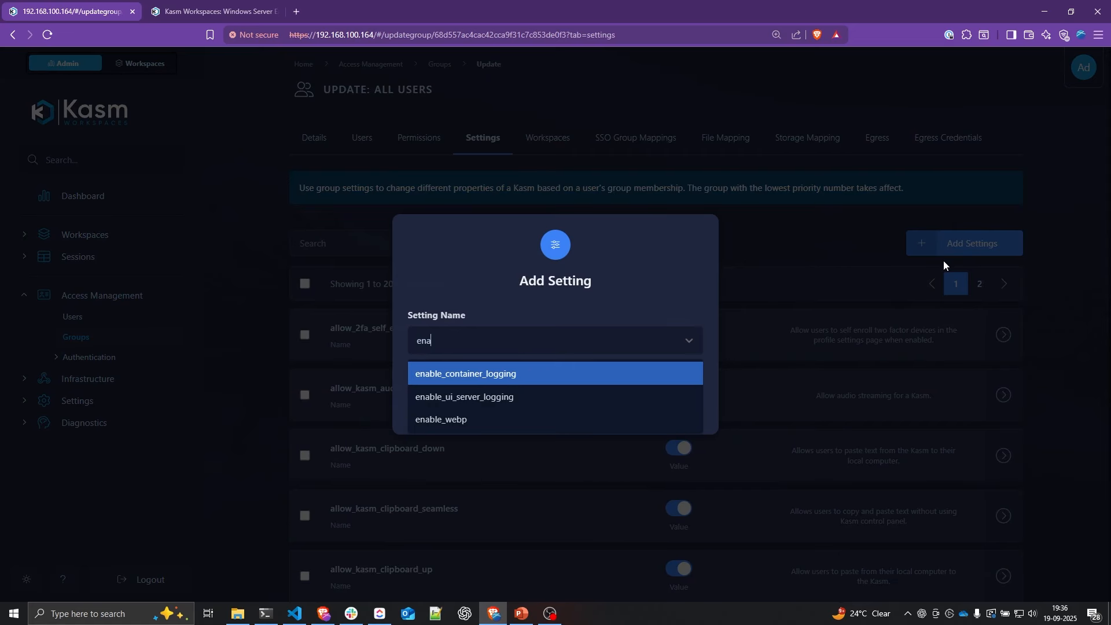
pyautogui.click(478, 377)
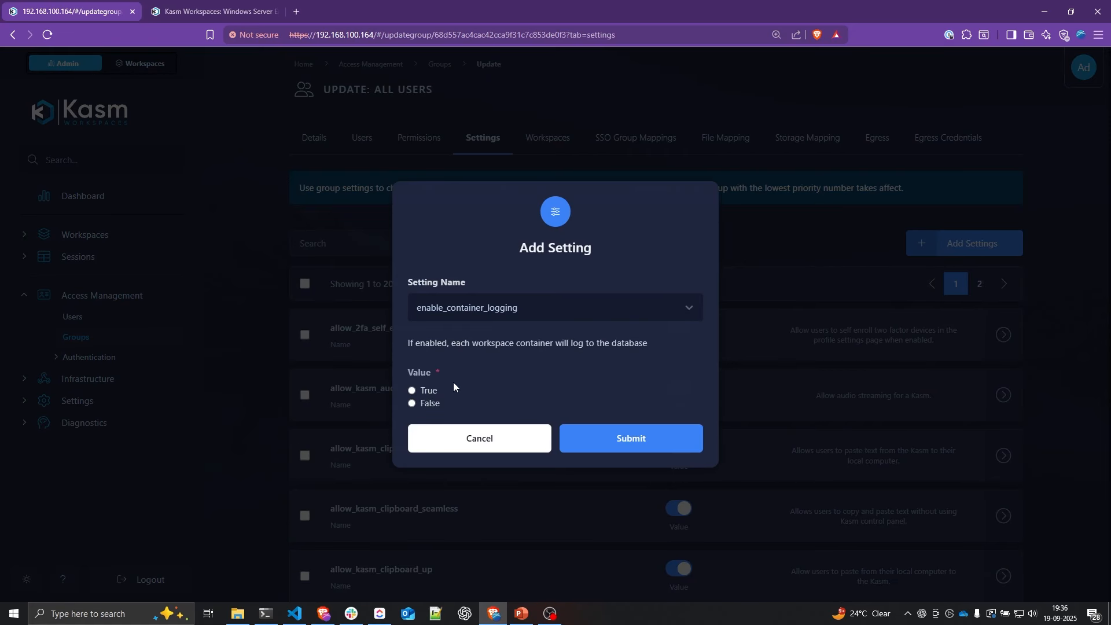
pyautogui.click(412, 391)
pyautogui.click(694, 458)
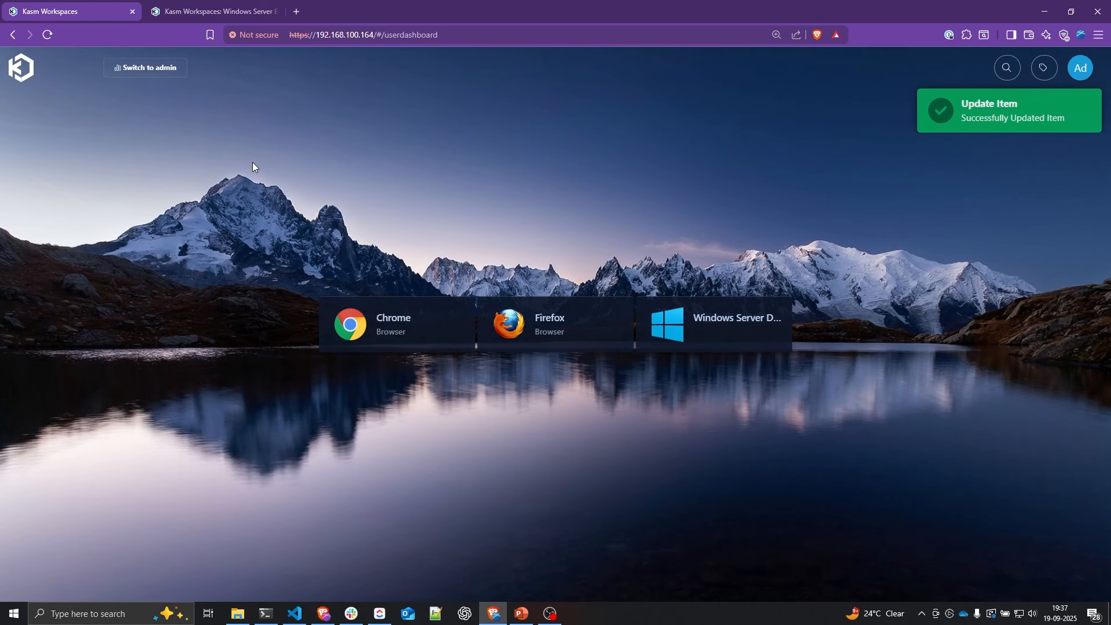
# Step: Launch a Chrome session, load google.com in it, and return to the Kasm page
pyautogui.click(390, 336)
pyautogui.click(457, 392)
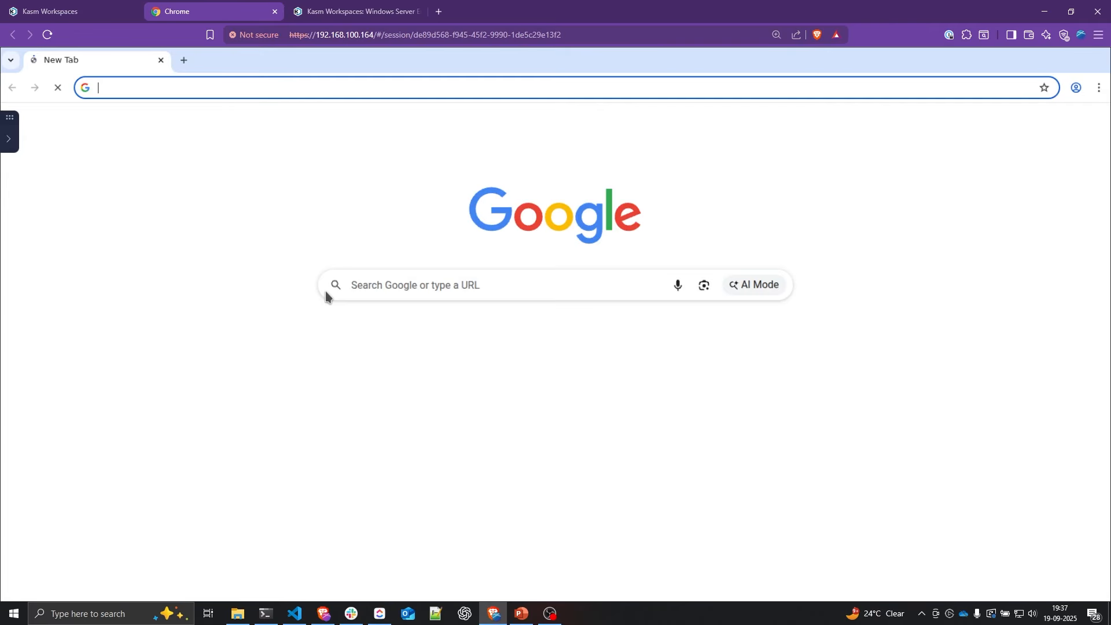
pyautogui.write('google.com')
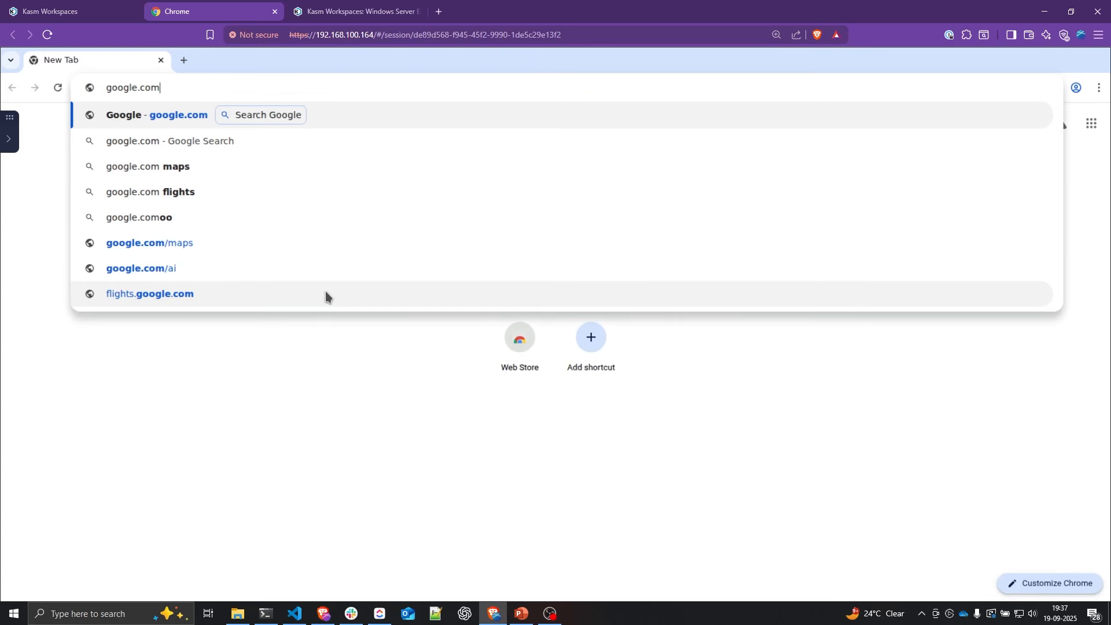
pyautogui.press('Return')
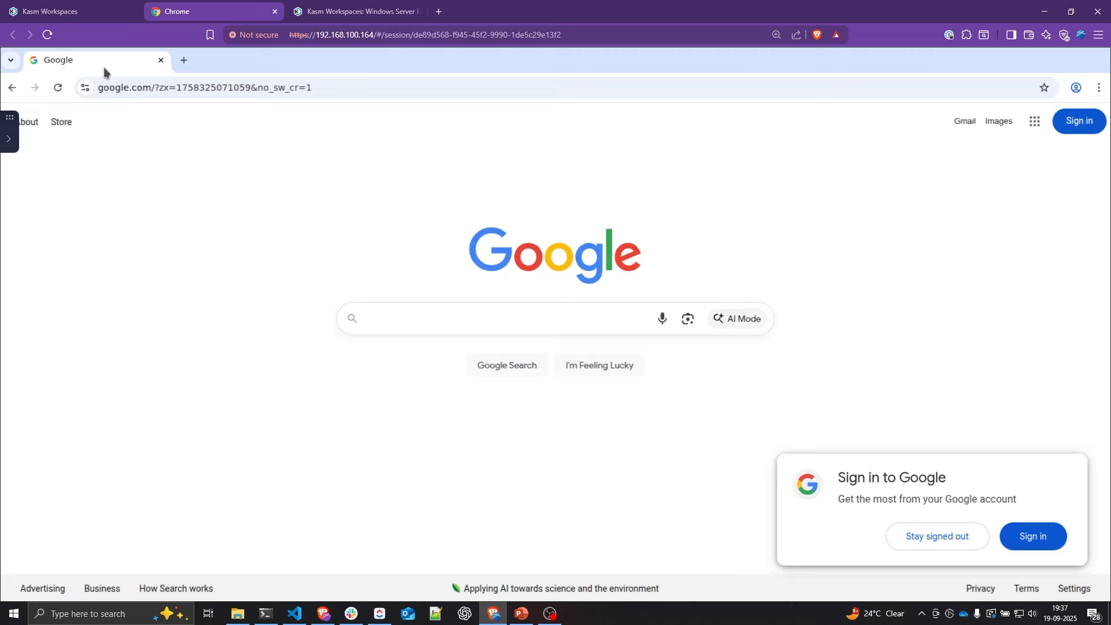
pyautogui.click(82, 13)
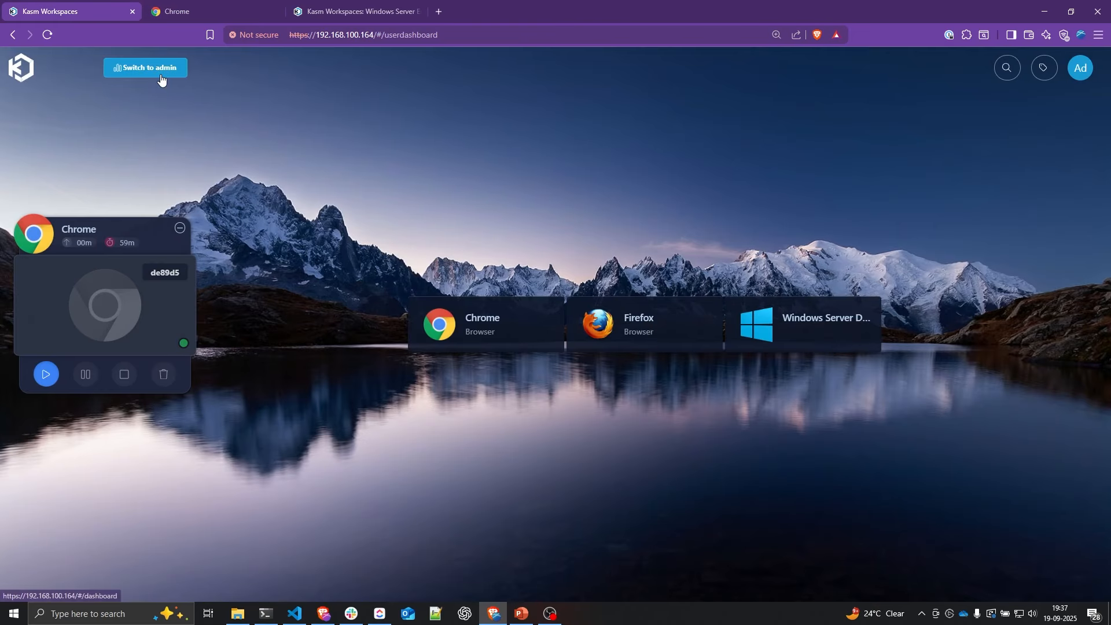
# Step: Open Diagnostics > Logging, filter Application to Session, and scroll through the entries
pyautogui.click(156, 72)
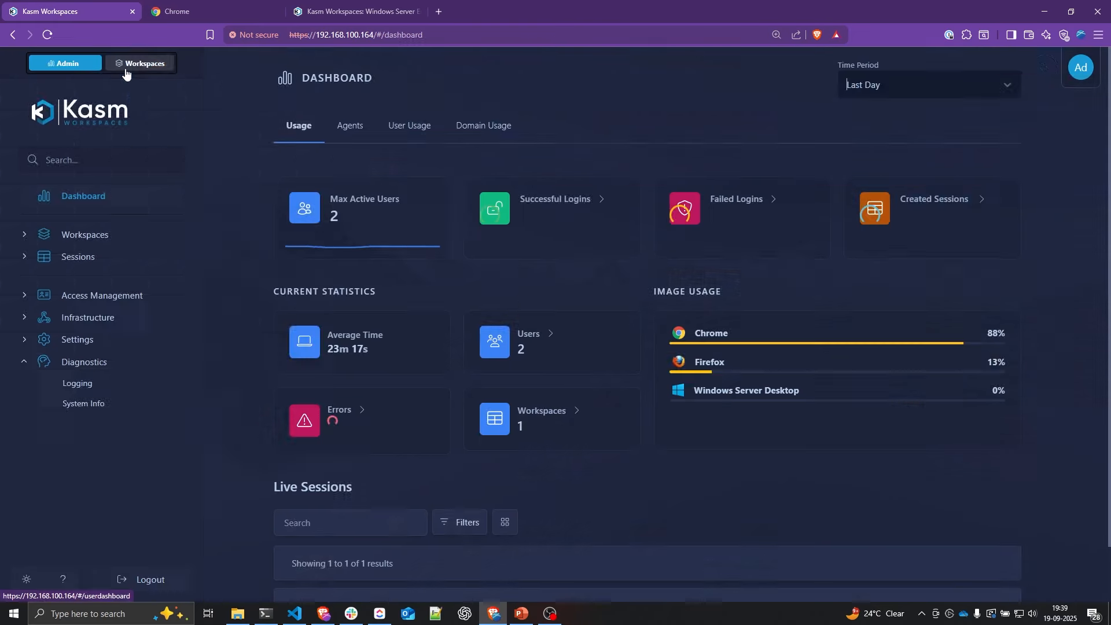
pyautogui.click(92, 365)
pyautogui.click(95, 368)
pyautogui.click(90, 386)
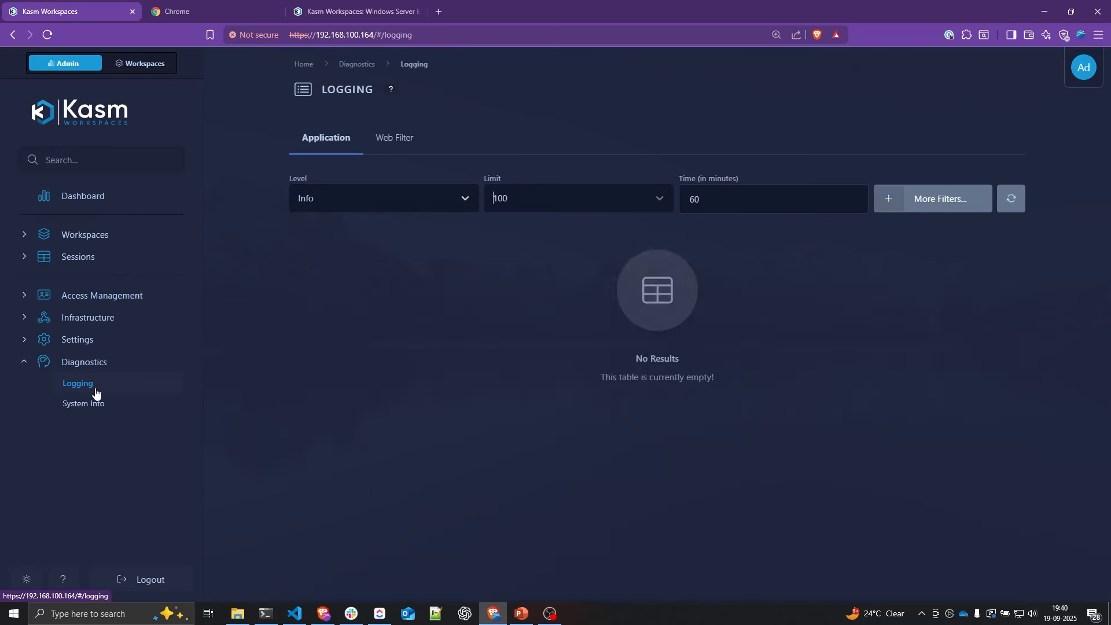
pyautogui.click(946, 209)
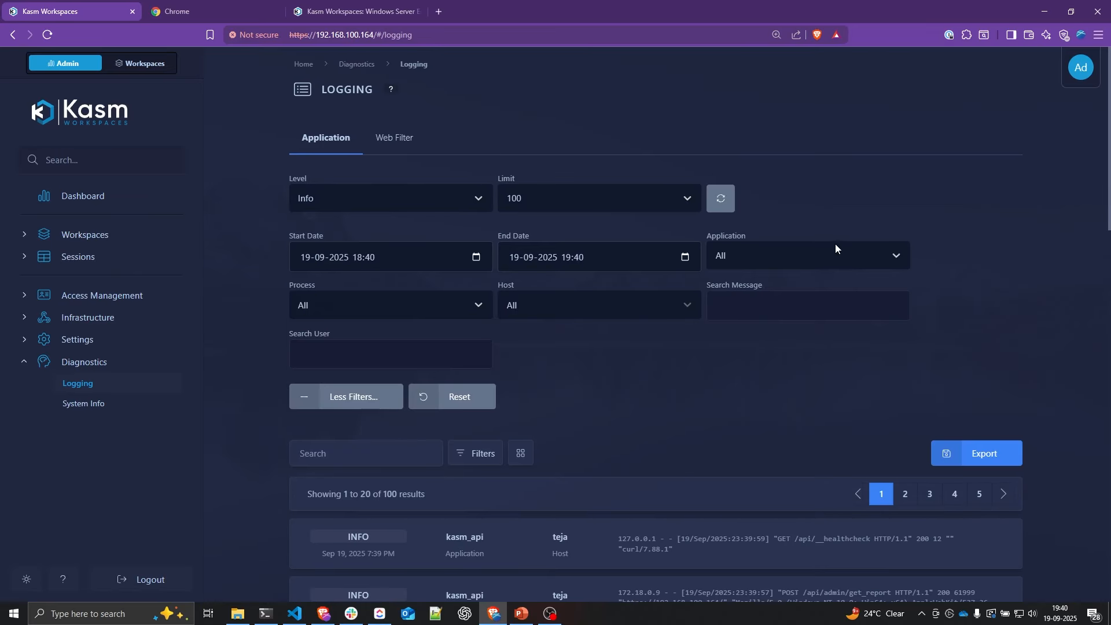
pyautogui.click(779, 255)
pyautogui.click(751, 380)
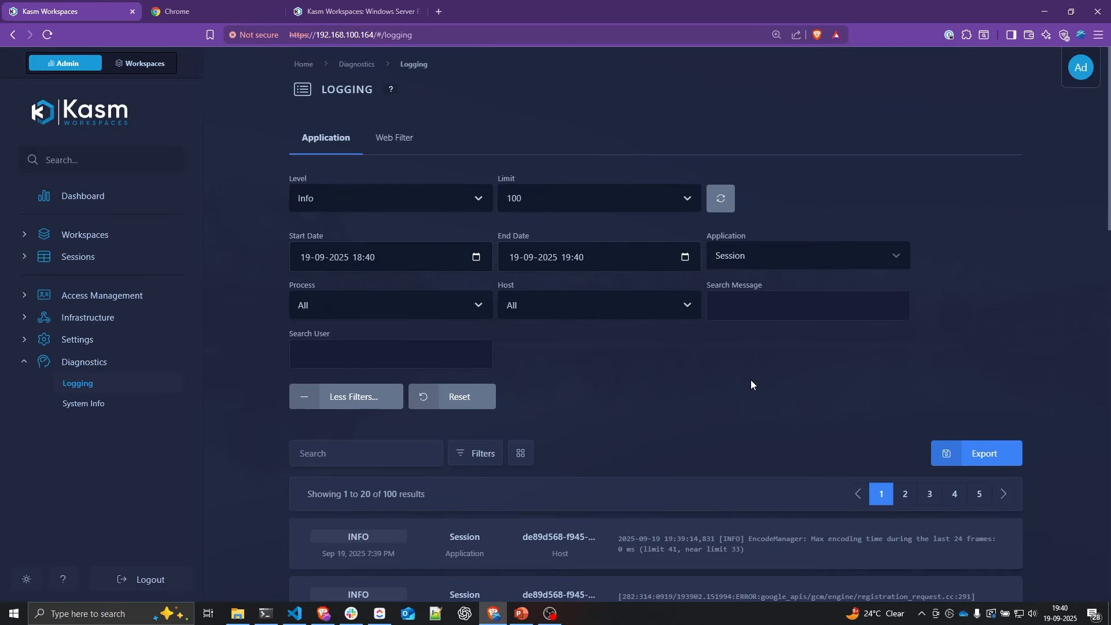
pyautogui.scroll(-4, 751, 382)
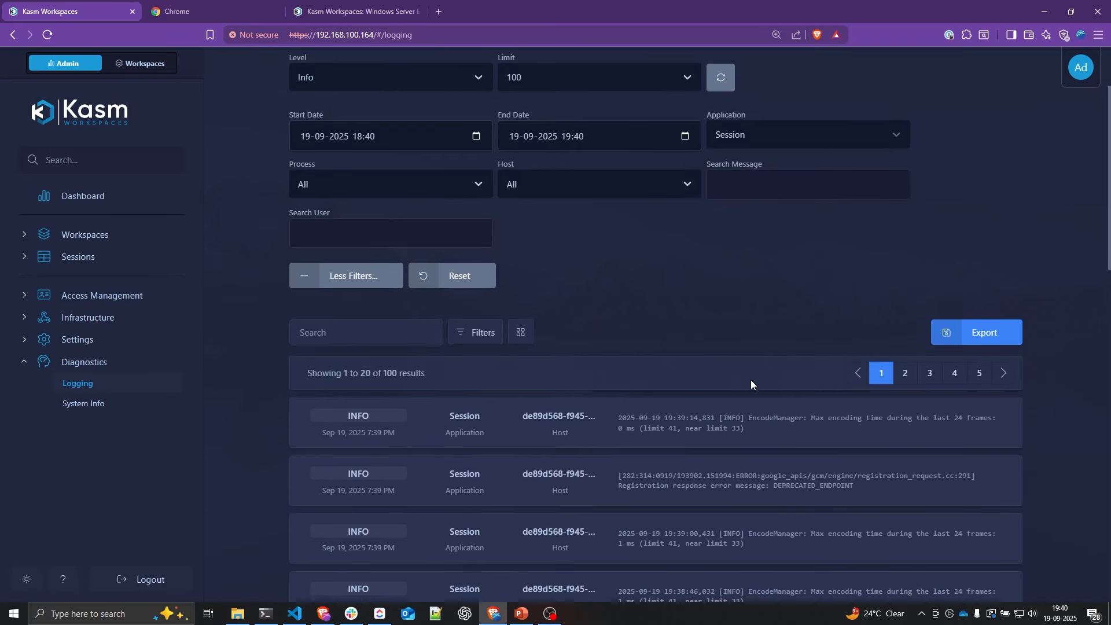
pyautogui.scroll(-4, 751, 380)
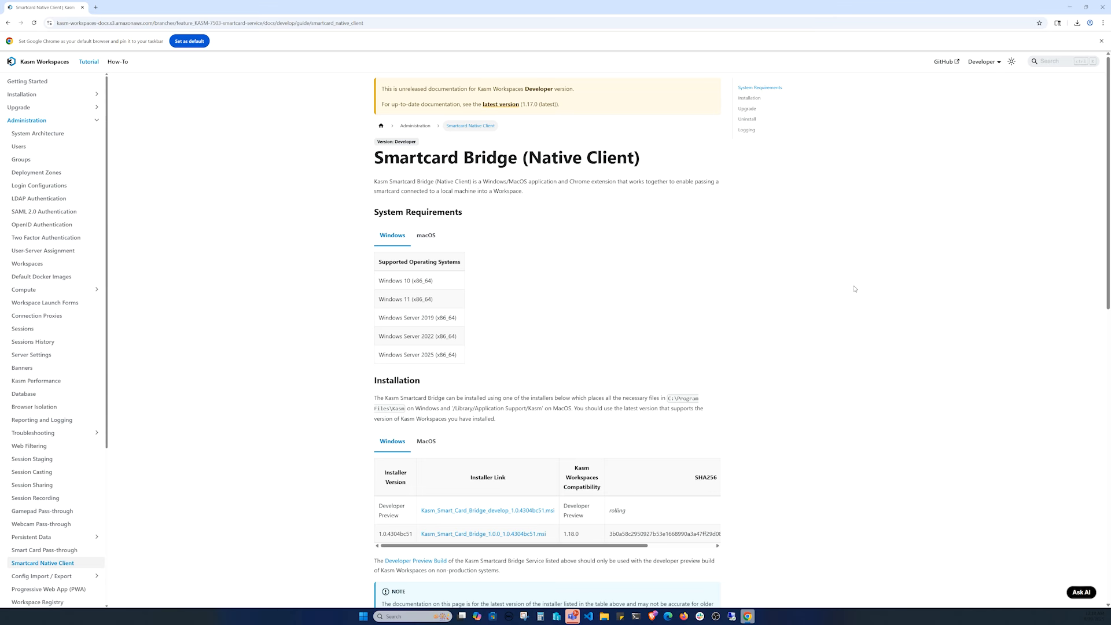
# Step: Install the developer preview smart card bridge, then add the Kasm Smart Card Bridge Chrome extension
pyautogui.click(526, 509)
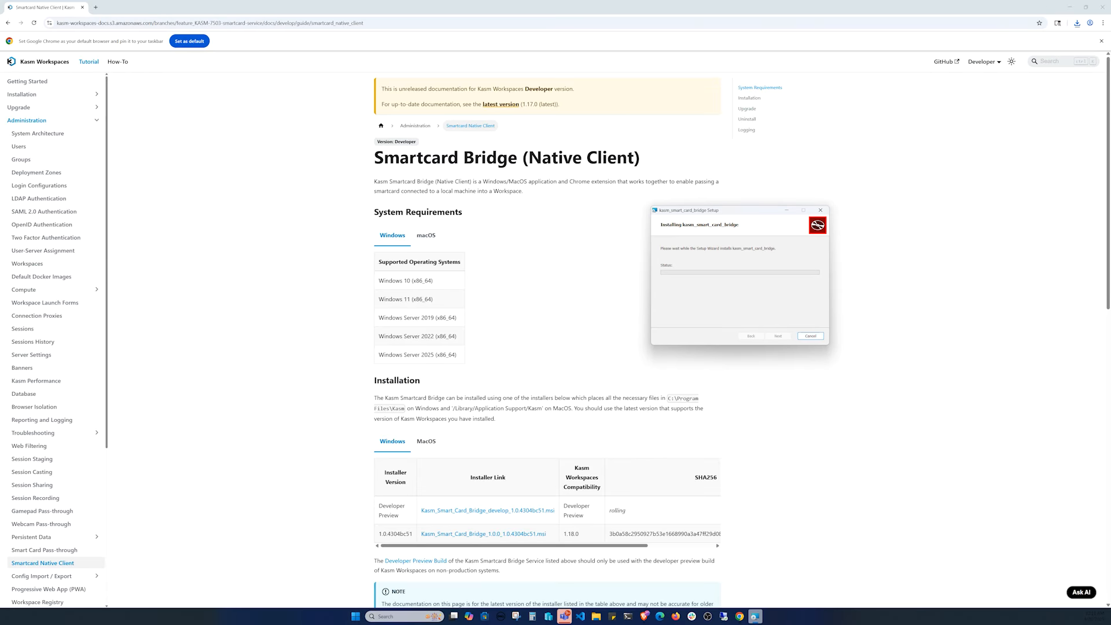
pyautogui.click(778, 336)
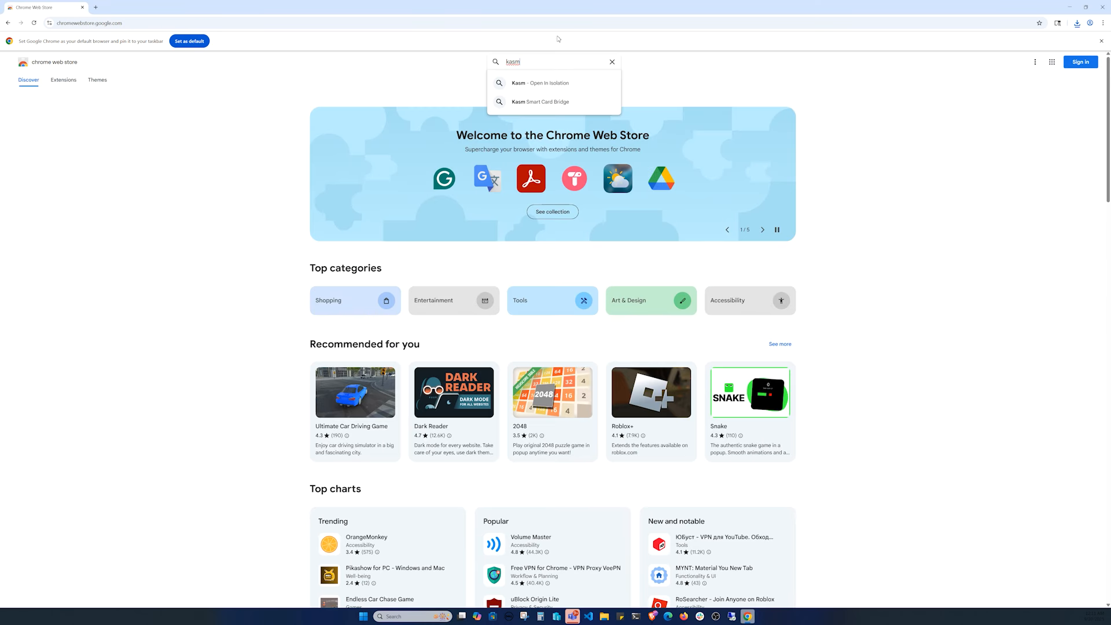
pyautogui.click(540, 101)
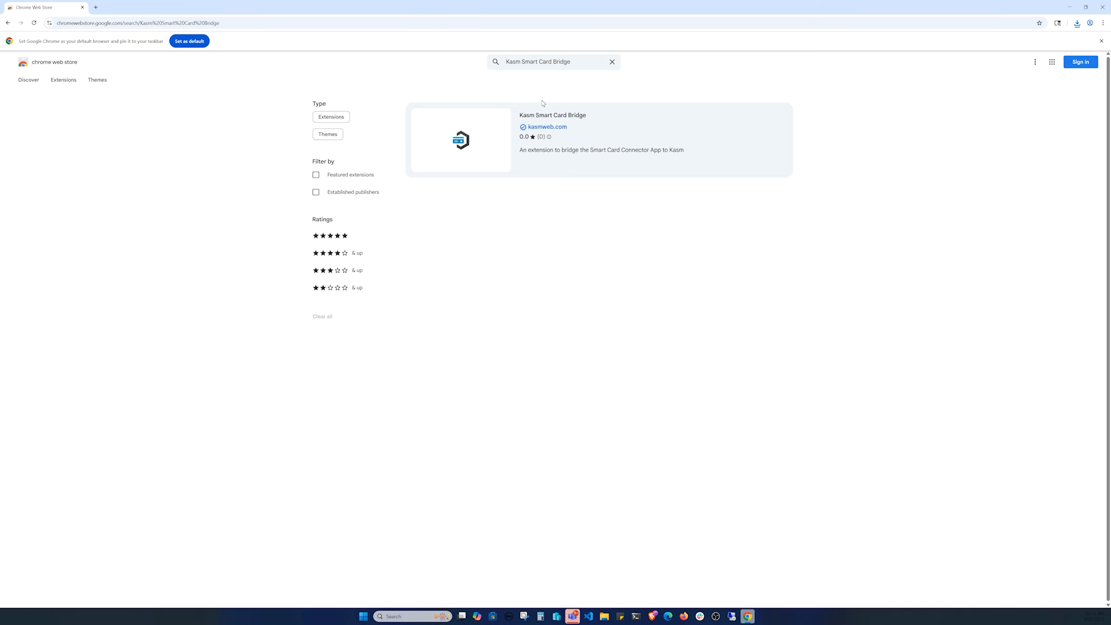
pyautogui.click(616, 144)
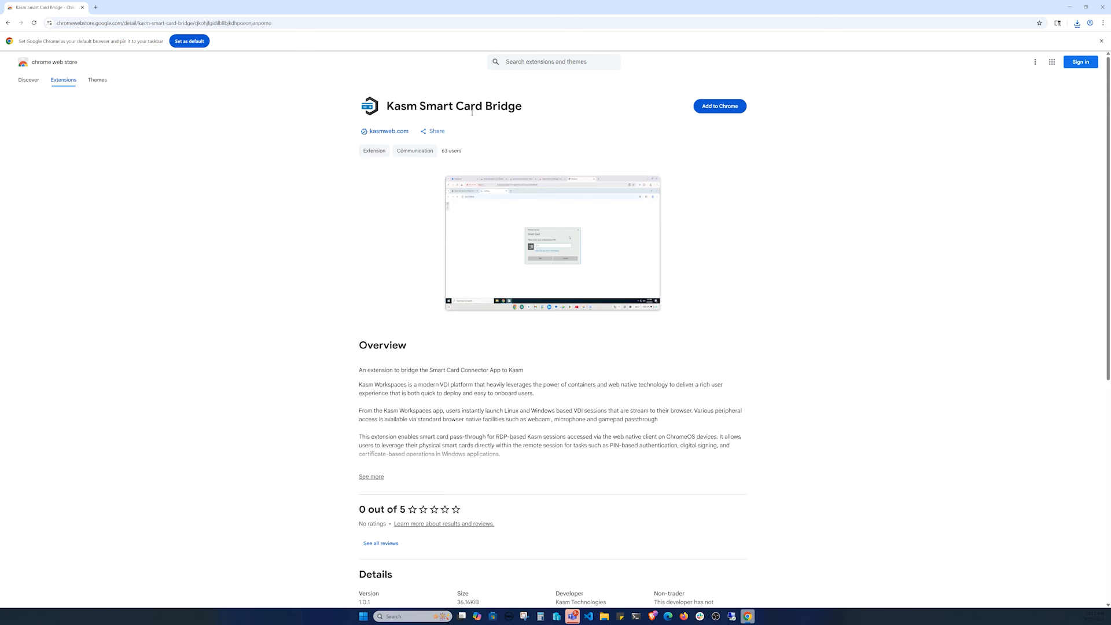
pyautogui.click(732, 107)
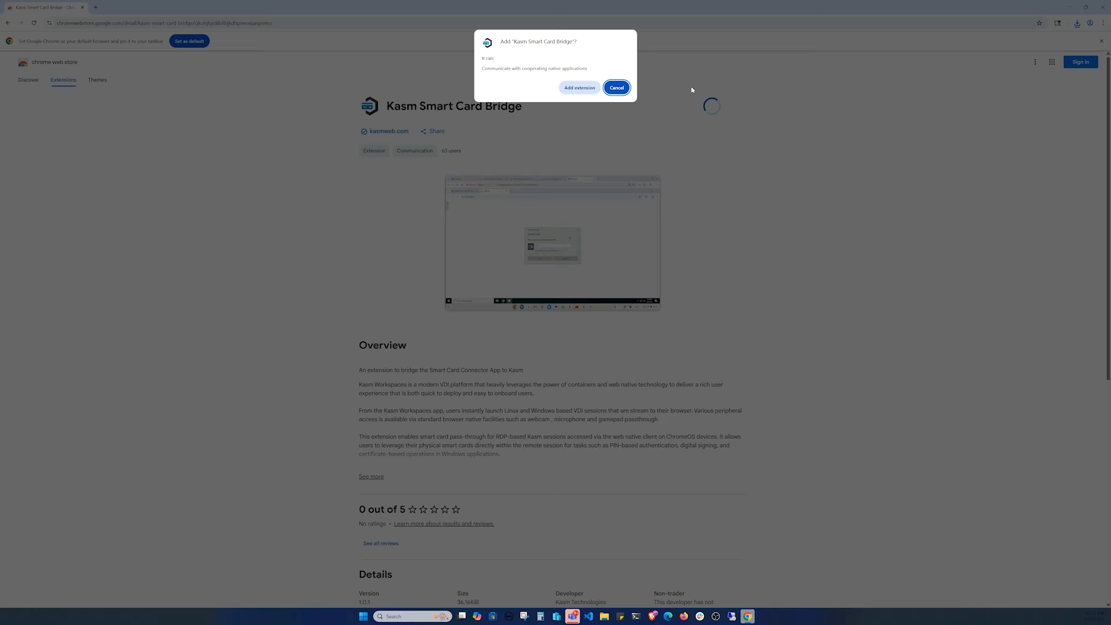
pyautogui.click(579, 88)
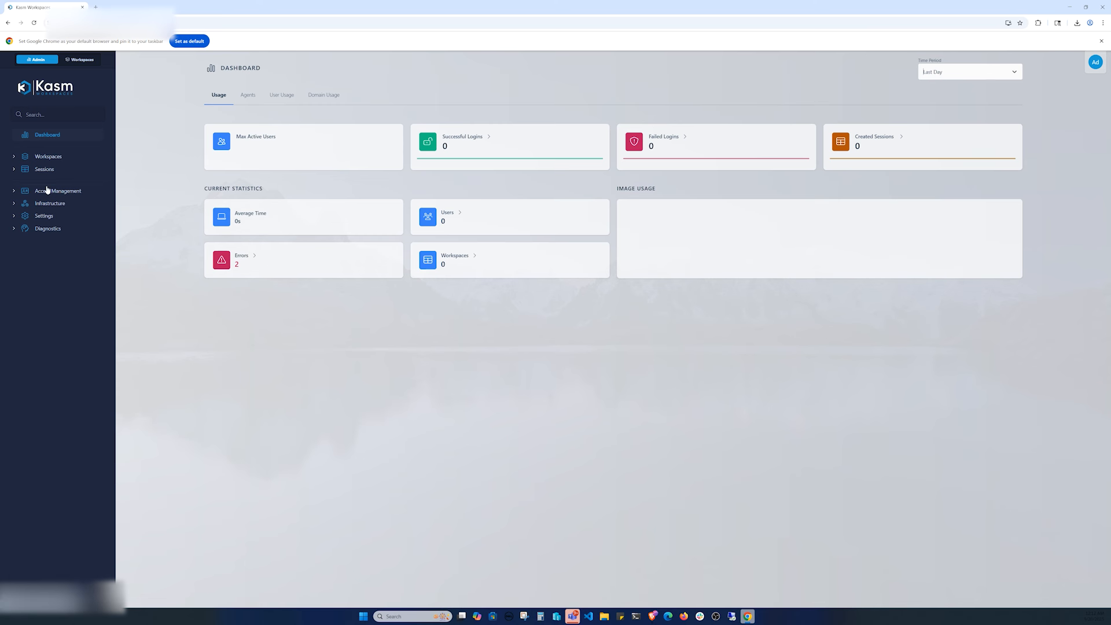
# Step: Set allow_kasm_smart_card_passthrough to True for All Users, then start the Ubuntu Jammy workspace
pyautogui.click(49, 193)
pyautogui.click(58, 215)
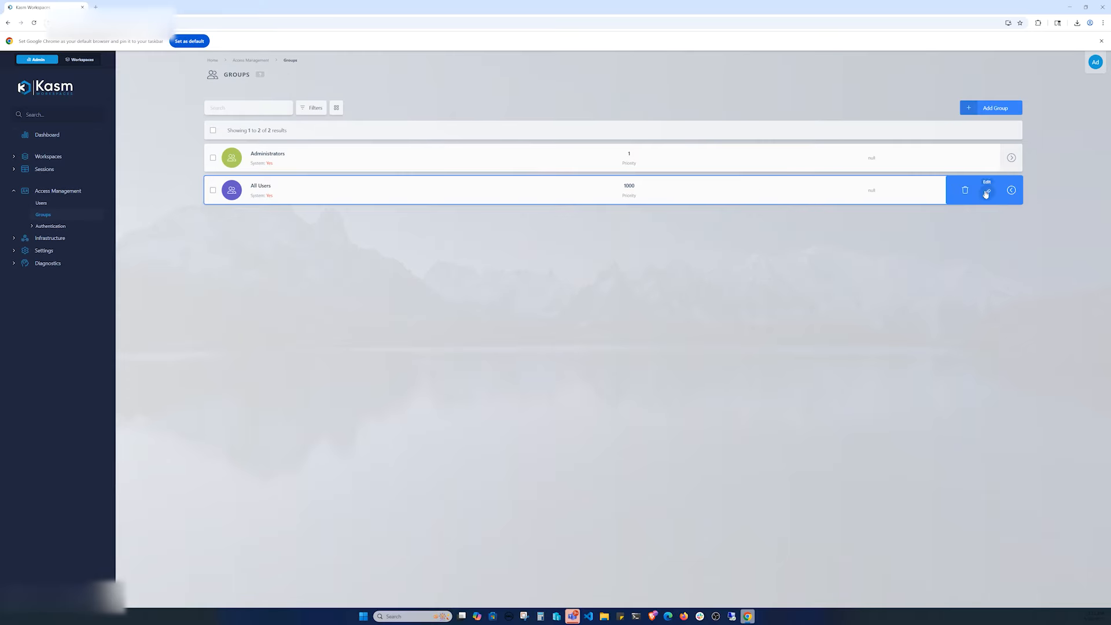
pyautogui.click(986, 190)
pyautogui.click(316, 102)
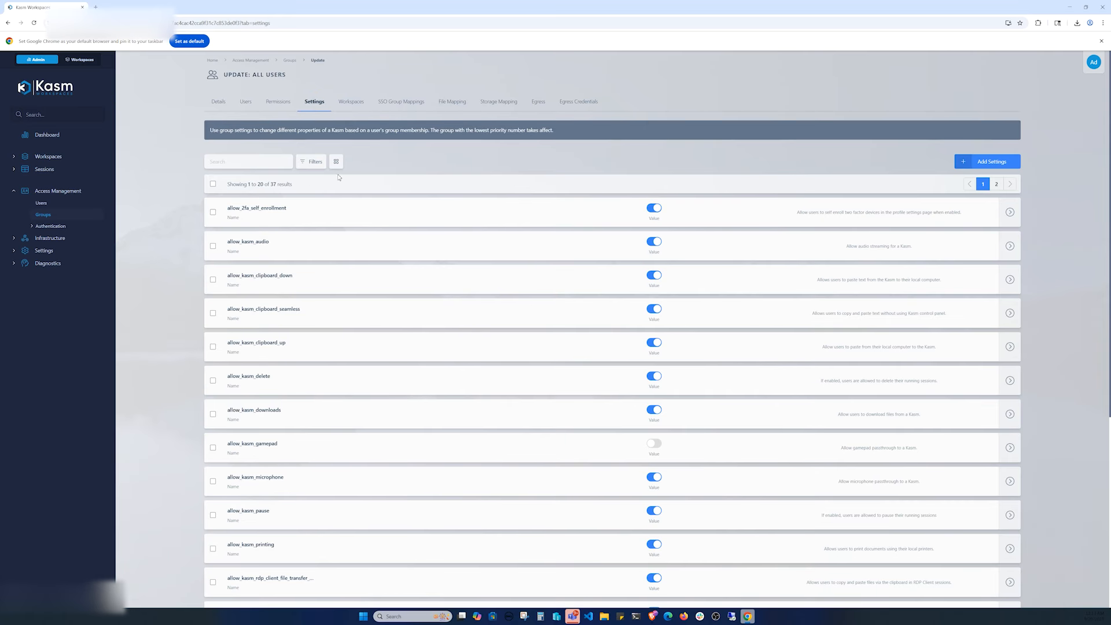
pyautogui.click(1004, 160)
pyautogui.write('smart')
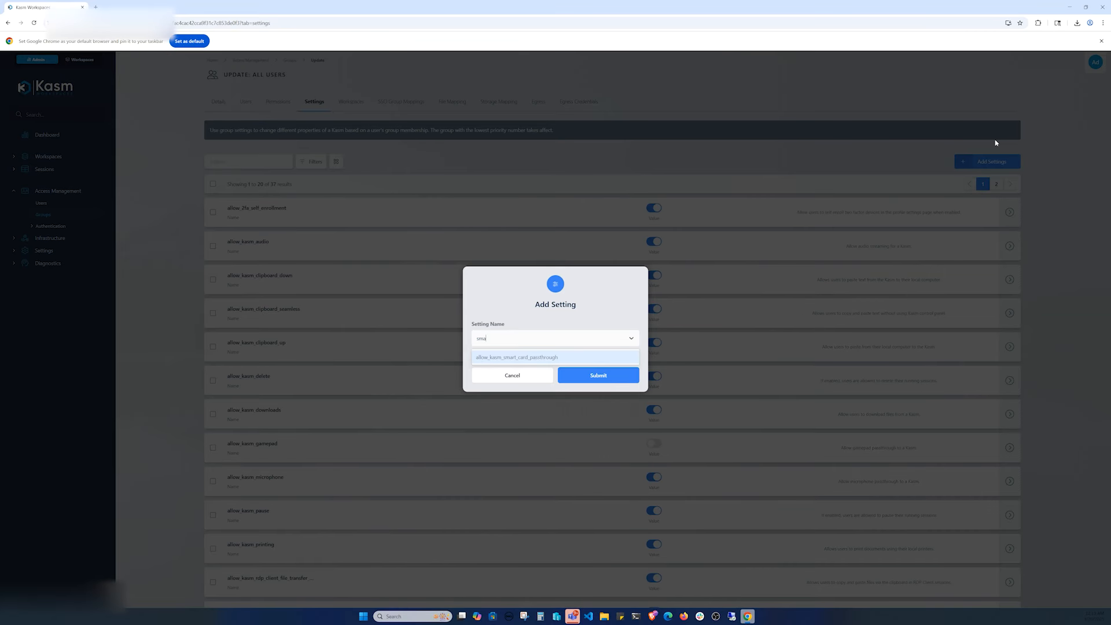
pyautogui.click(570, 357)
pyautogui.click(486, 372)
pyautogui.click(606, 398)
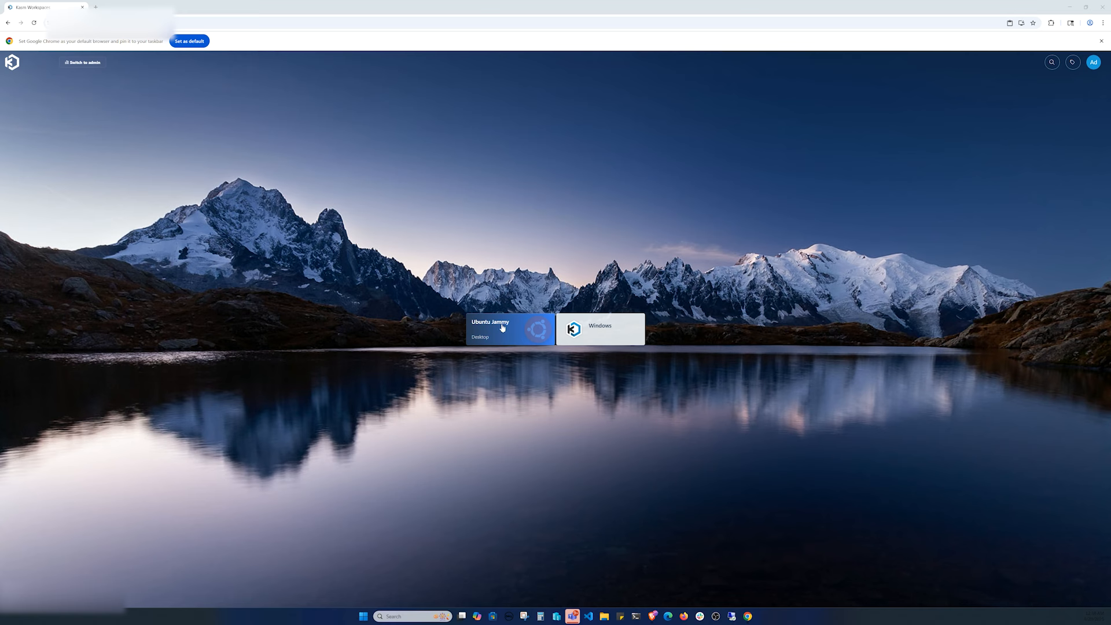
pyautogui.click(509, 327)
pyautogui.click(556, 370)
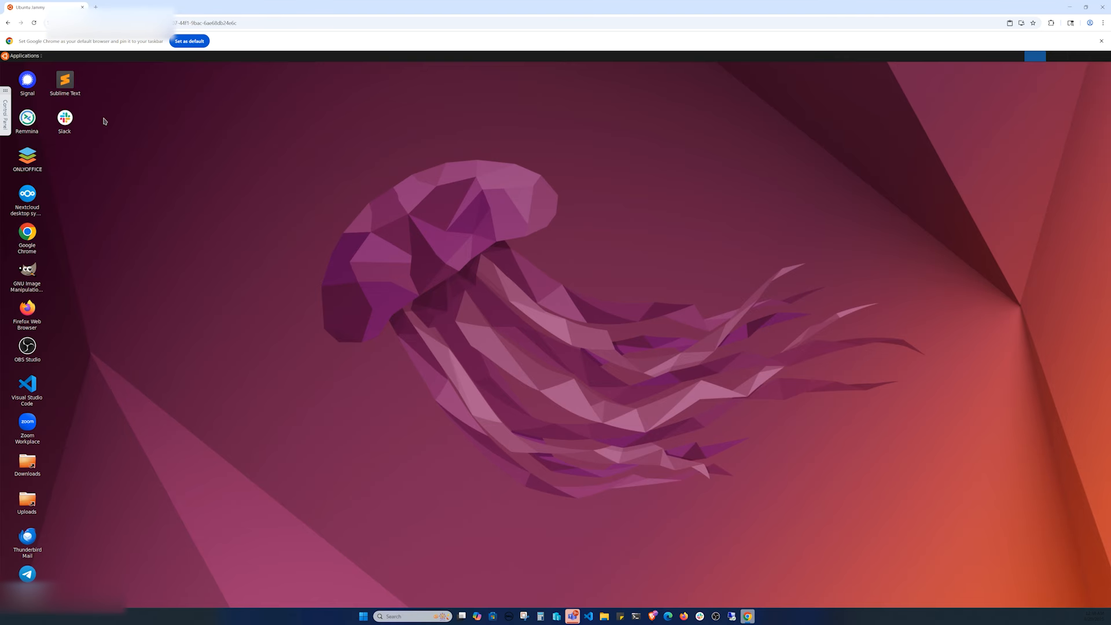
# Step: Check smart card status in the session control panel, then pass the Taglio PIVKey certificate test
pyautogui.click(6, 111)
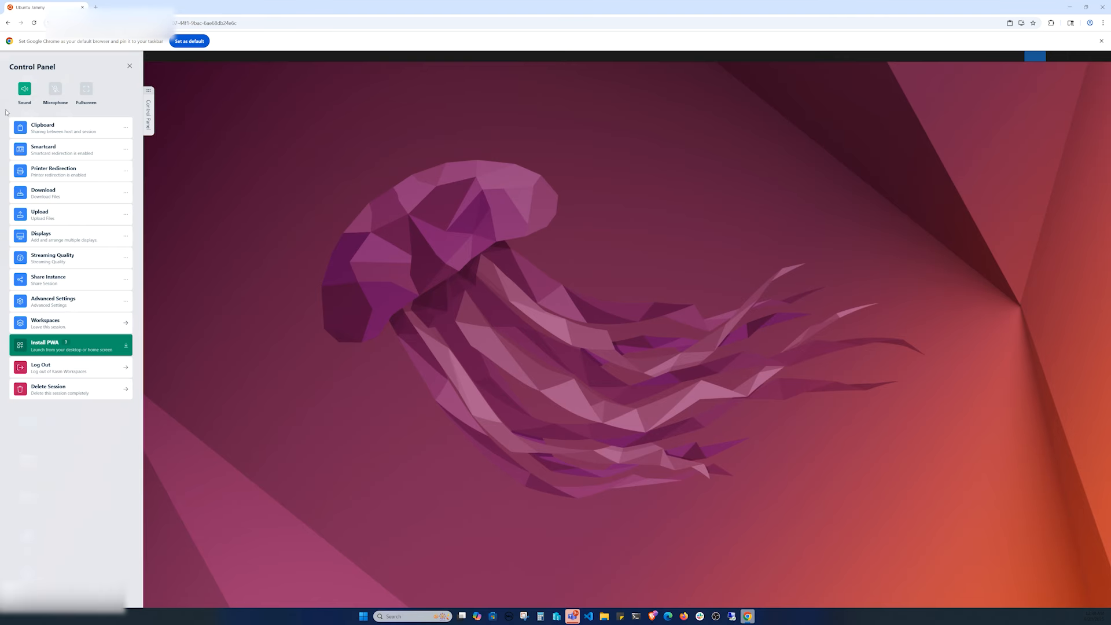
pyautogui.click(68, 154)
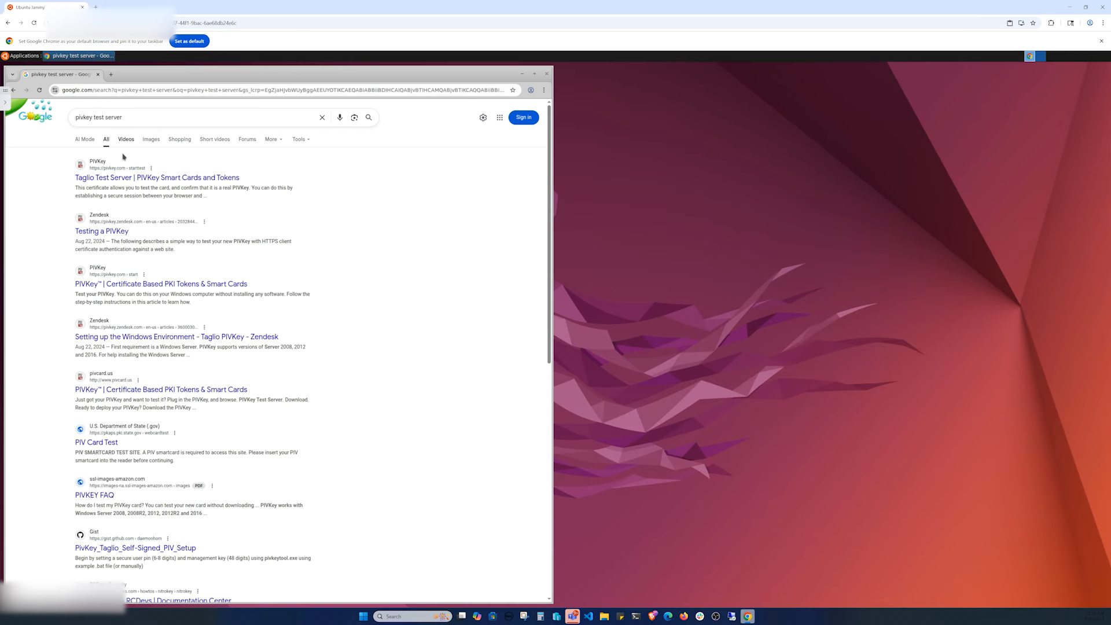
pyautogui.click(145, 178)
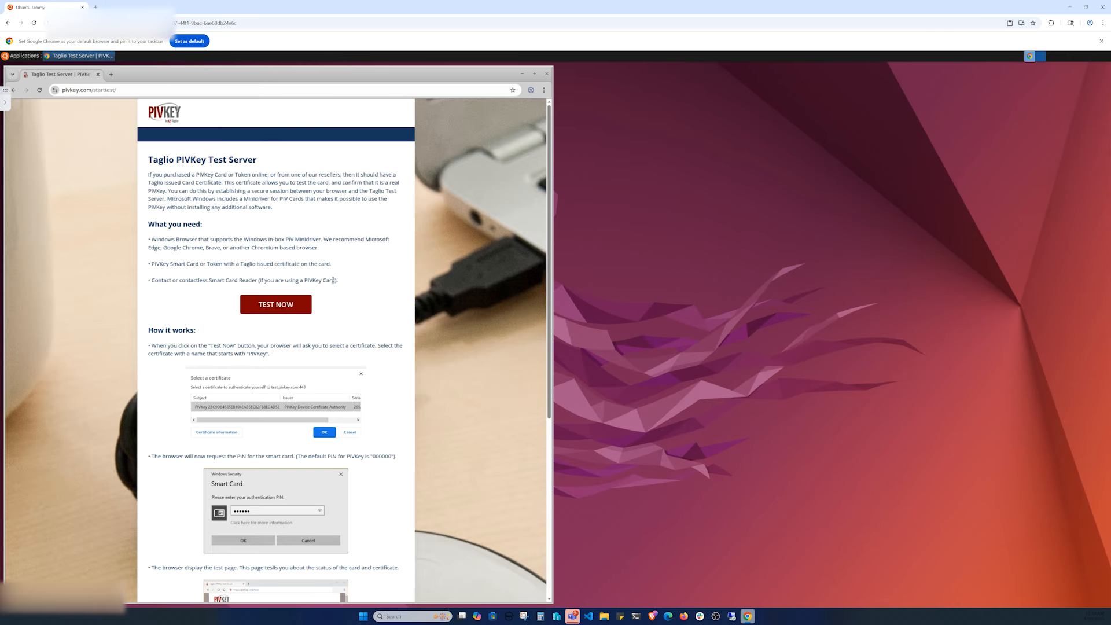
pyautogui.click(276, 303)
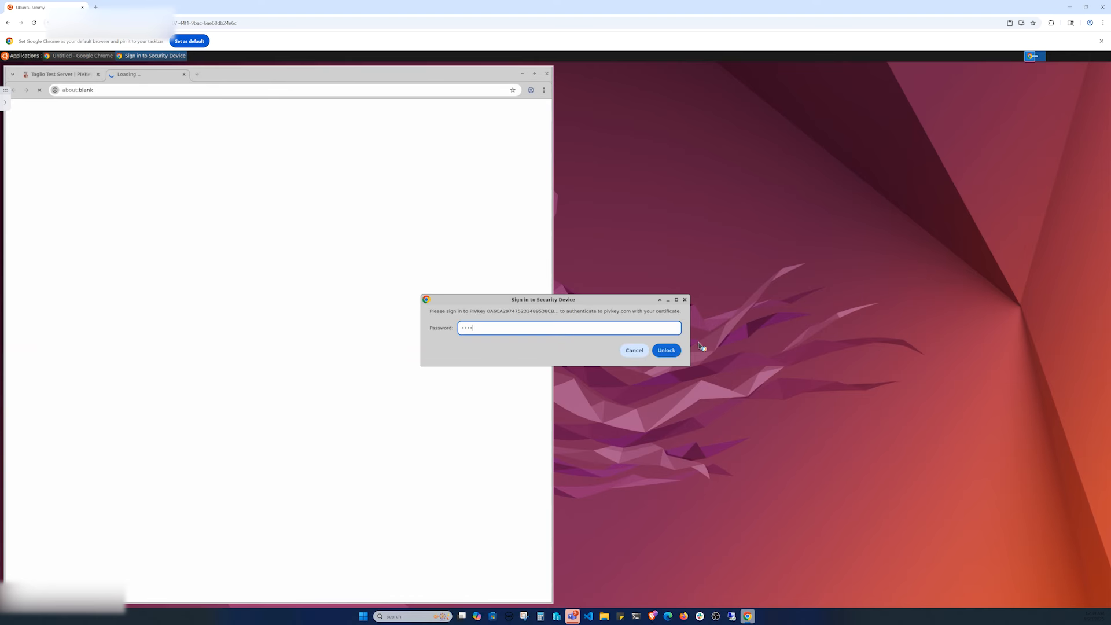
pyautogui.click(667, 350)
pyautogui.click(296, 143)
pyautogui.click(353, 197)
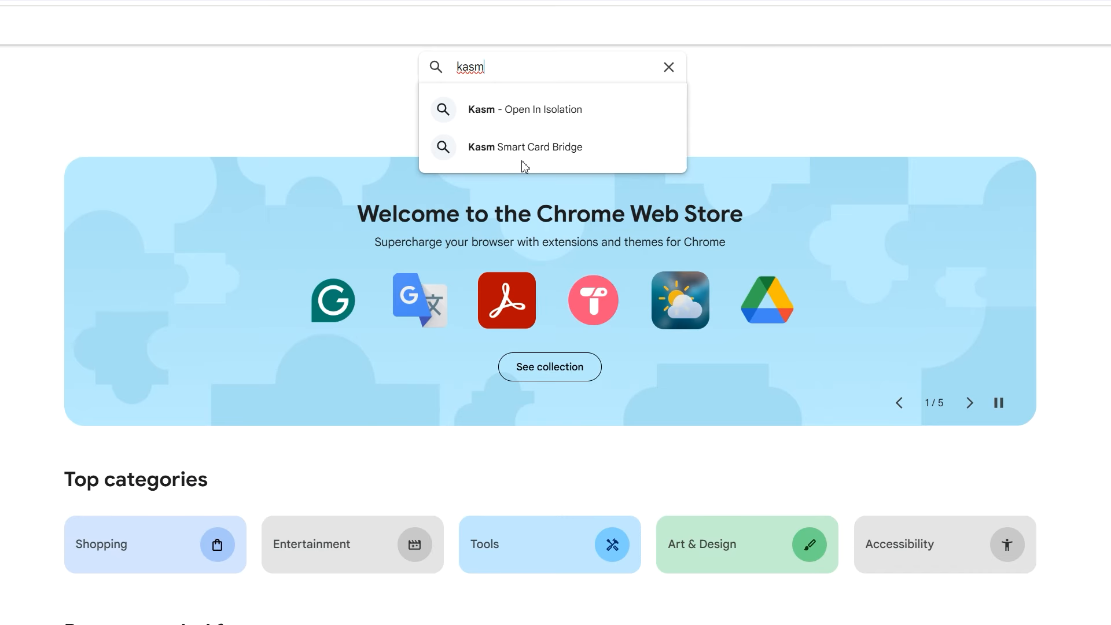
# Step: Install the Kasm Smart Card Bridge extension from the Chrome Web Store
pyautogui.click(528, 147)
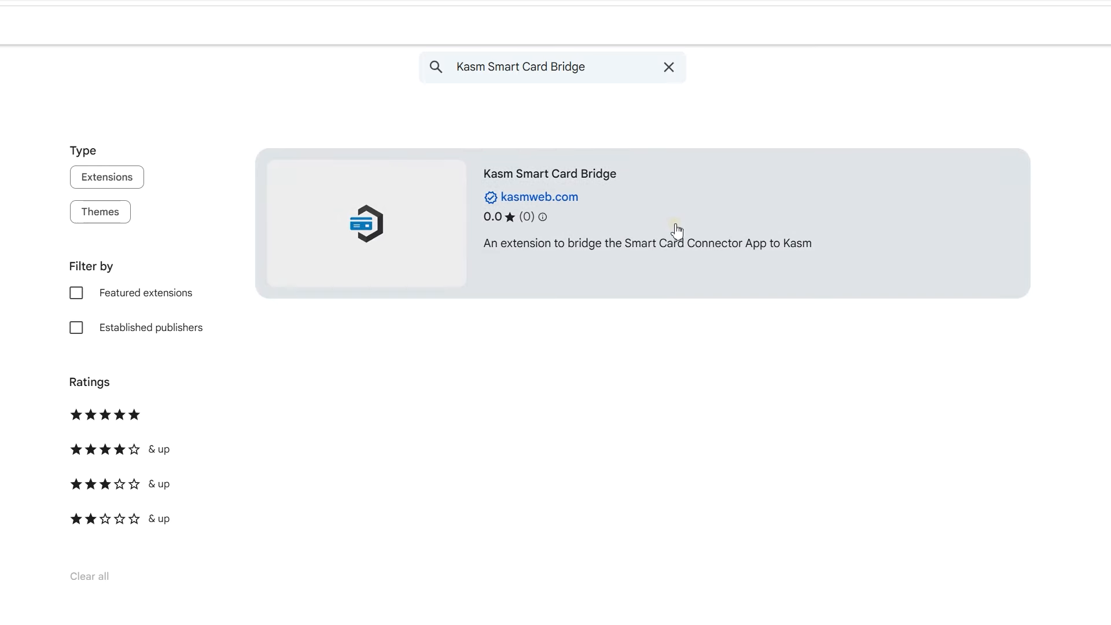
pyautogui.click(672, 231)
pyautogui.click(909, 154)
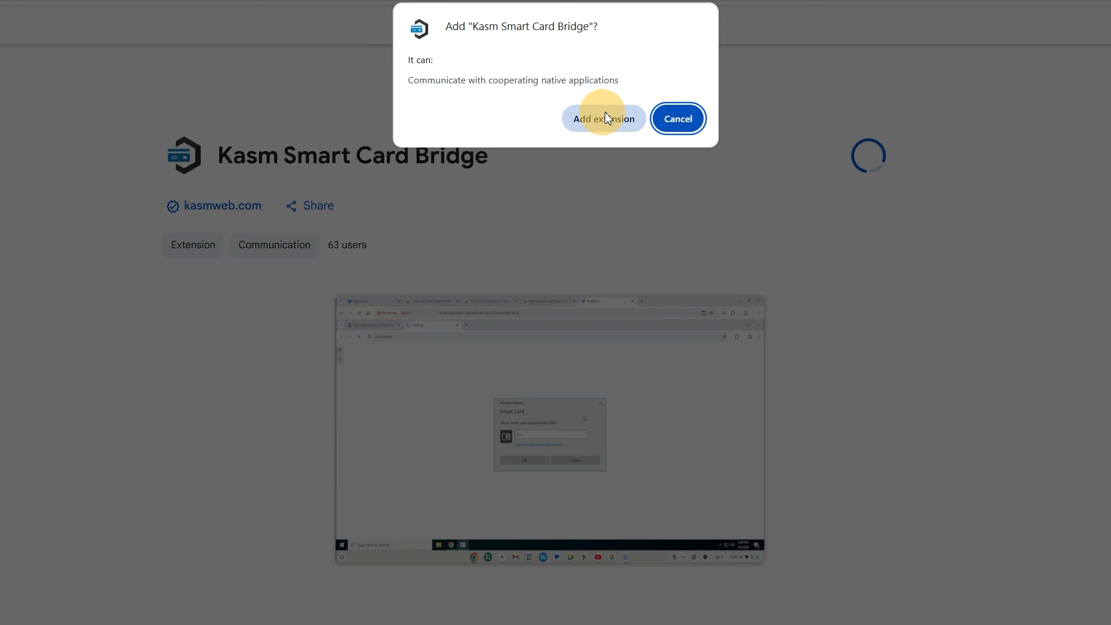
pyautogui.click(606, 115)
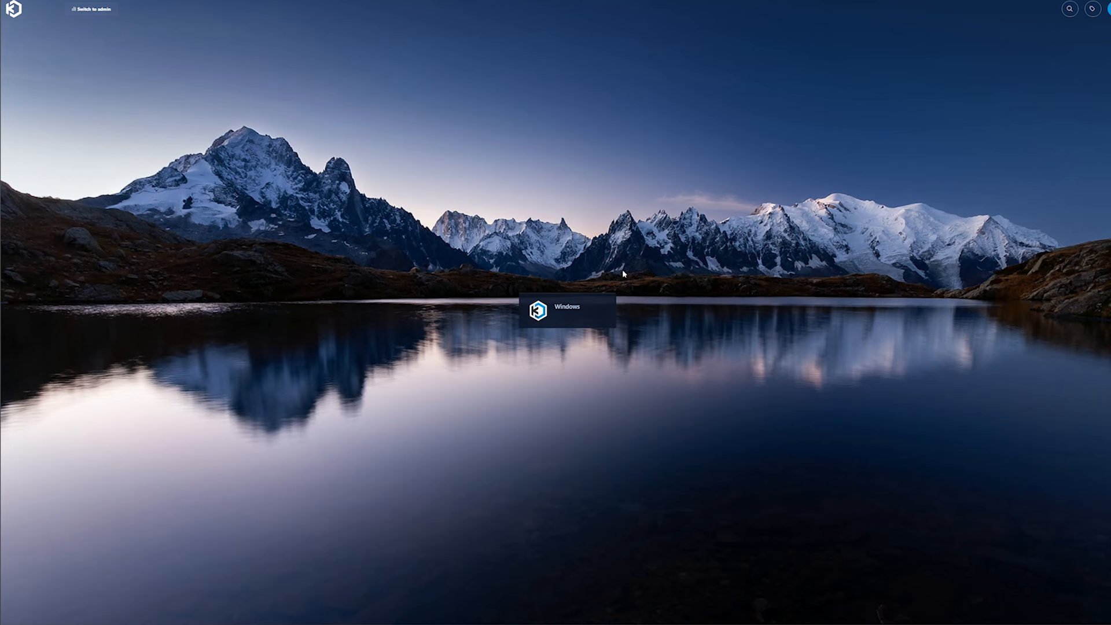
# Step: Launch the Windows workspace and show its smart card reader and card status
pyautogui.click(563, 310)
pyautogui.click(565, 370)
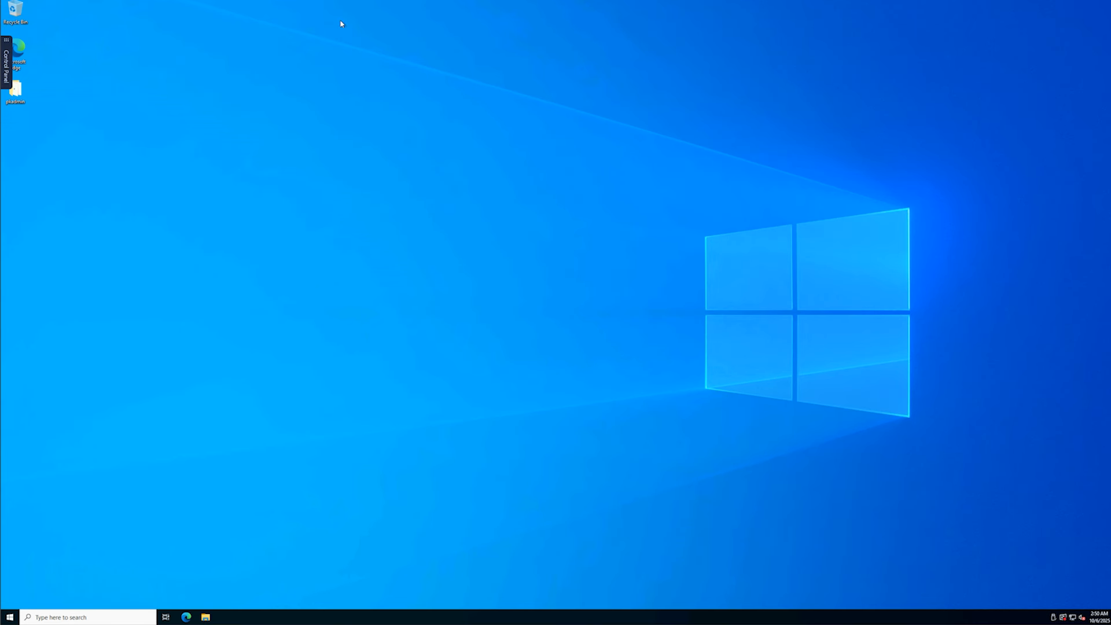
pyautogui.click(6, 64)
pyautogui.click(75, 104)
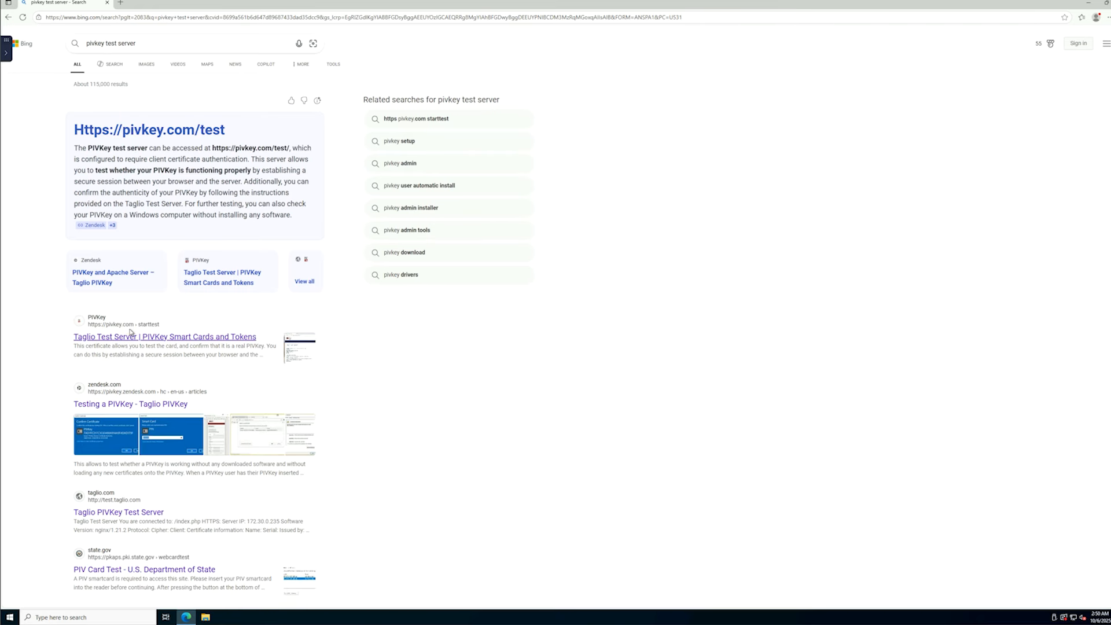
# Step: Run the Taglio PIVKey test, selecting the PIVKey certificate and entering the smart card PIN
pyautogui.click(130, 333)
pyautogui.click(562, 253)
pyautogui.click(586, 102)
pyautogui.click(606, 151)
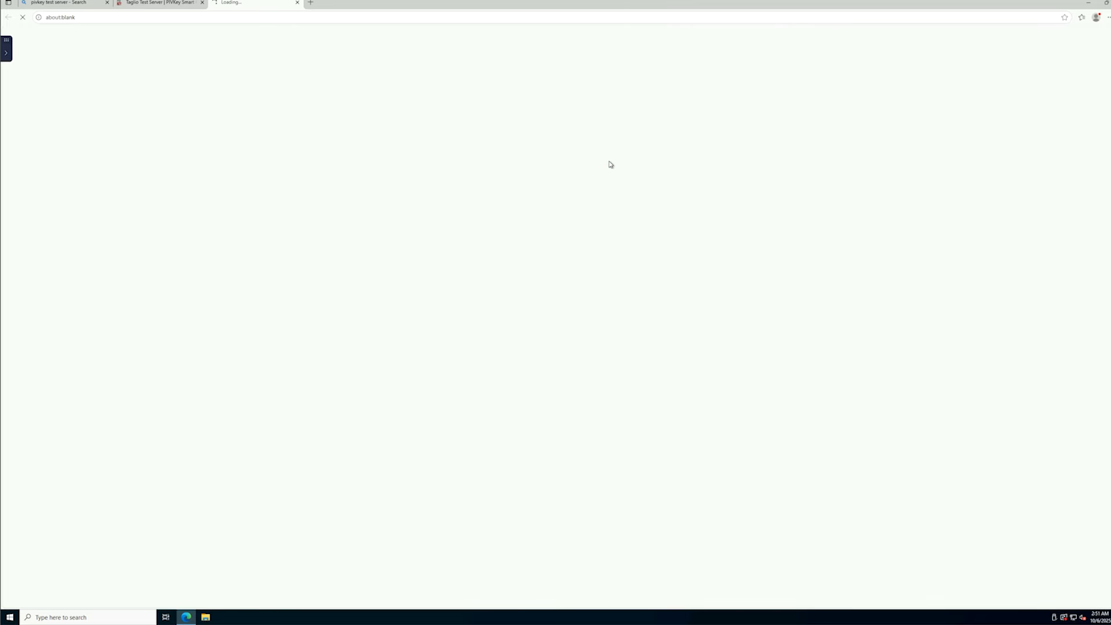
pyautogui.write('••••••')
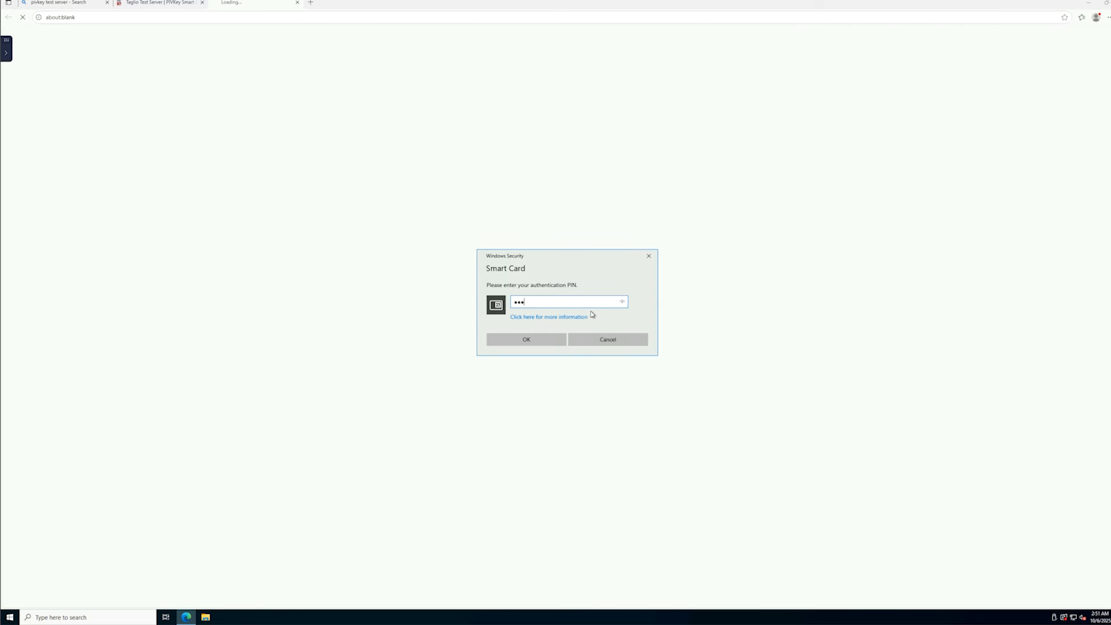
pyautogui.press('Return')
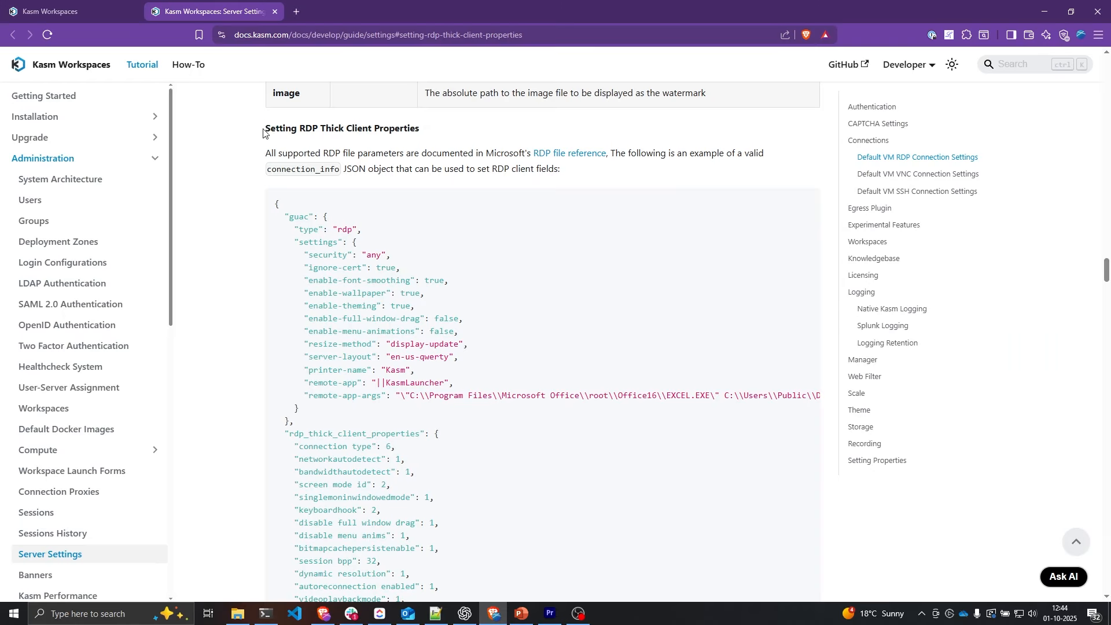
# Step: Open Microsoft's Supported RDP properties page in a new tab alongside the Kasm RDP settings docs
pyautogui.moveTo(265, 127); pyautogui.dragTo(428, 133)
pyautogui.click(502, 135)
pyautogui.rightClick(556, 153)
pyautogui.click(579, 157)
pyautogui.click(337, 13)
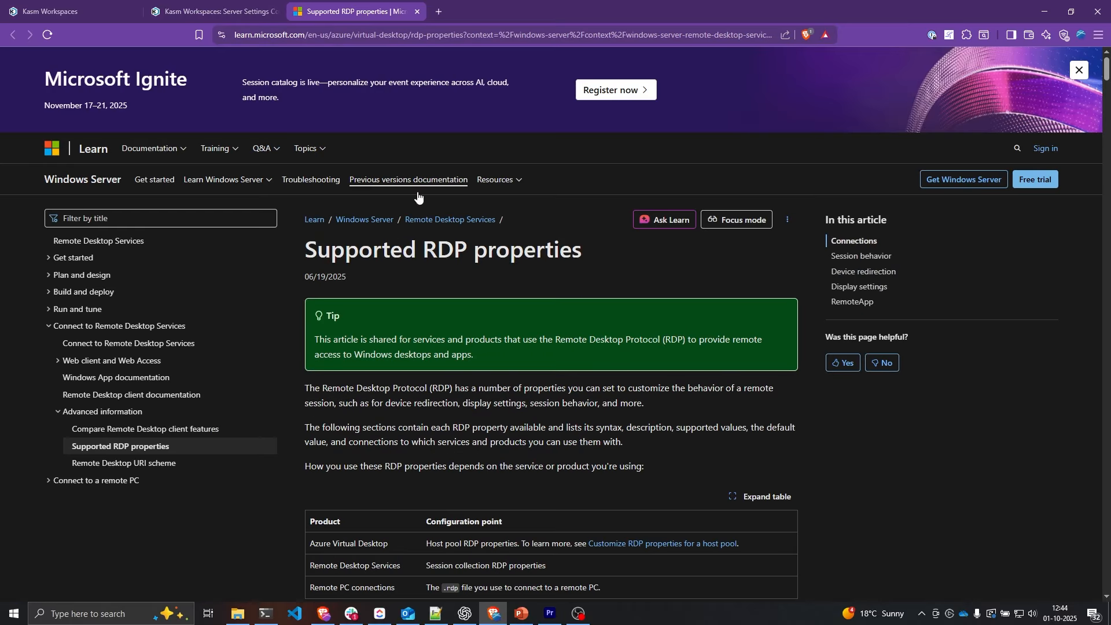
pyautogui.scroll(-1, 431, 300)
pyautogui.scroll(-12, 431, 299)
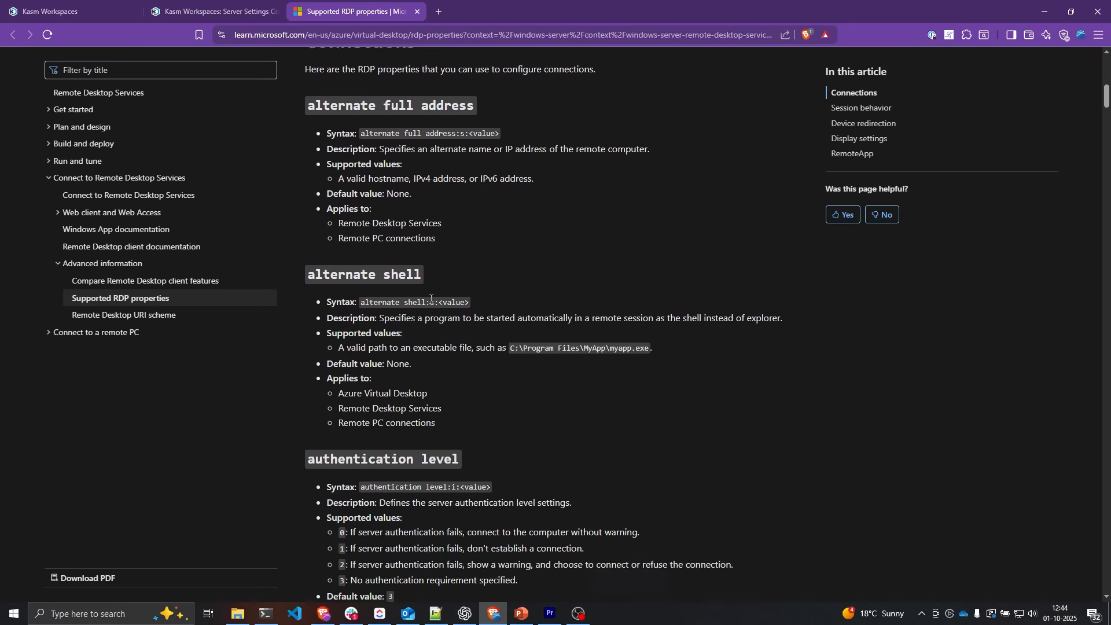
pyautogui.hotkey('ctrl', 'shift', 'Tab')
pyautogui.moveTo(267, 140); pyautogui.dragTo(422, 142)
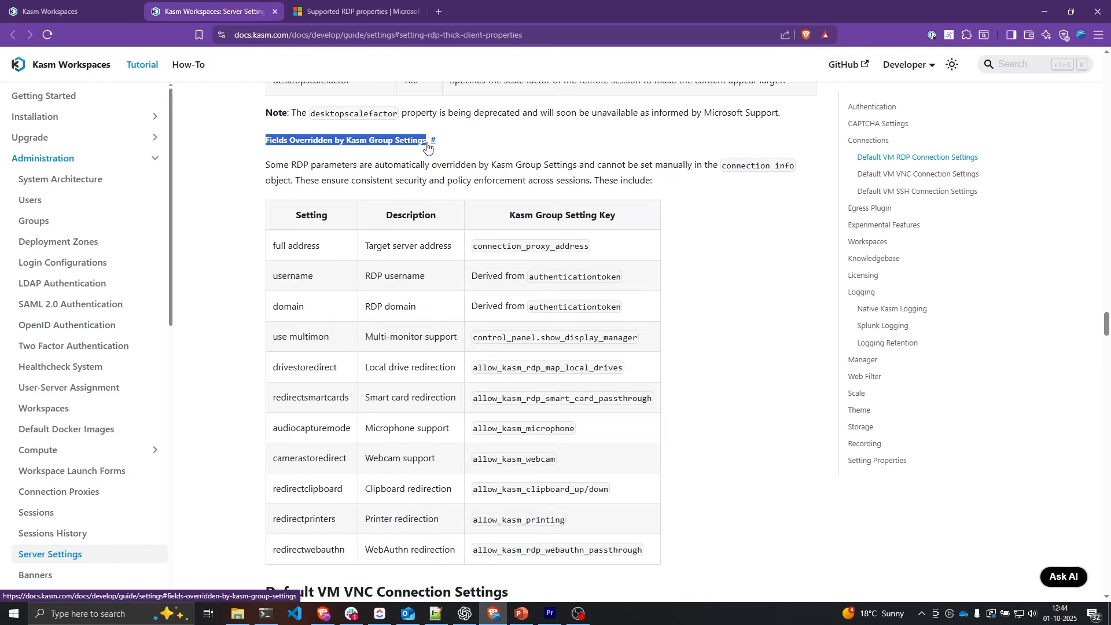
pyautogui.click(237, 175)
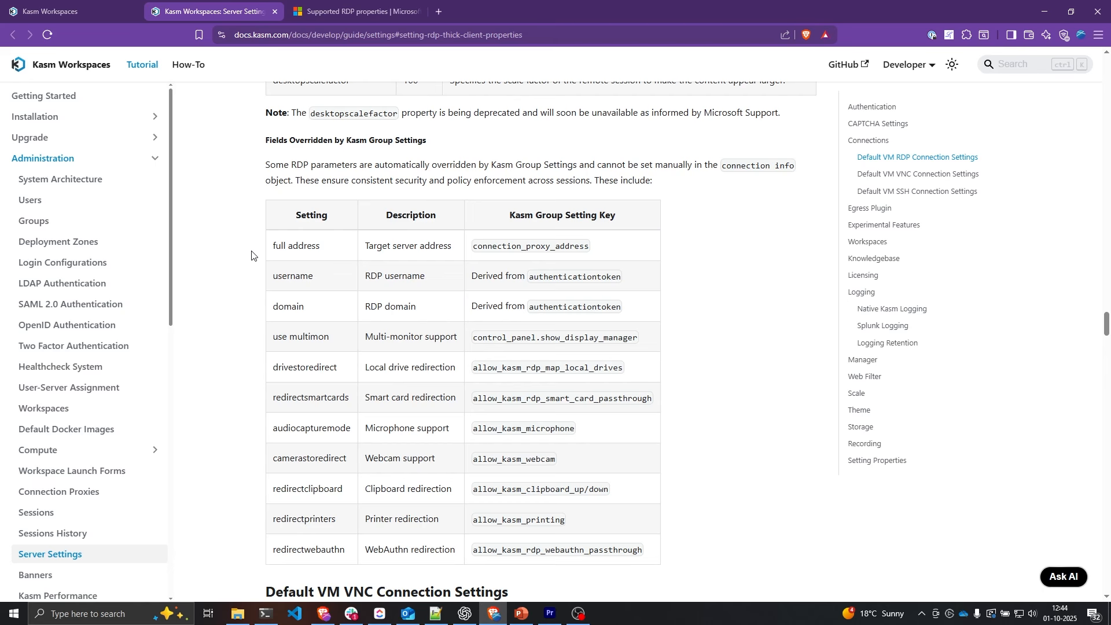
# Step: Review the keyboardhook property description and the meanings of its values 2 and 0
pyautogui.hotkey('ctrl', 'Tab')
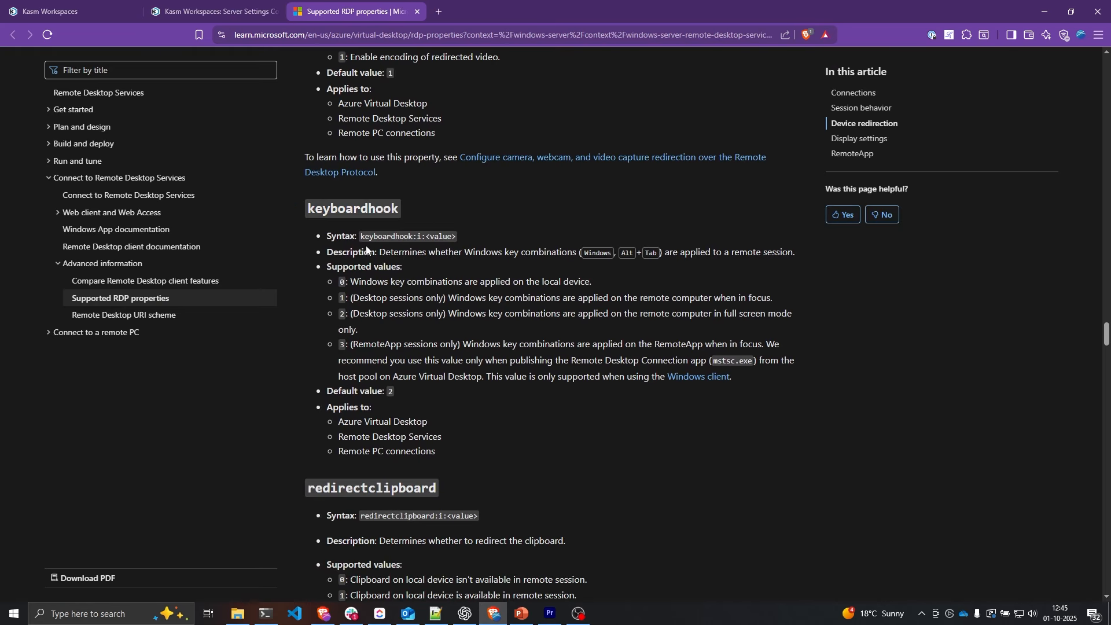
pyautogui.moveTo(381, 252); pyautogui.dragTo(772, 254)
pyautogui.click(830, 258)
pyautogui.moveTo(337, 313); pyautogui.dragTo(365, 328)
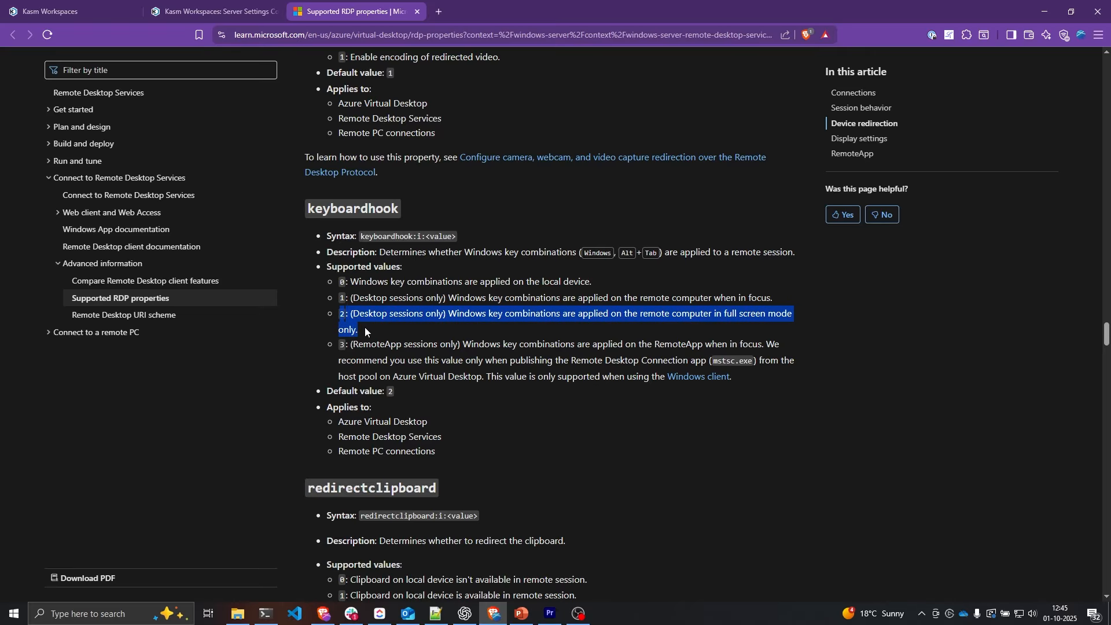
pyautogui.click(446, 339)
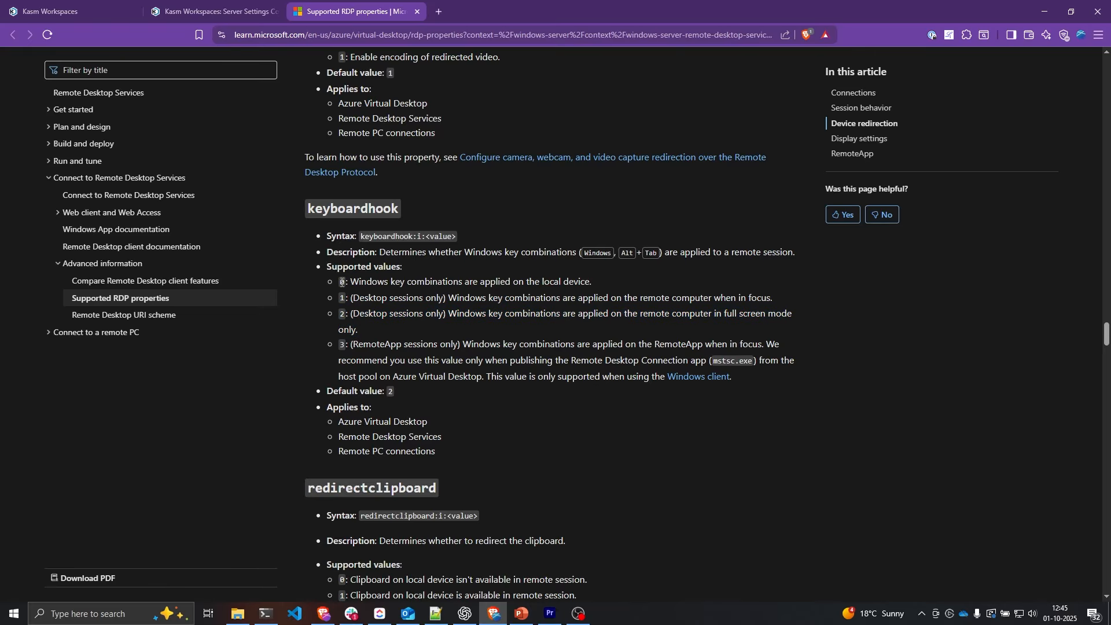
pyautogui.moveTo(340, 283); pyautogui.dragTo(593, 288)
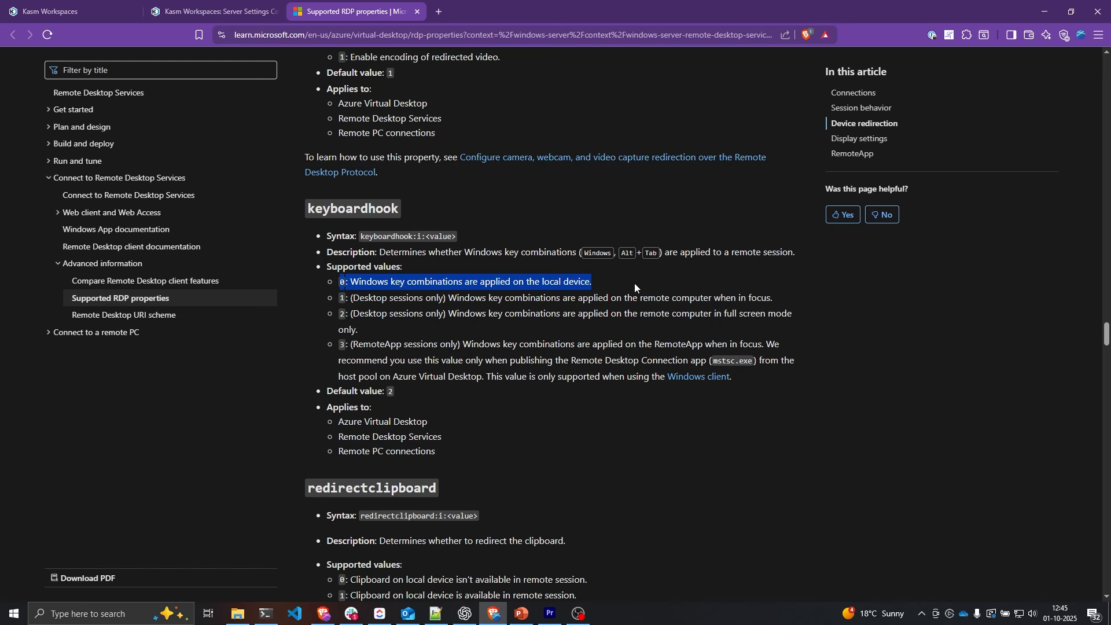
pyautogui.hotkey('ctrl', '1')
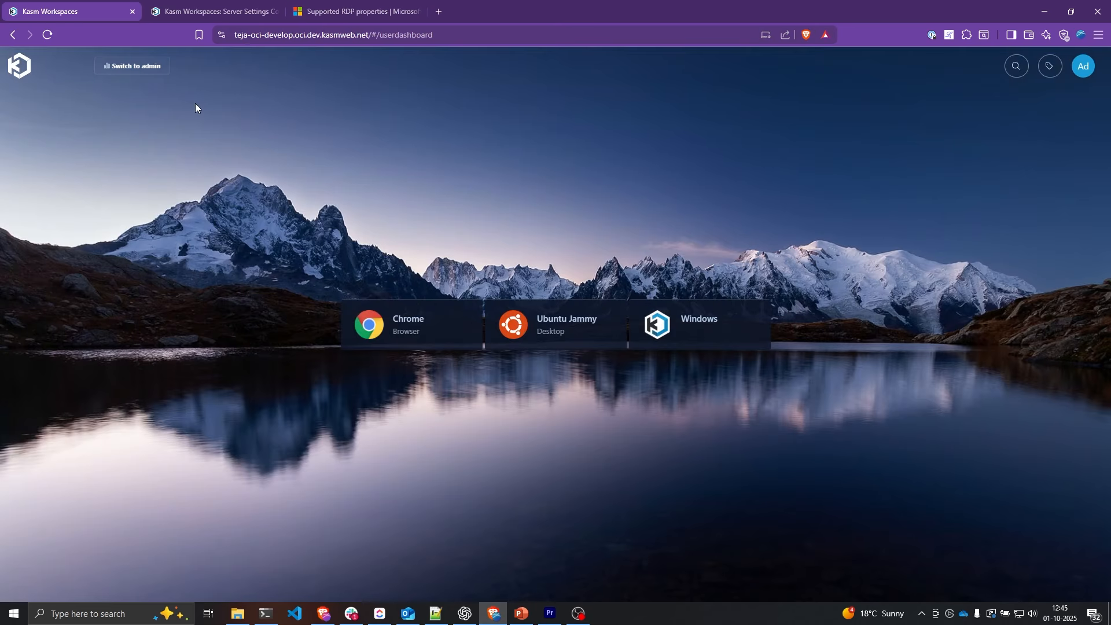
# Step: Open the enrolled server for editing under Admin > Infrastructure > Servers
pyautogui.click(144, 67)
pyautogui.click(103, 297)
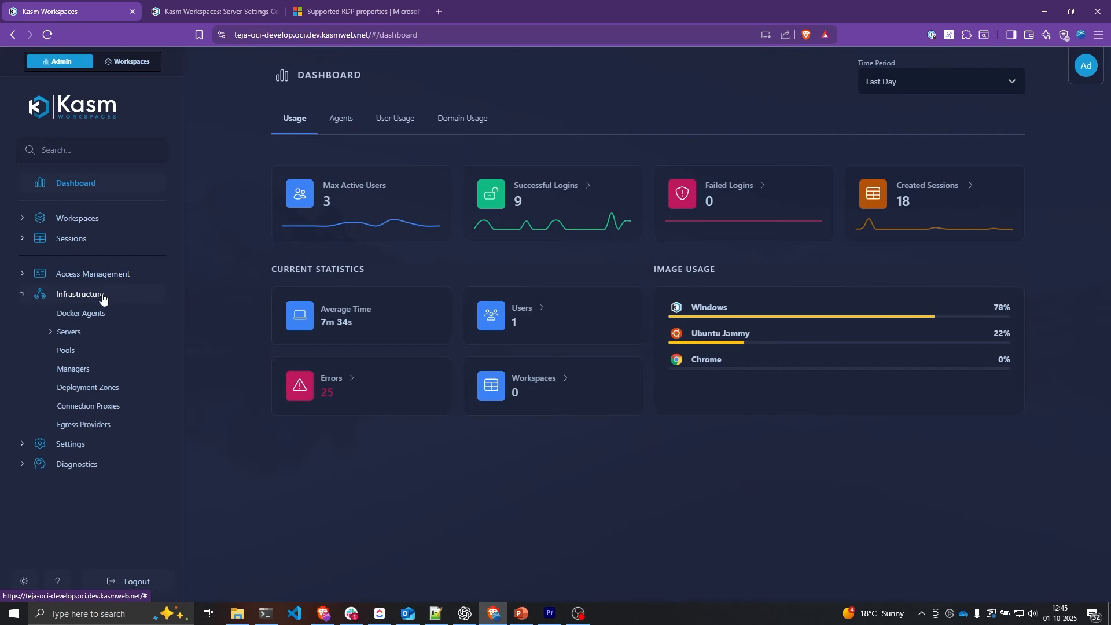
pyautogui.click(104, 332)
pyautogui.click(109, 353)
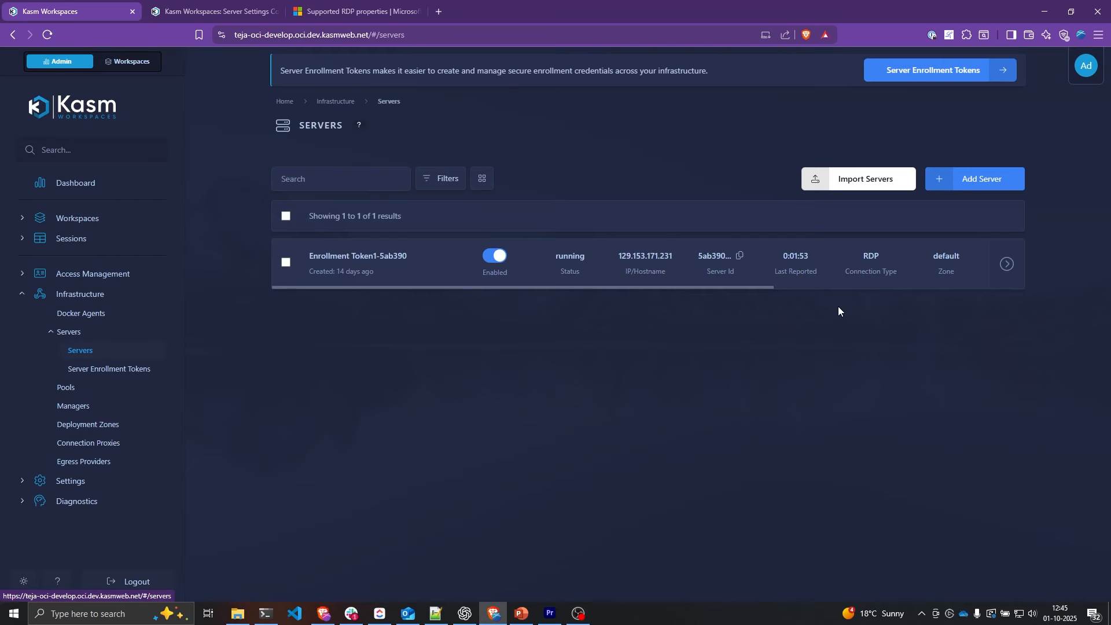
pyautogui.click(1008, 265)
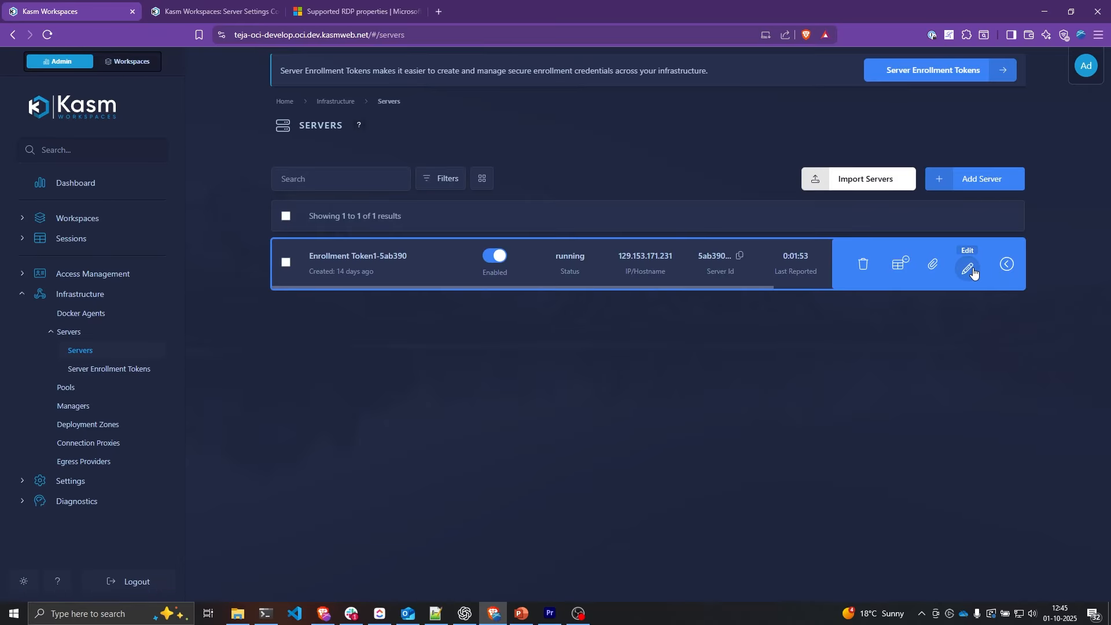
pyautogui.click(973, 270)
# Step: Set Connection Info to rdp_thick_client_properties with keyboardhook 0 and save the server
pyautogui.scroll(-5, 971, 270)
pyautogui.scroll(-5, 971, 269)
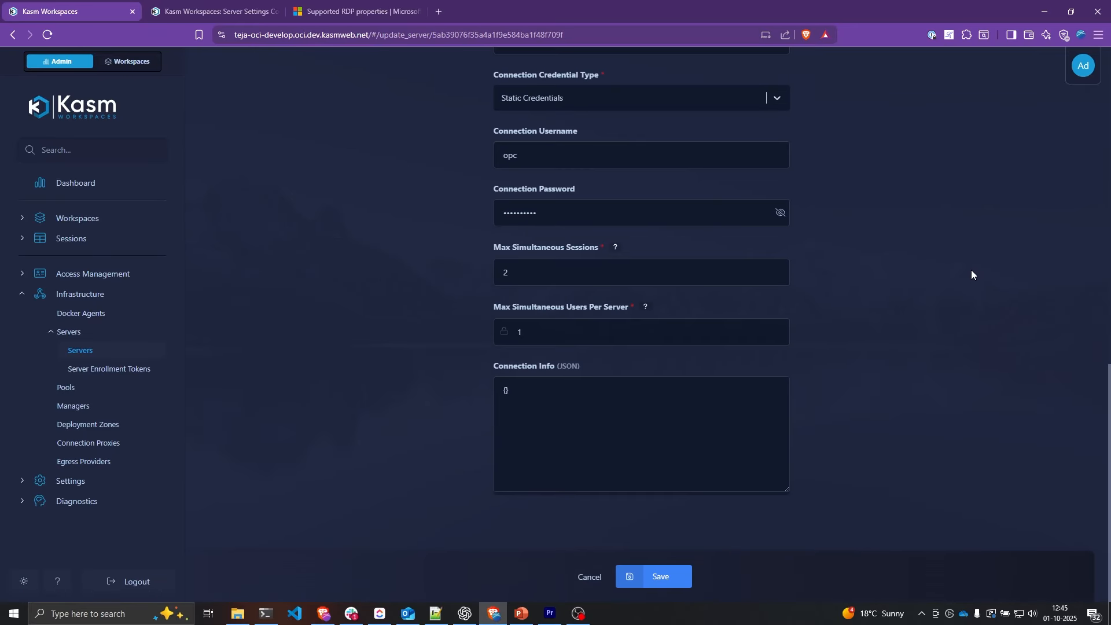
pyautogui.click(662, 402)
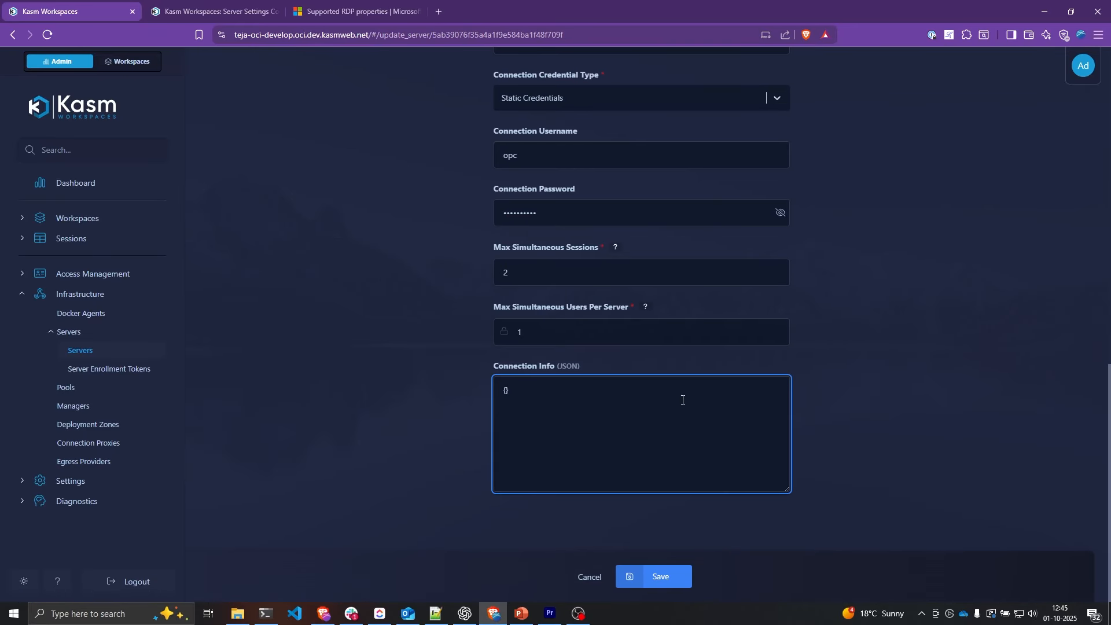
pyautogui.press('Return')
pyautogui.press('Return')
pyautogui.write('"rdp_thick_client_properties":{}')
pyautogui.write('"keyboardhook": 0')
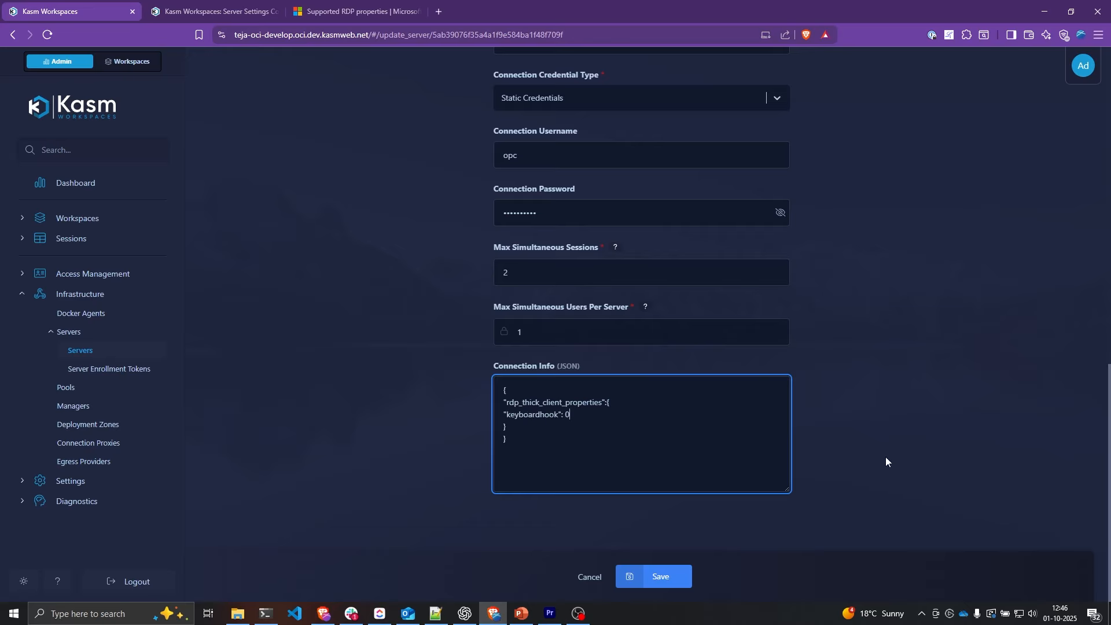
pyautogui.click(672, 577)
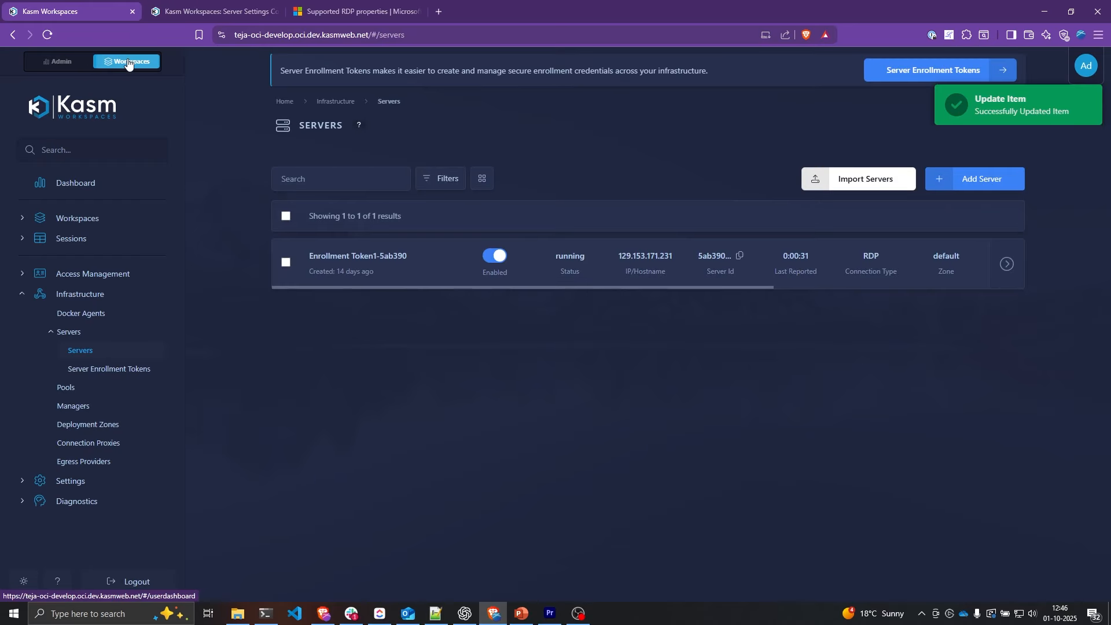
# Step: Launch the Windows workspace via RDP Client and confirm the .rdp file contains keyboardhook:i:0
pyautogui.click(128, 62)
pyautogui.click(690, 321)
pyautogui.click(533, 334)
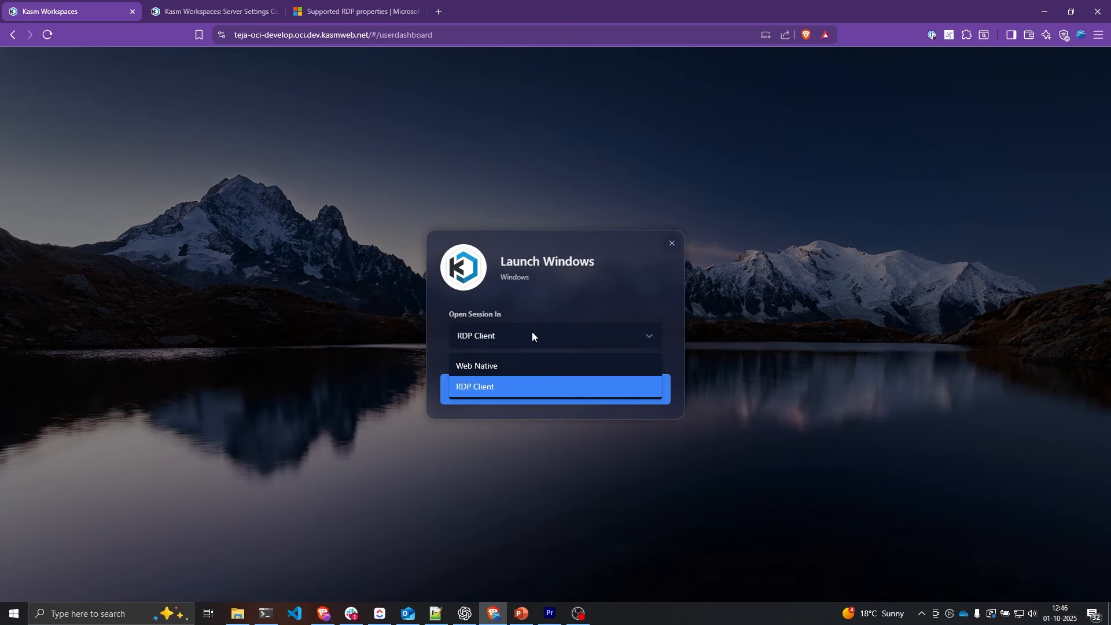
pyautogui.click(481, 390)
pyautogui.click(547, 392)
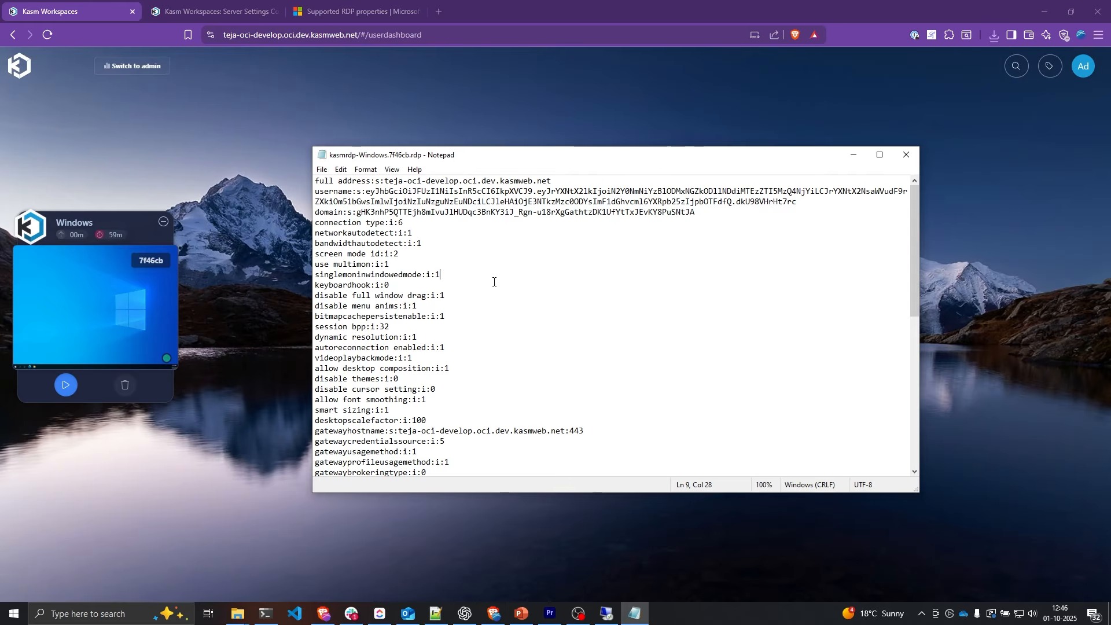
pyautogui.click(413, 285)
pyautogui.hotkey('shift', 'Home')
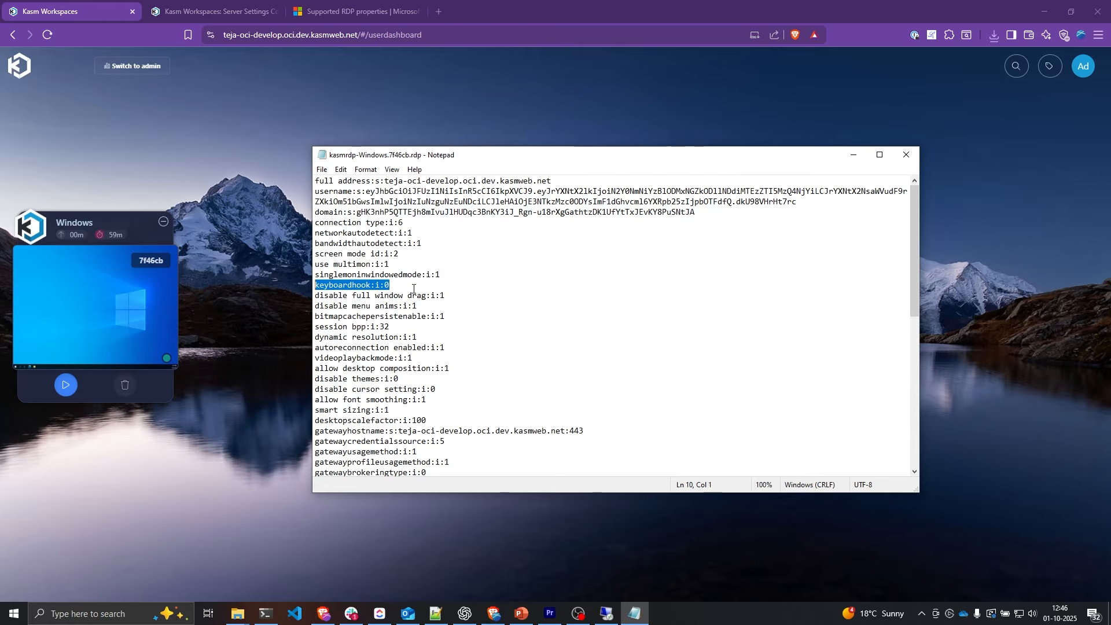
pyautogui.keyDown('ctrl'); pyautogui.scroll(3, 413, 288); pyautogui.keyUp('ctrl')
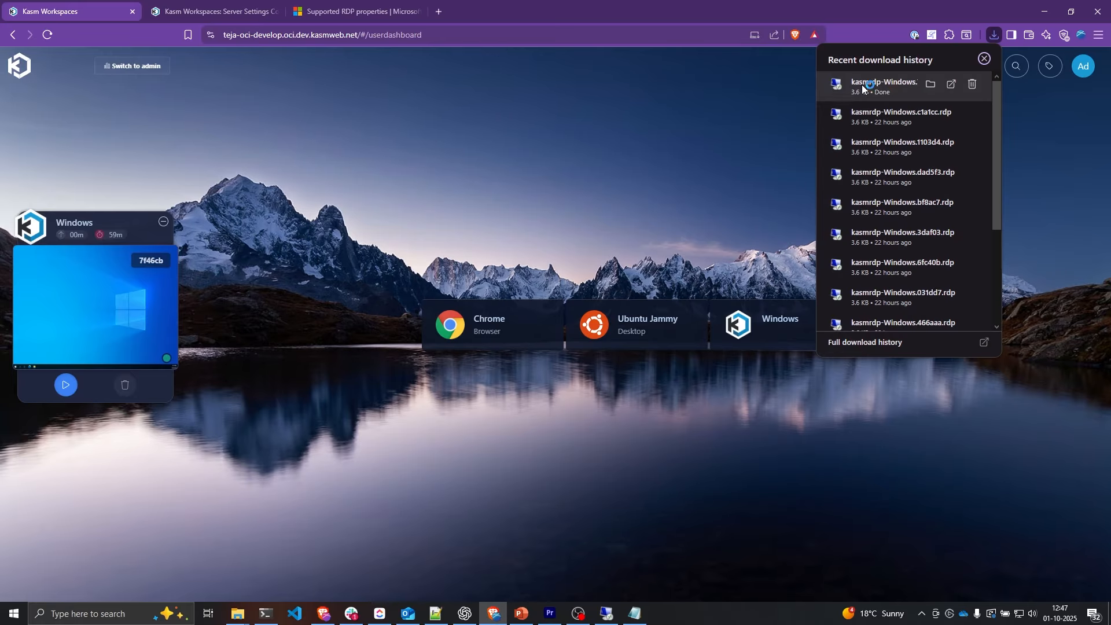
# Step: Connect to the remote Windows desktop and check Win+R opens the local Run dialog
pyautogui.click(894, 85)
pyautogui.click(640, 374)
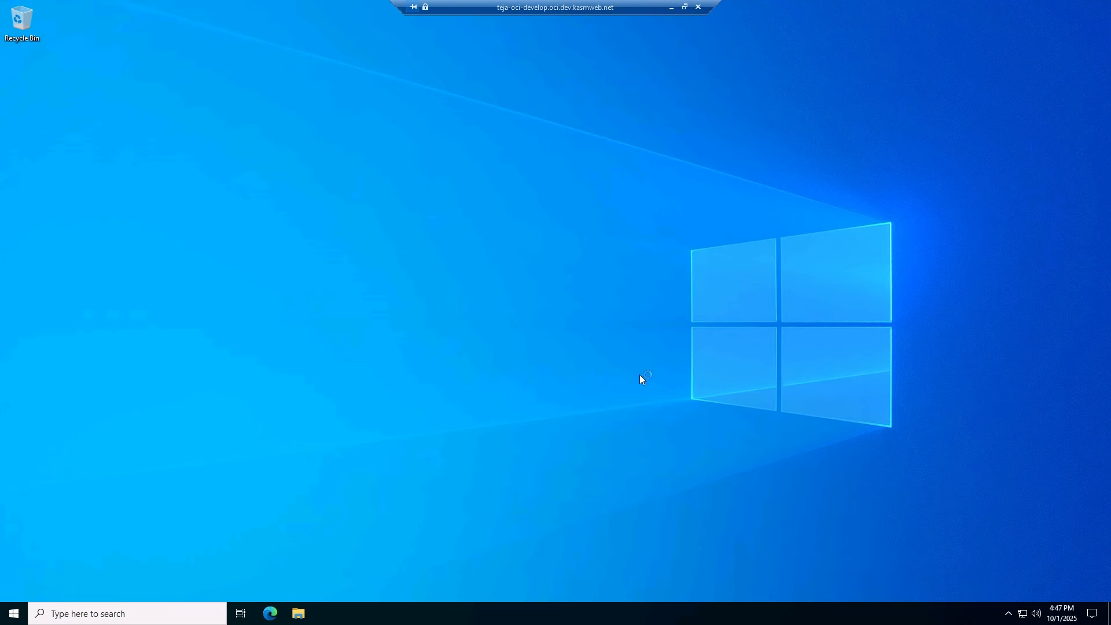
pyautogui.press('super+r')
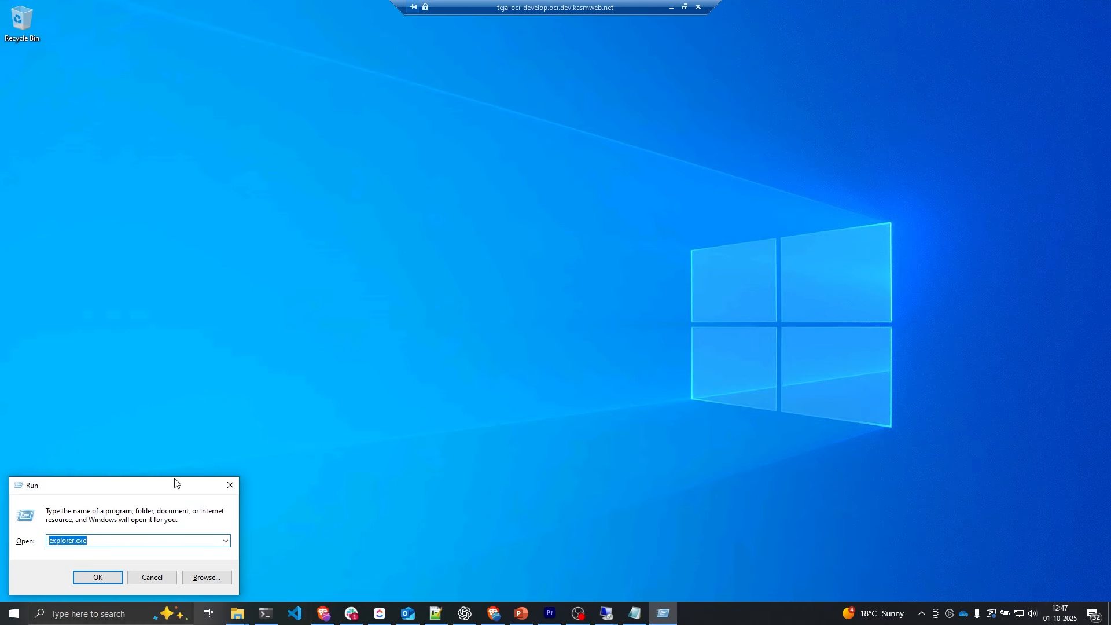
pyautogui.moveTo(160, 487); pyautogui.dragTo(406, 382)
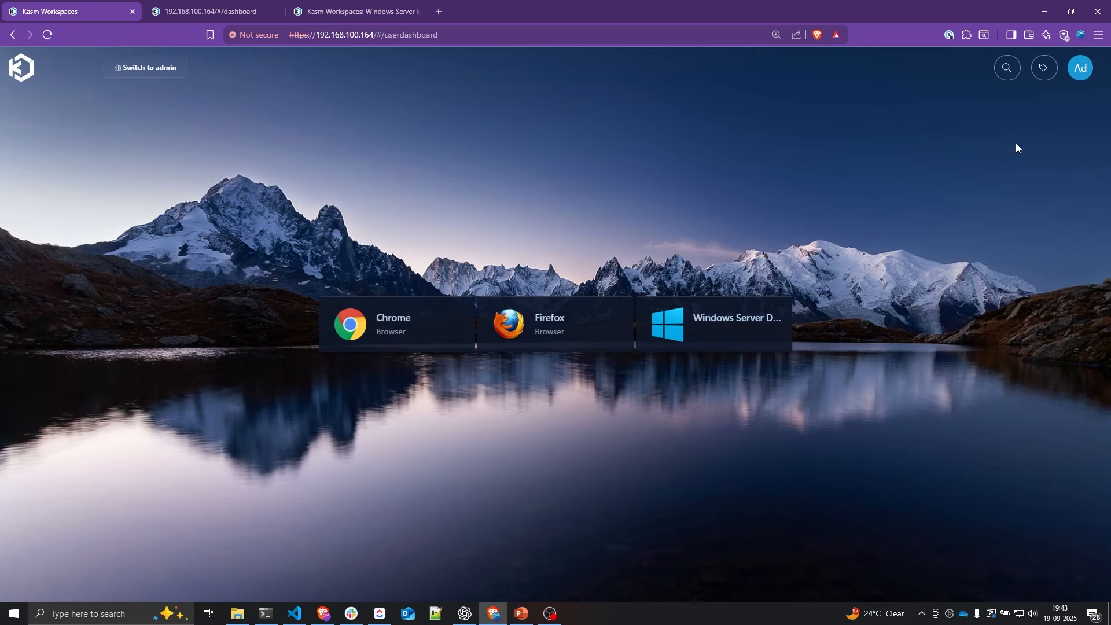
# Step: Upload the pasted OpenSSH private key as a new key pair and save kasm_public_key (1).pub
pyautogui.click(1080, 75)
pyautogui.click(331, 372)
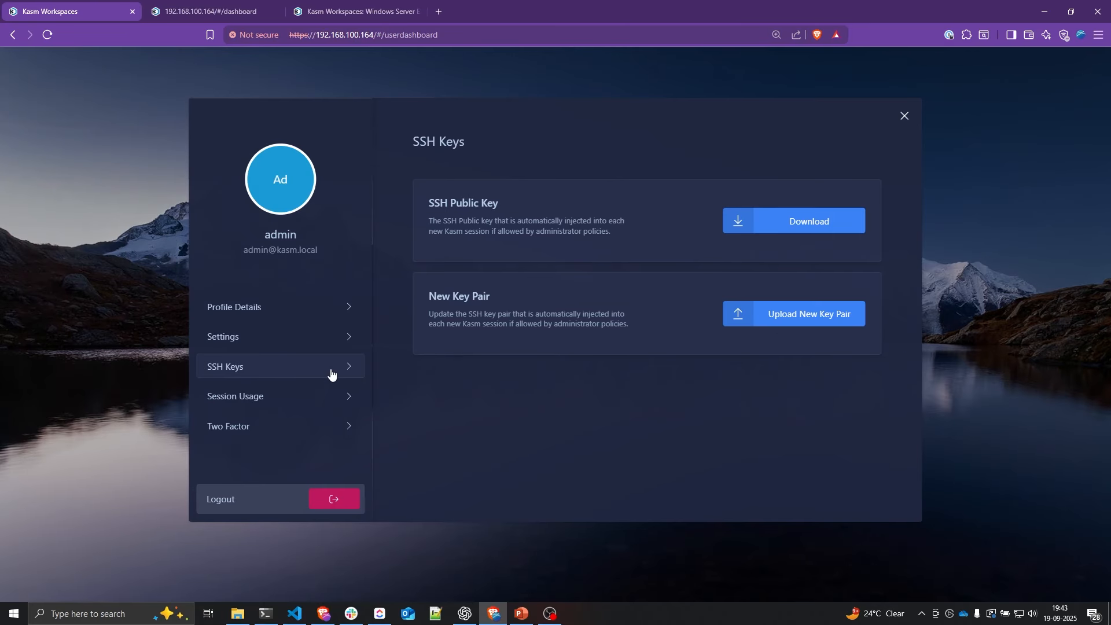
pyautogui.click(775, 321)
pyautogui.click(592, 286)
pyautogui.hotkey('ctrl', 'v')
pyautogui.click(640, 510)
pyautogui.click(786, 232)
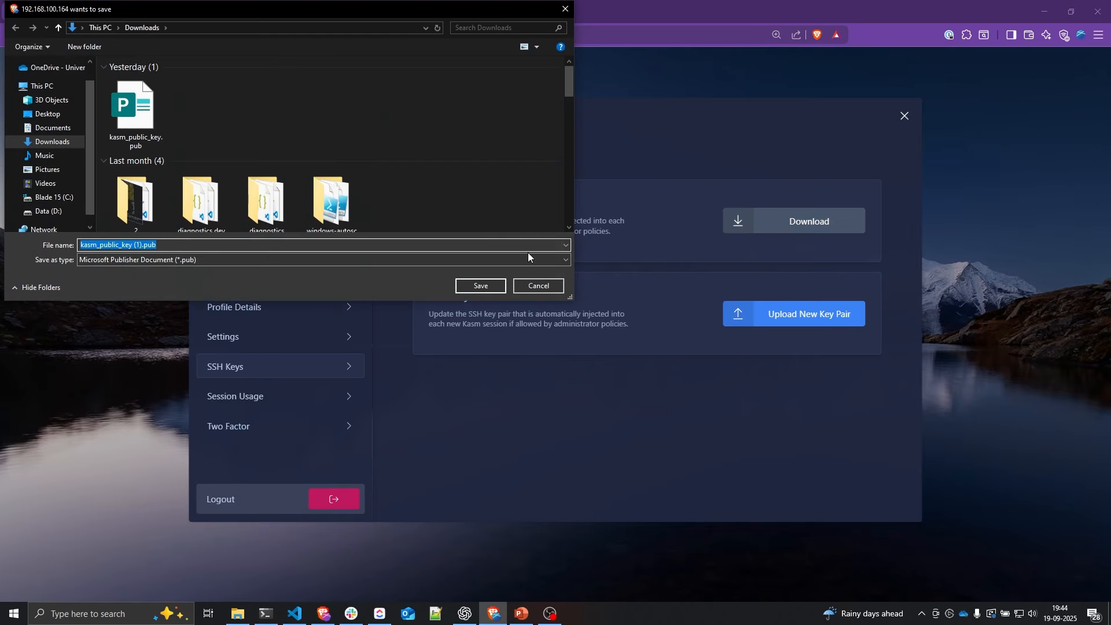
pyautogui.click(479, 286)
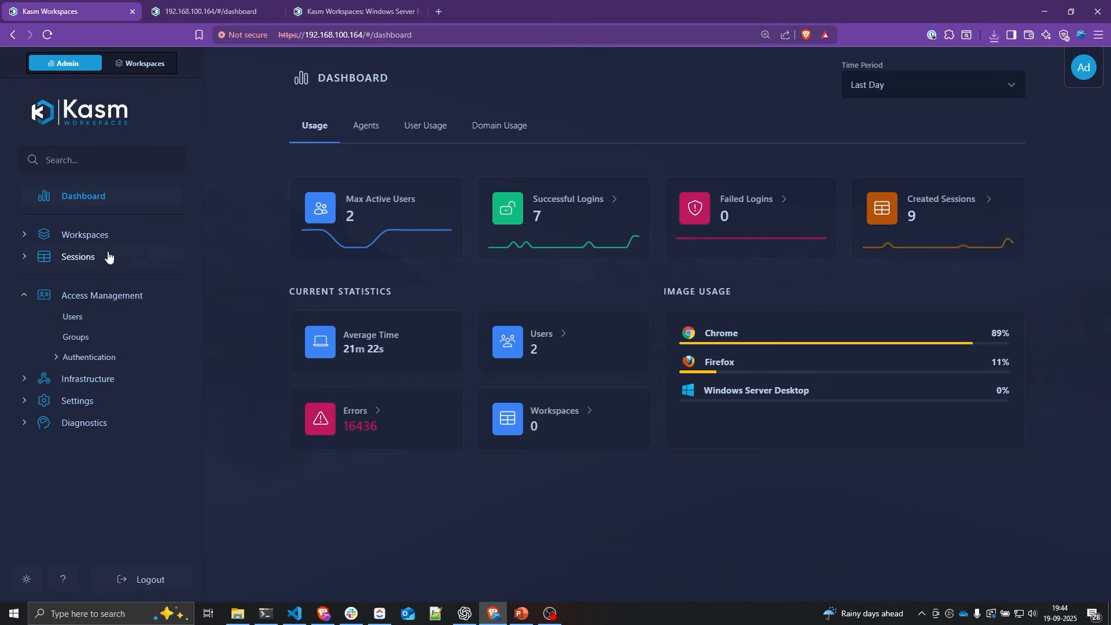
# Step: In the All Users group settings, add inject_ssh_keys with the value True
pyautogui.click(87, 340)
pyautogui.moveTo(979, 314)
pyautogui.click(969, 301)
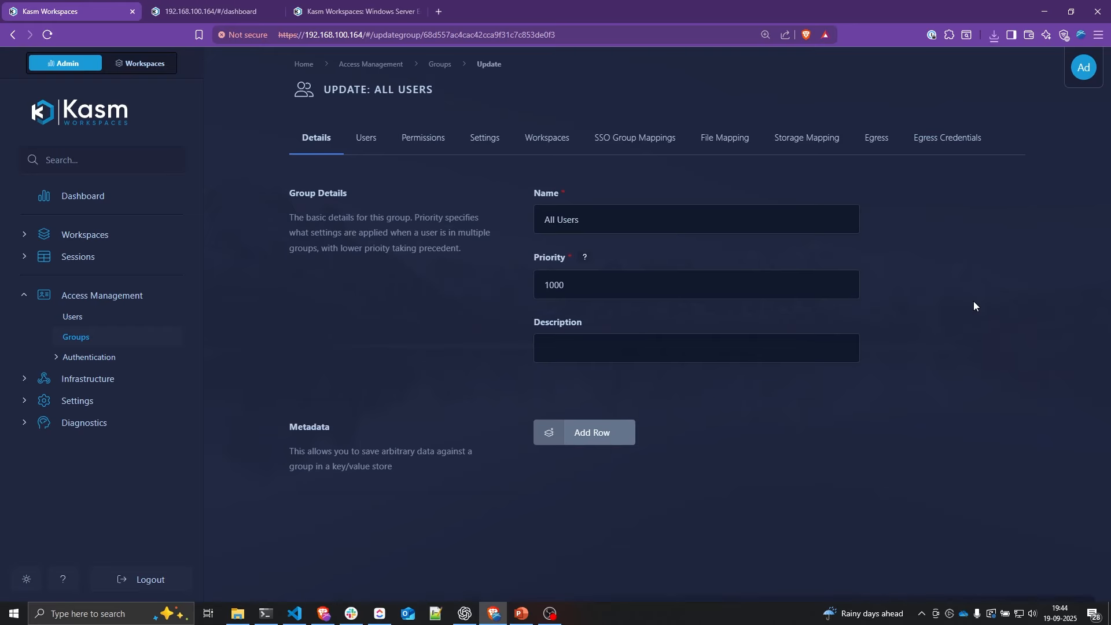
pyautogui.click(486, 140)
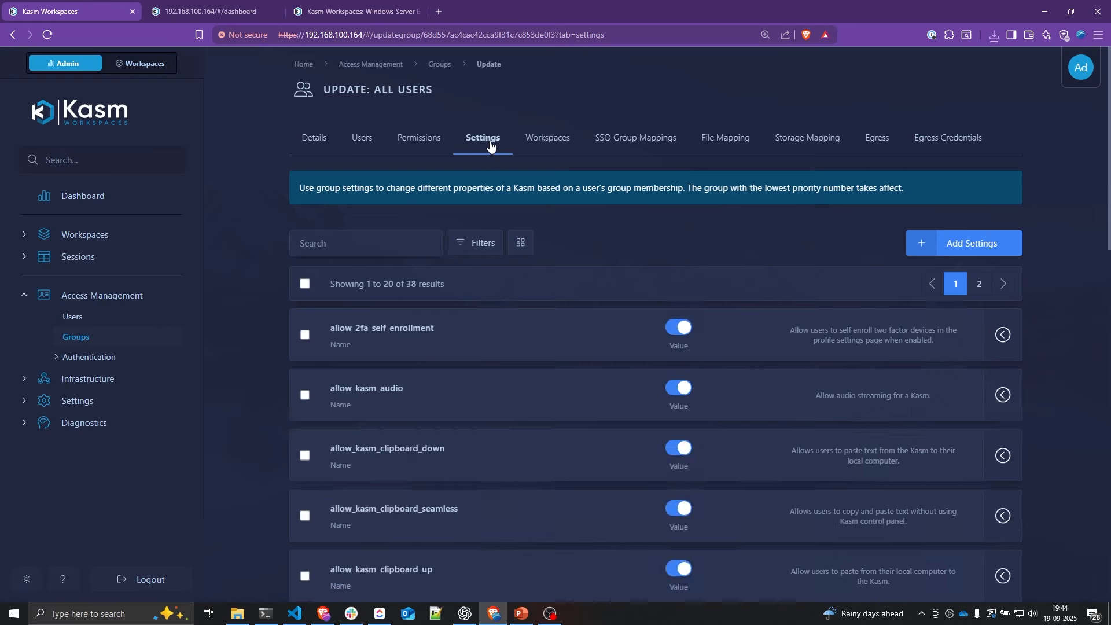
pyautogui.click(954, 252)
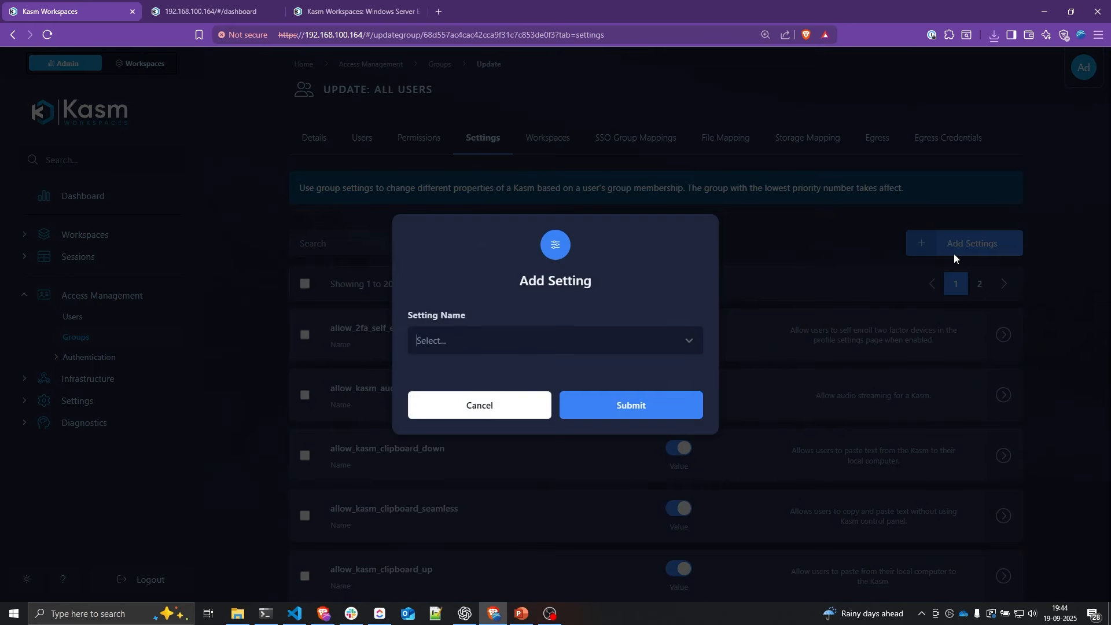
pyautogui.write('inject')
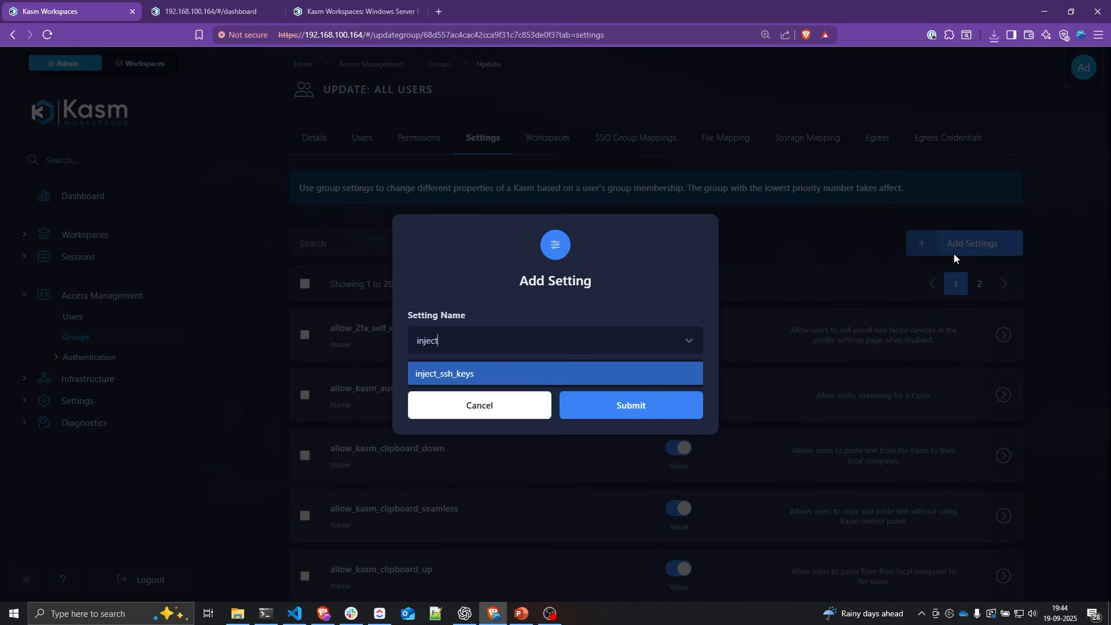
pyautogui.press('Return')
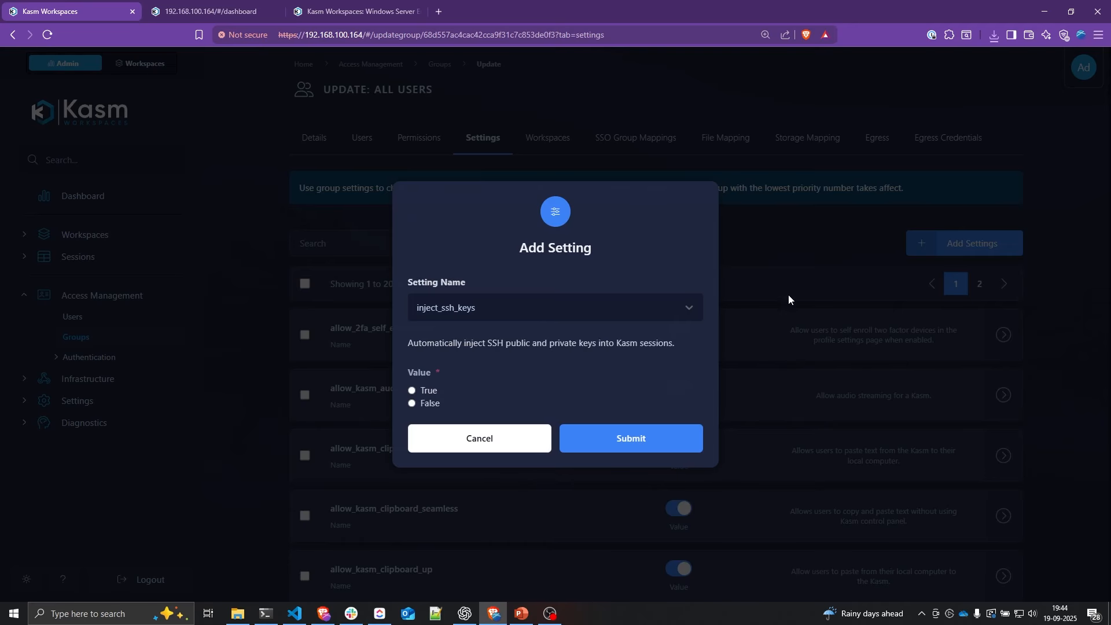
pyautogui.click(631, 442)
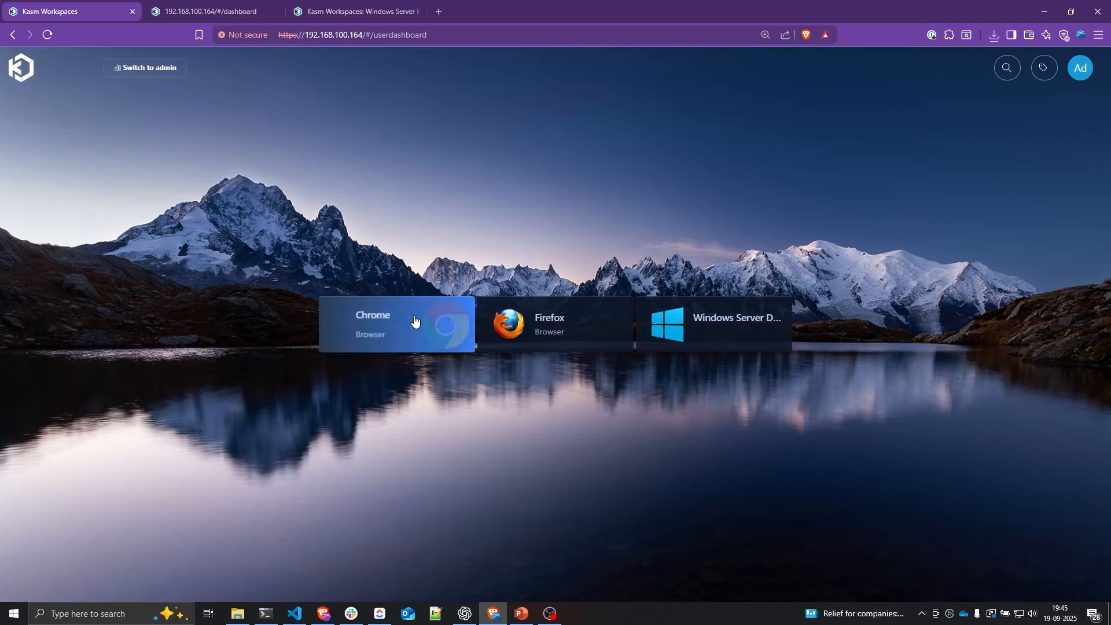
# Step: Launch the Chrome workspace and run cd ~/.ssh and ls -l, revealing id_rsa and id_rsa.pub
pyautogui.click(414, 322)
pyautogui.click(540, 390)
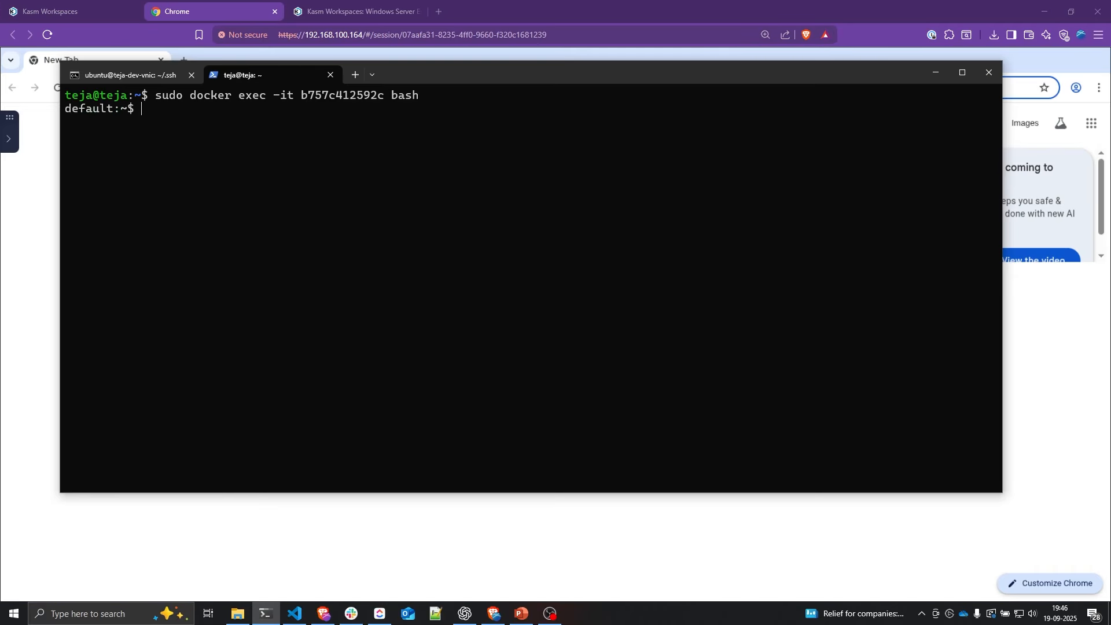
pyautogui.write('cd ~/.s')
pyautogui.press('Tab')
pyautogui.press('Return')
pyautogui.write('ls -l')
pyautogui.press('Return')
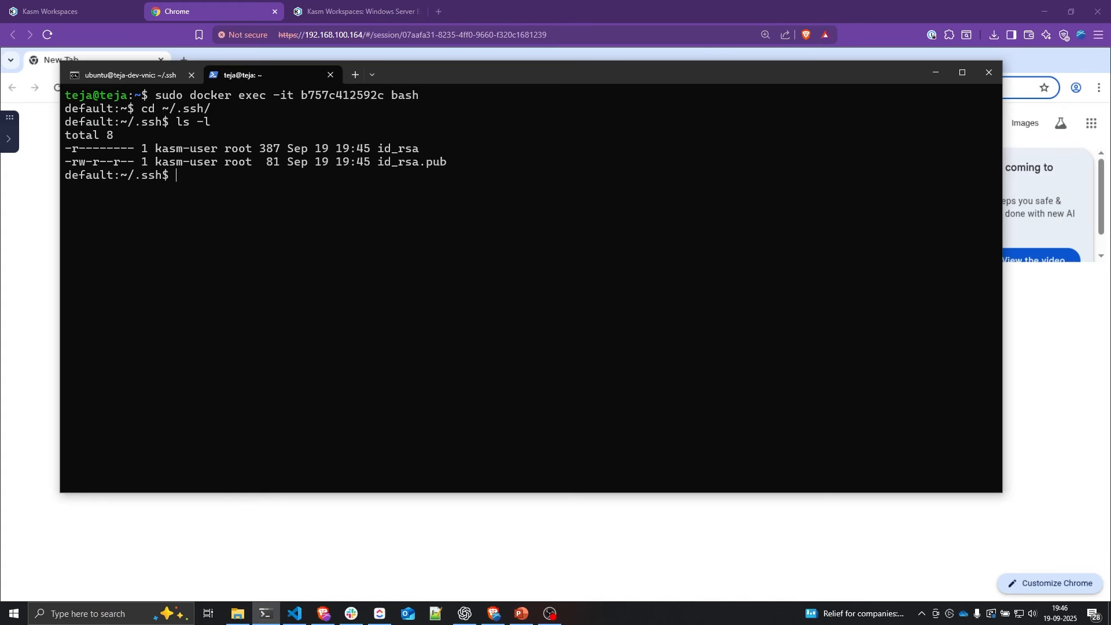
pyautogui.moveTo(66, 148); pyautogui.dragTo(449, 168)
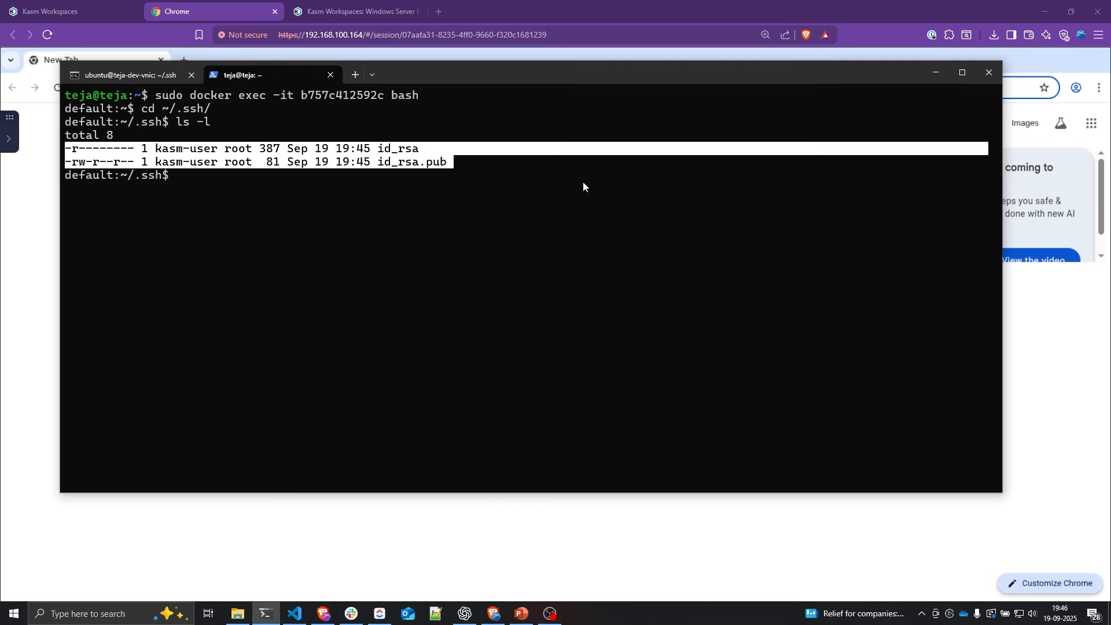
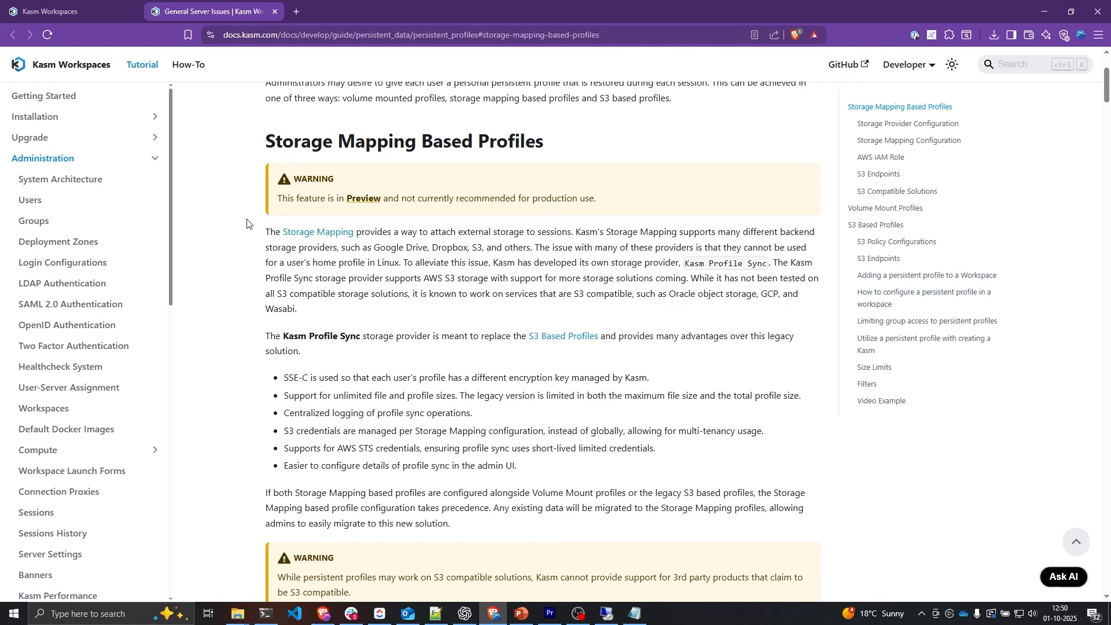
# Step: Return from the documentation to the Kasm Workspaces admin console
pyautogui.click(69, 12)
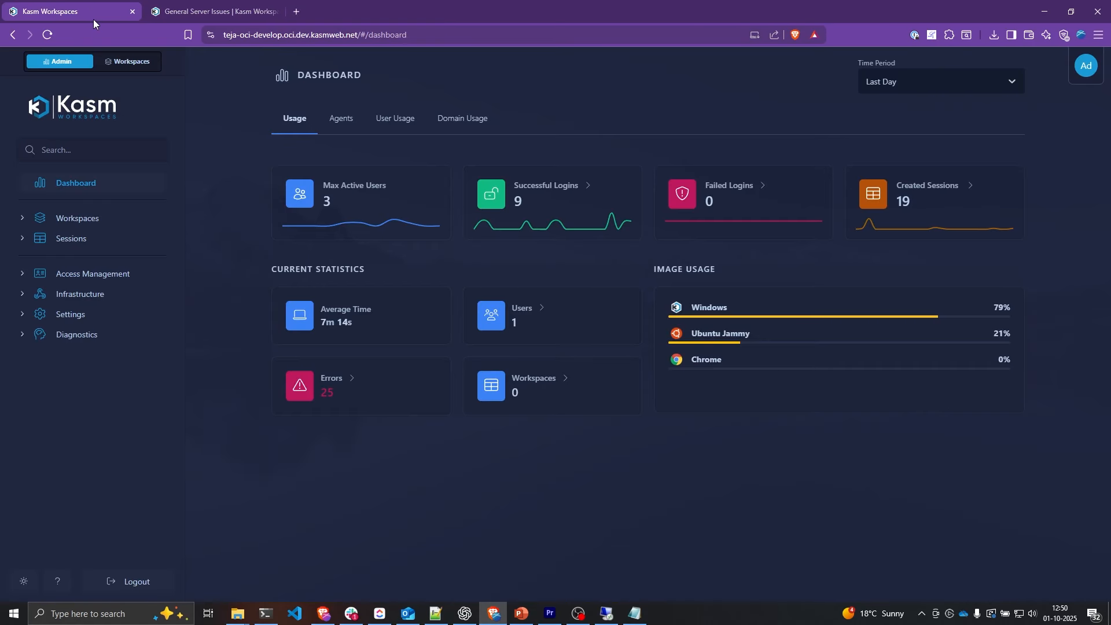
# Step: Turn on Experimental Features in Global settings, accepting the risk, then begin a new storage provider
pyautogui.click(87, 320)
pyautogui.click(85, 334)
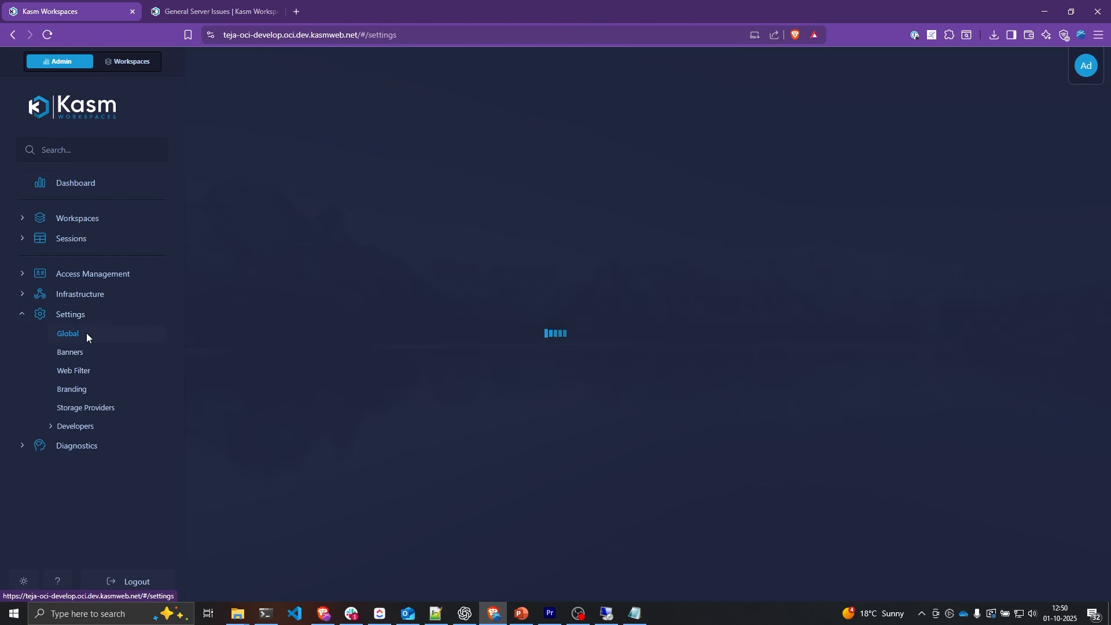
pyautogui.scroll(-20, 348, 321)
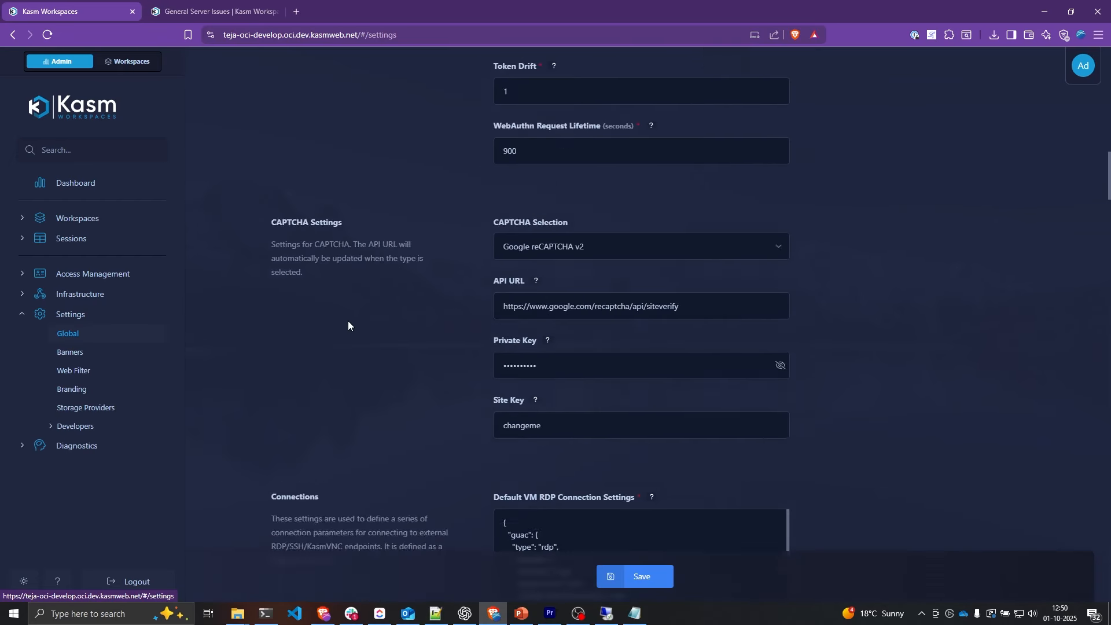
pyautogui.click(507, 284)
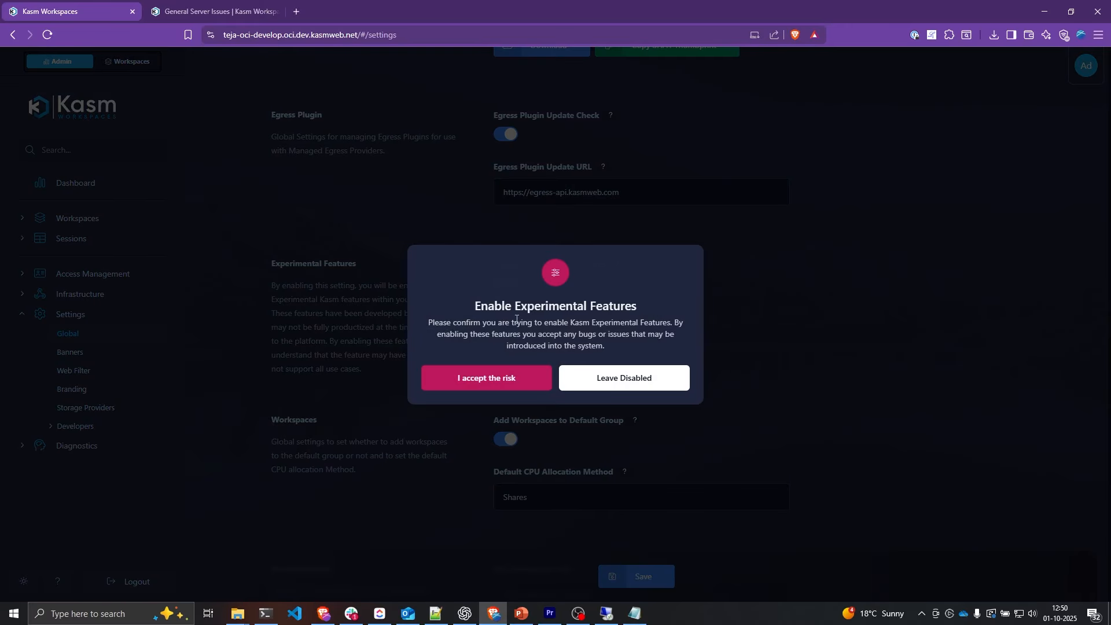
pyautogui.click(515, 379)
pyautogui.click(661, 578)
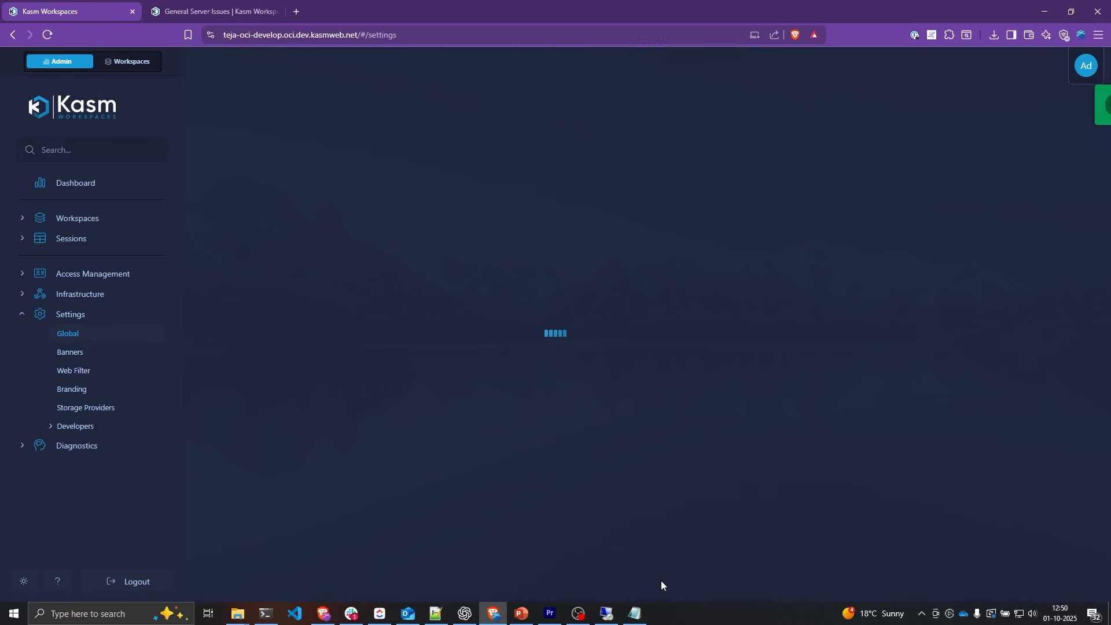
pyautogui.click(116, 414)
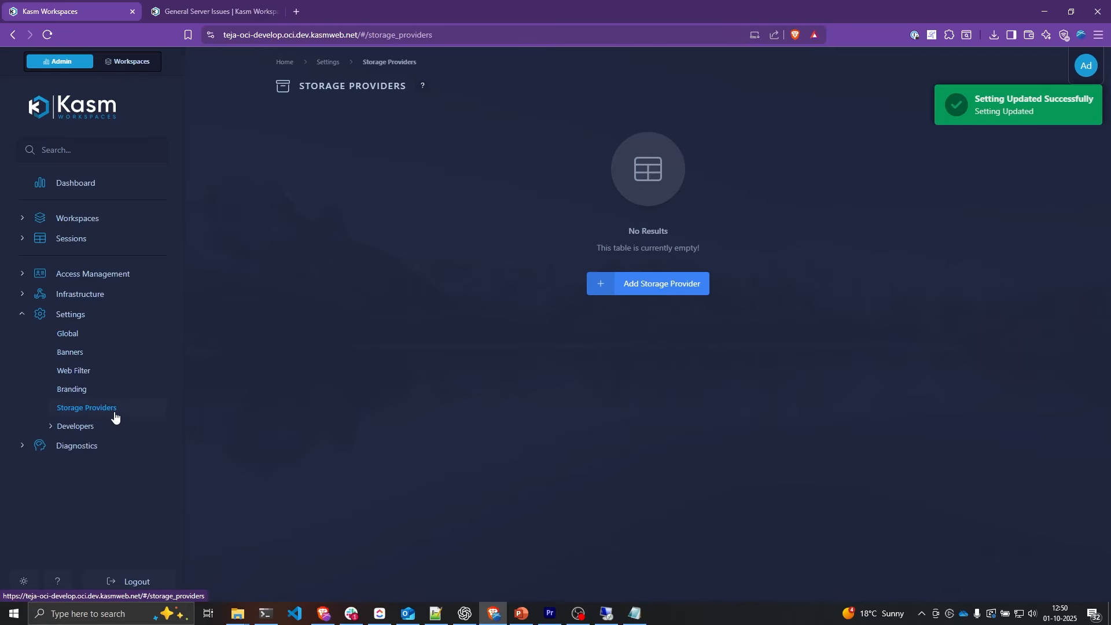
pyautogui.click(641, 291)
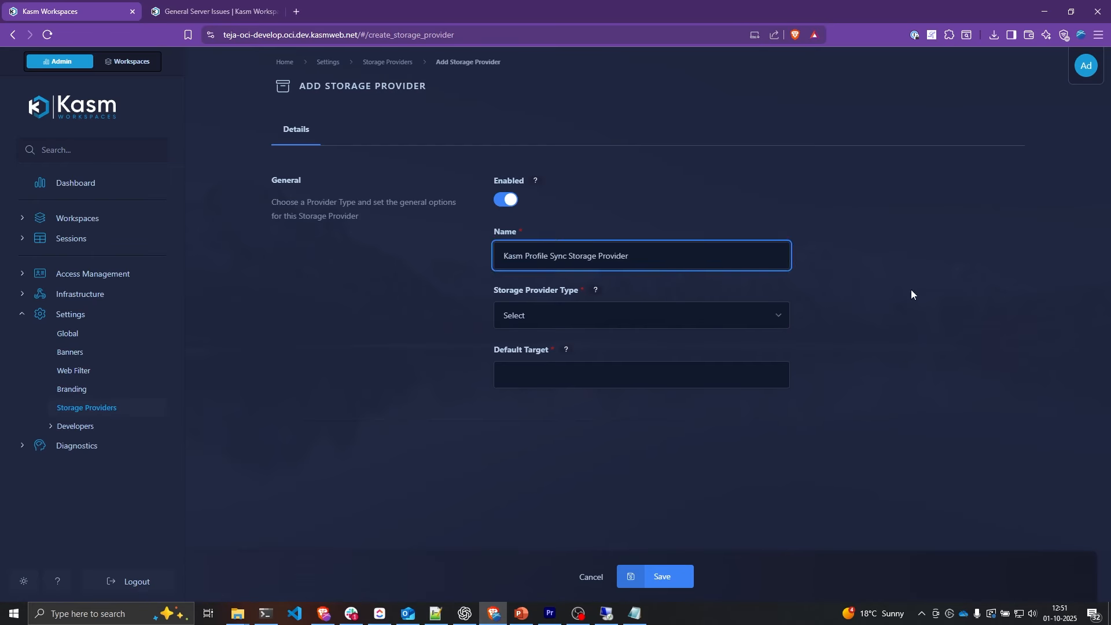
# Step: Choose Kasm Profile Sync as the provider type and review the volume configuration field docs
pyautogui.click(747, 312)
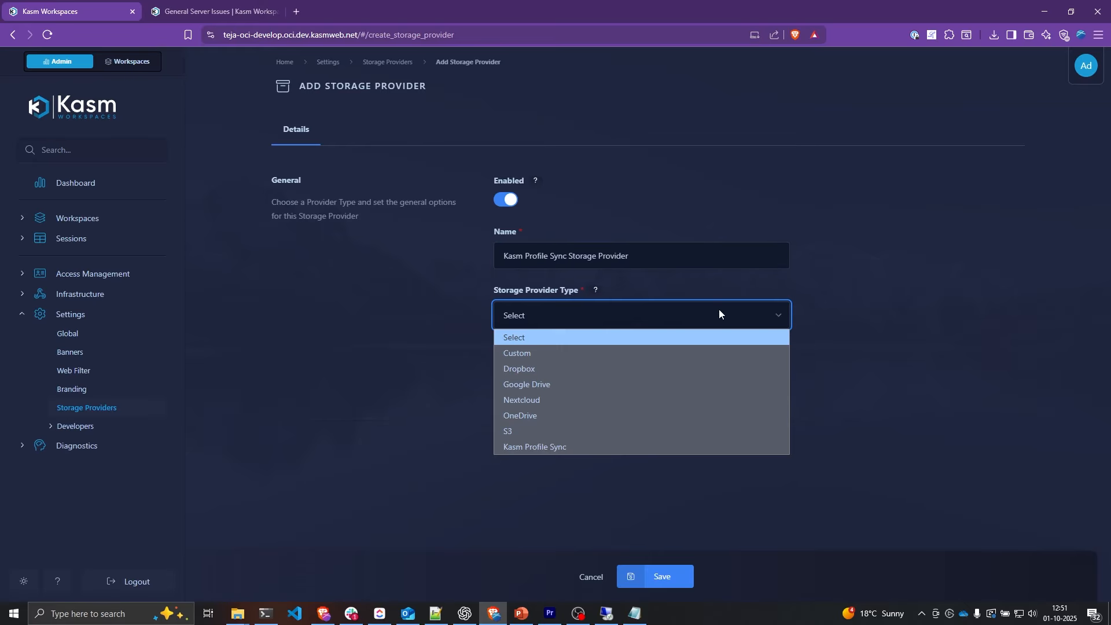
pyautogui.click(539, 447)
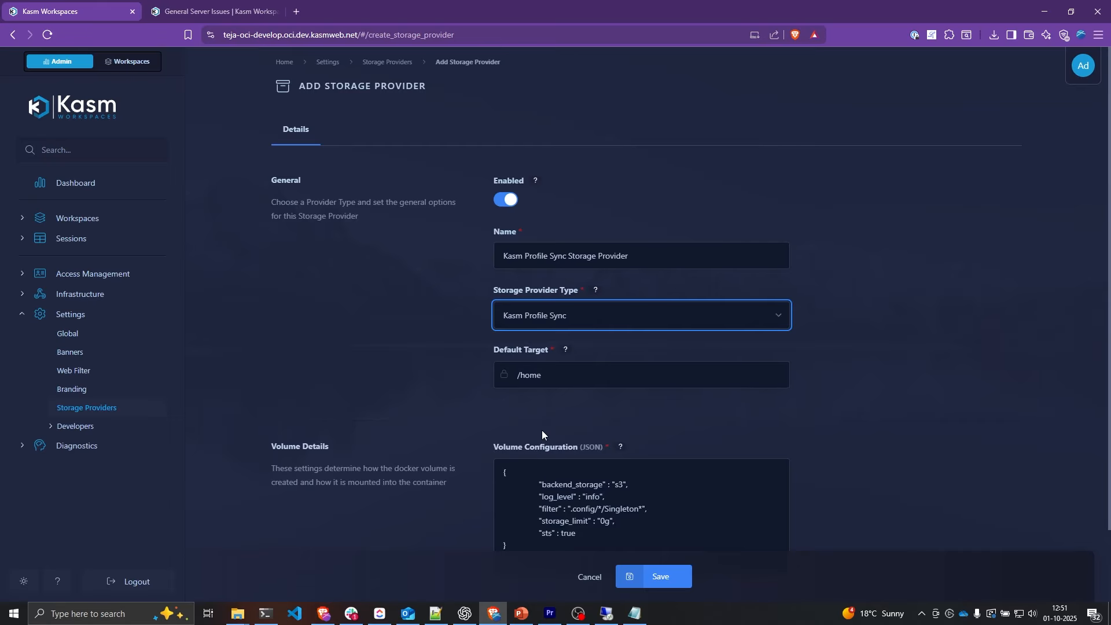
pyautogui.scroll(-2, 541, 435)
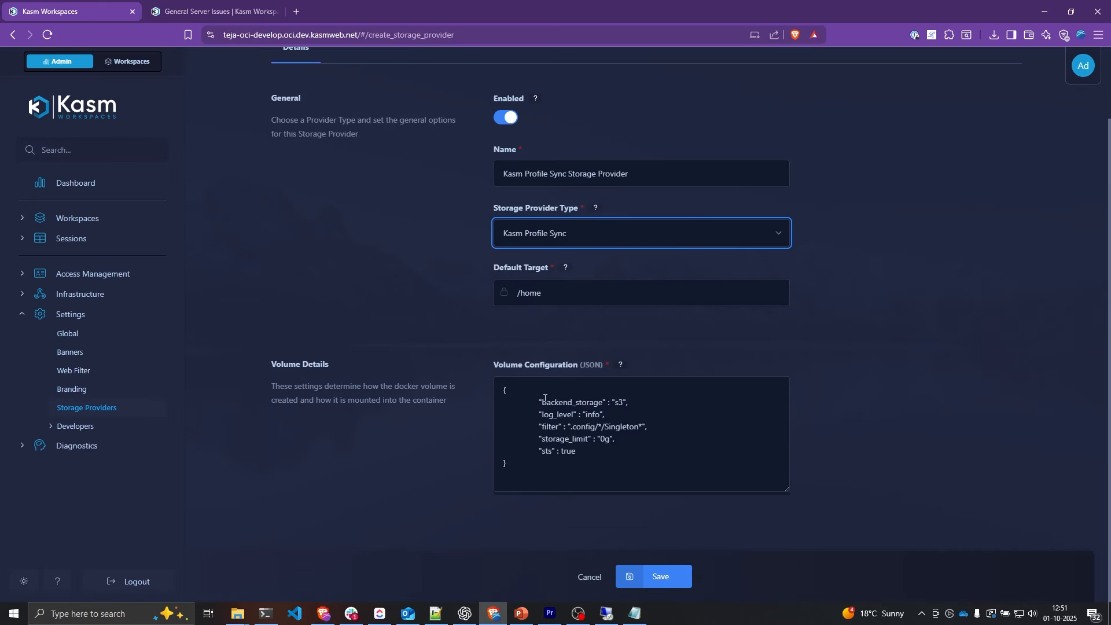
pyautogui.hotkey('ctrl', 'Tab')
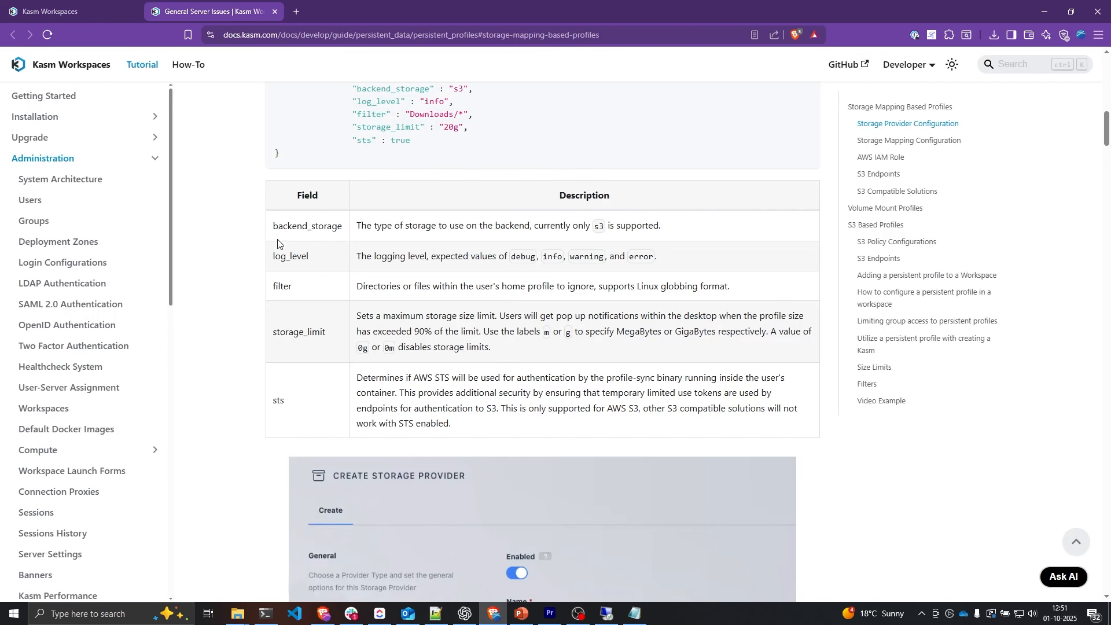
pyautogui.moveTo(272, 226); pyautogui.dragTo(499, 427)
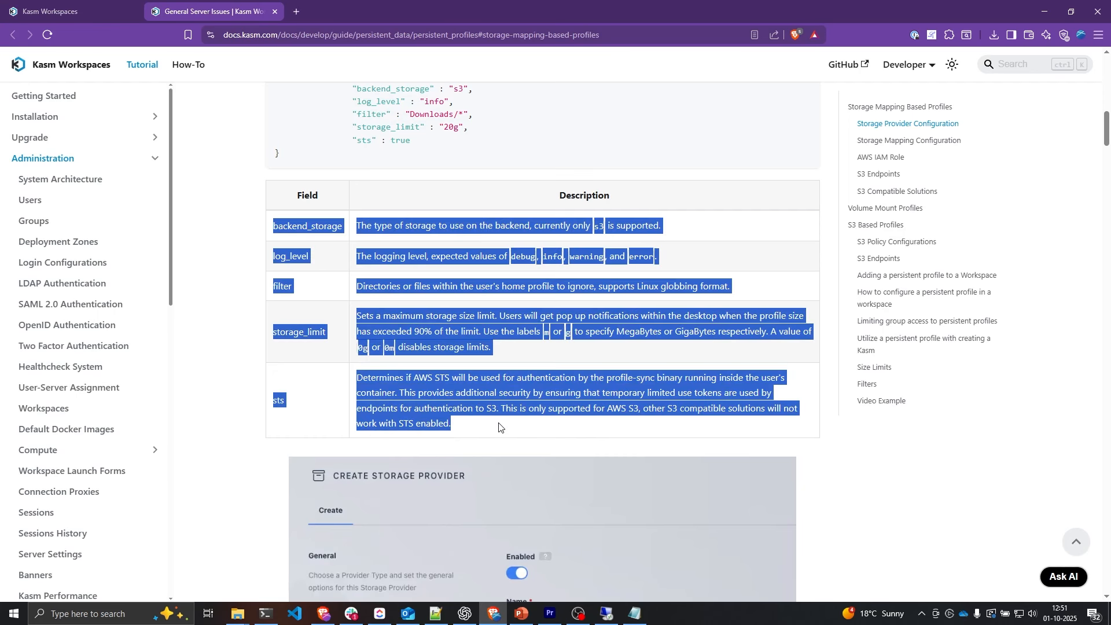
pyautogui.click(512, 424)
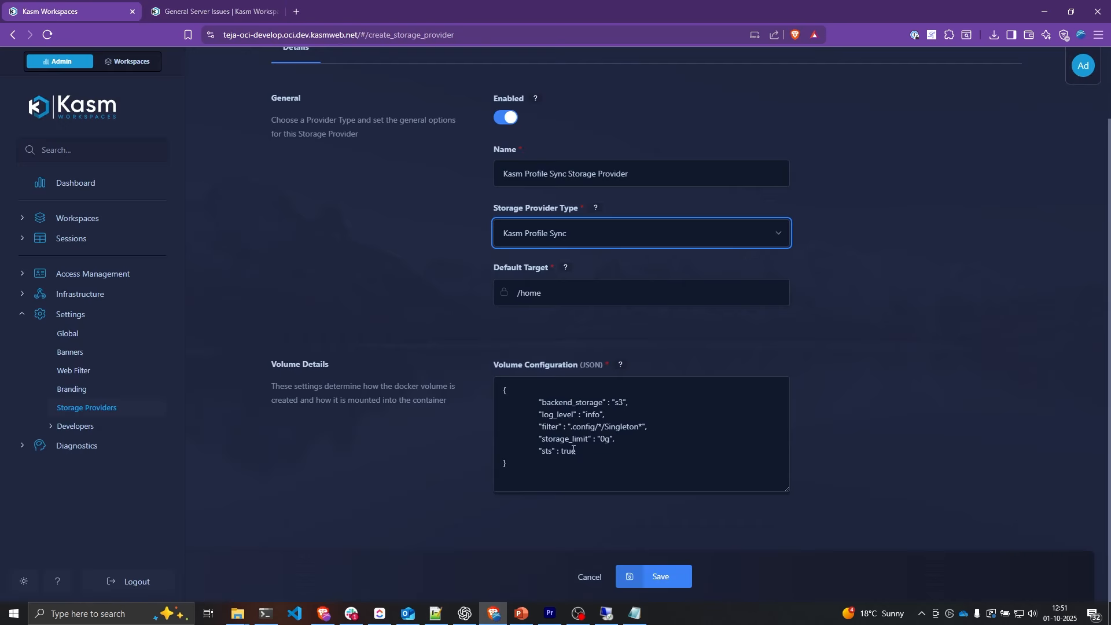
# Step: Change storage_limit to 20g in the volume configuration and save the provider
pyautogui.hotkey('ctrl', 'shift', 'Tab')
pyautogui.click(600, 443)
pyautogui.write('0')
pyautogui.click(803, 492)
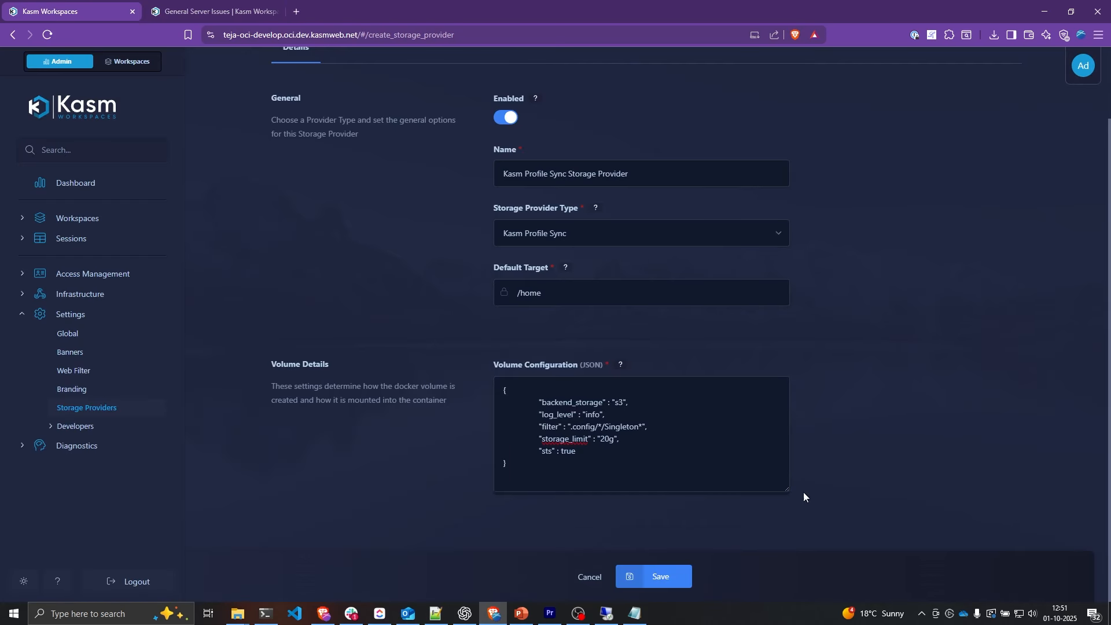
pyautogui.click(674, 578)
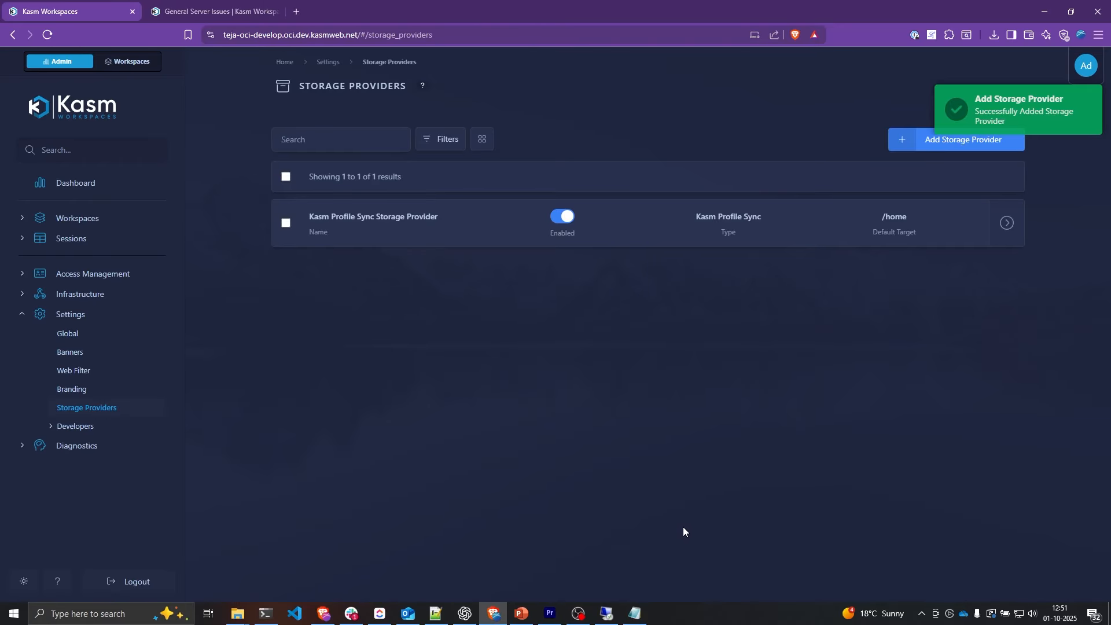
pyautogui.click(78, 219)
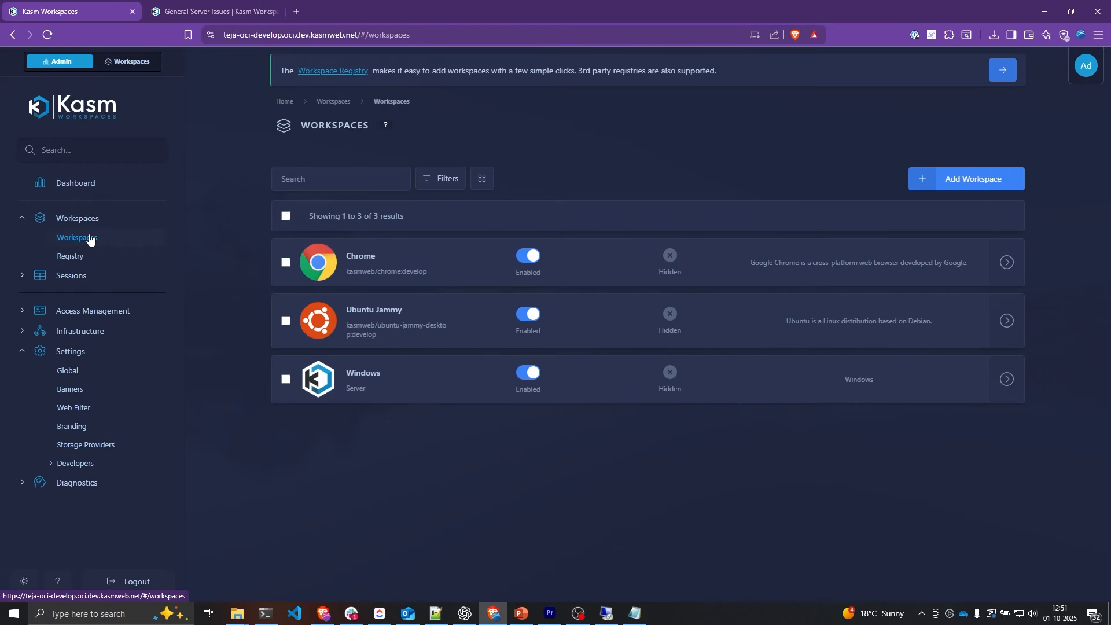
# Step: Add a storage mapping to the Ubuntu Jammy workspace using Kasm Profile Sync Storage Provider
pyautogui.moveTo(1004, 330)
pyautogui.click(968, 325)
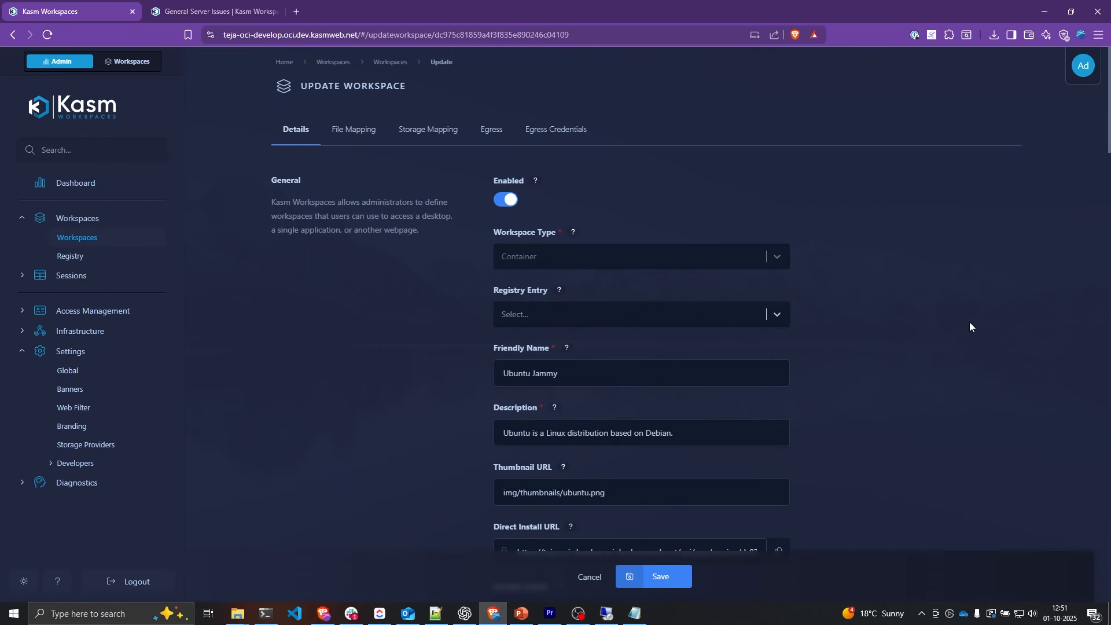
pyautogui.click(437, 139)
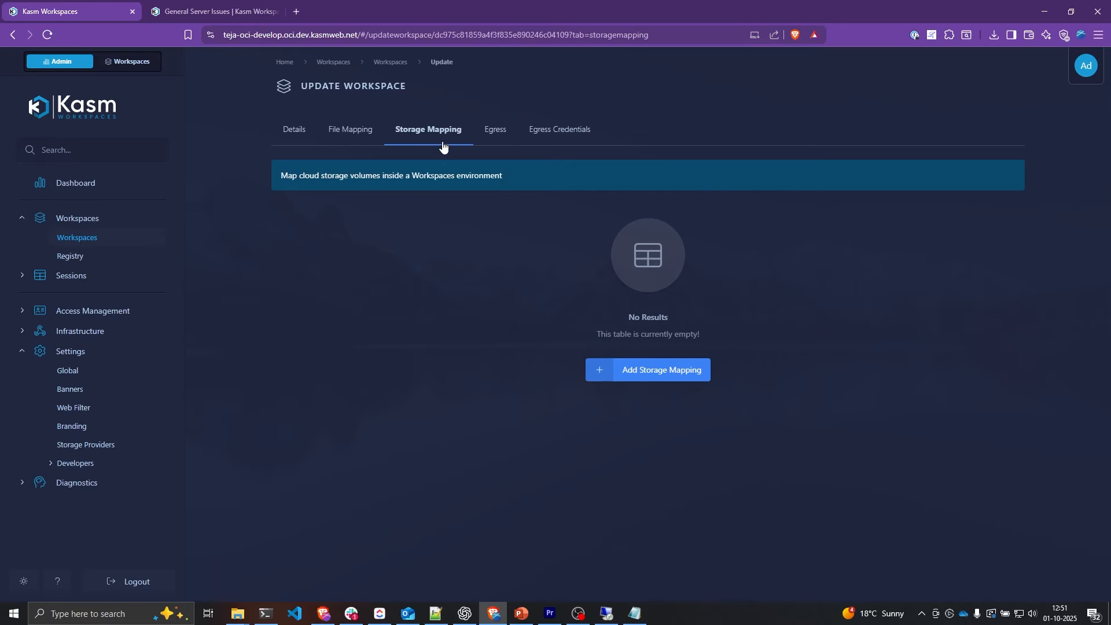
pyautogui.click(667, 369)
pyautogui.click(580, 325)
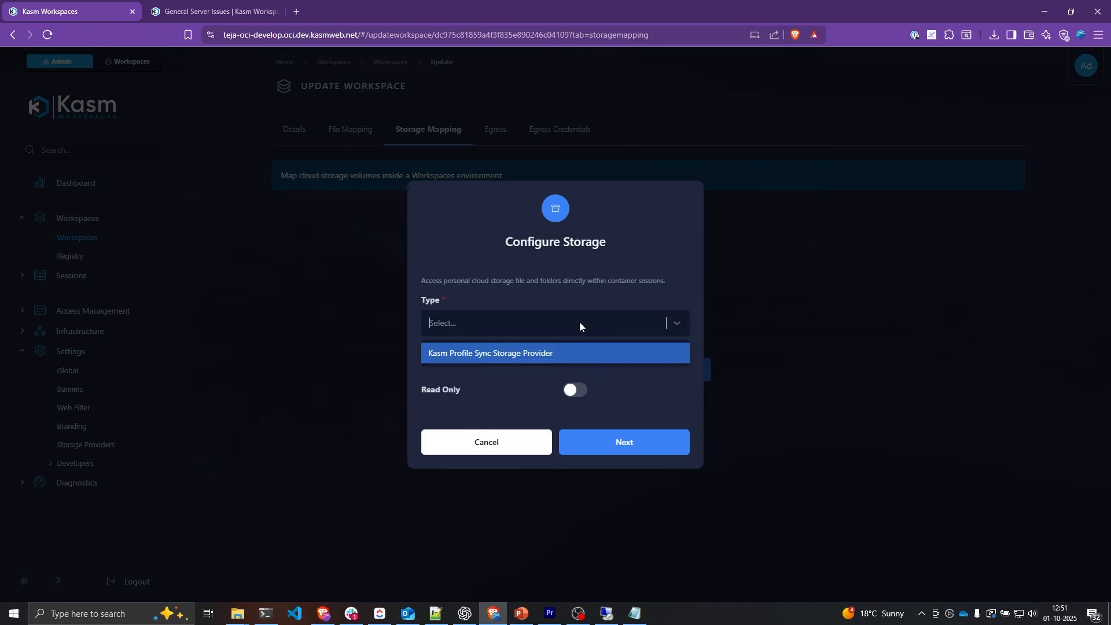
pyautogui.click(485, 354)
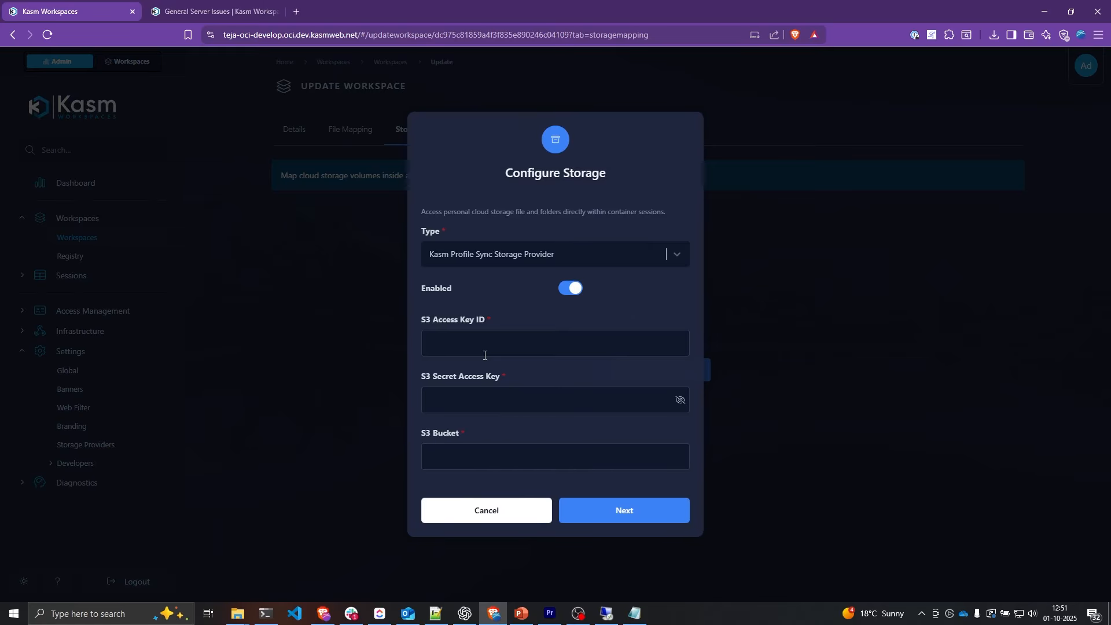
# Step: Paste the S3 access key ID, secret access key and bucket name, then confirm the mapping
pyautogui.click(466, 348)
pyautogui.hotkey('ctrl', 'v')
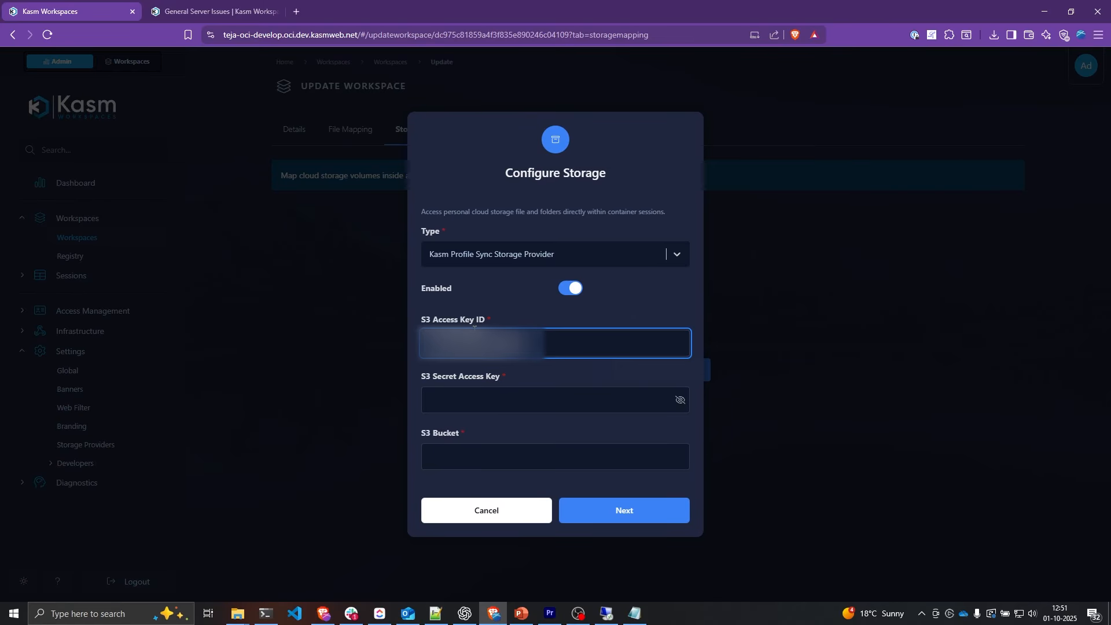
pyautogui.click(471, 399)
pyautogui.hotkey('ctrl', 'v')
pyautogui.click(547, 451)
pyautogui.write('teja-test-s3-profiles')
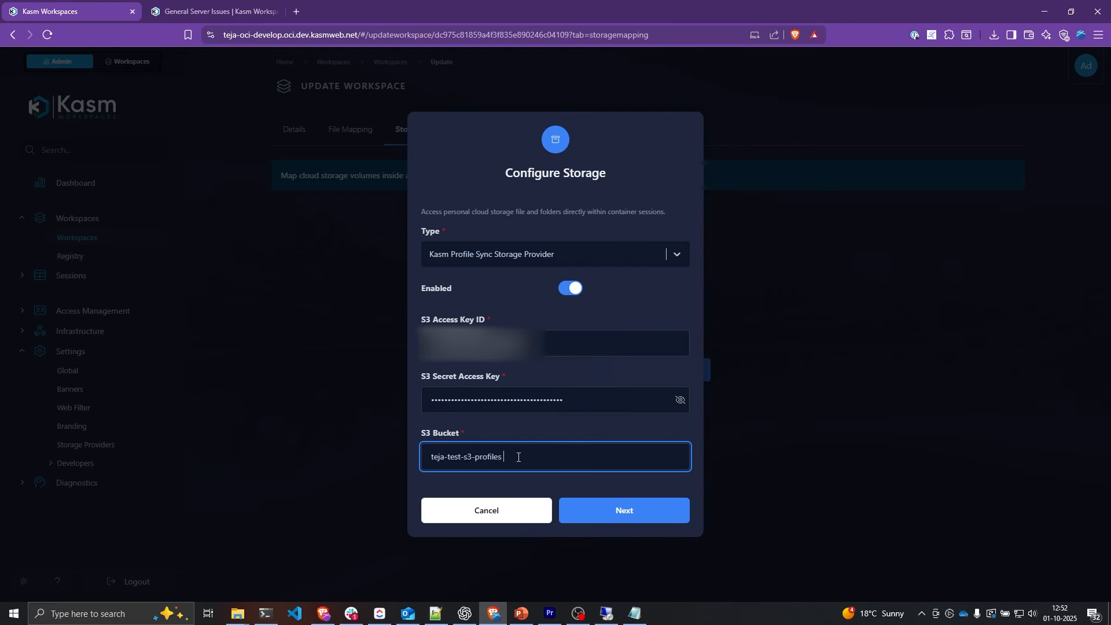
pyautogui.click(633, 512)
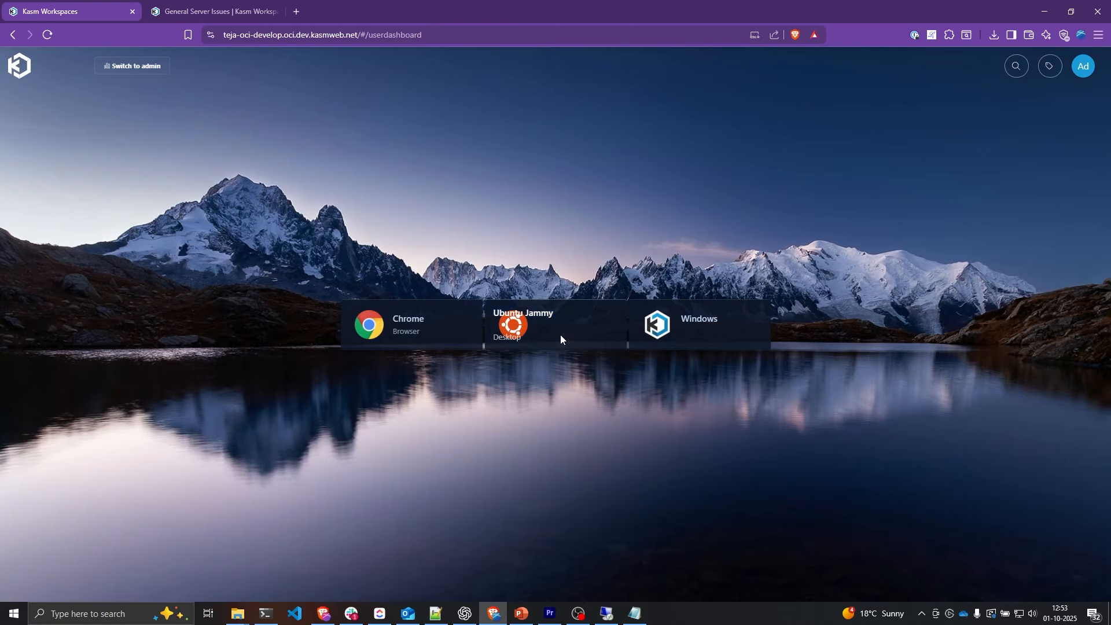
# Step: Launch Ubuntu Jammy with Persistent Profile enabled
pyautogui.click(560, 338)
pyautogui.click(530, 311)
pyautogui.click(467, 339)
pyautogui.click(565, 416)
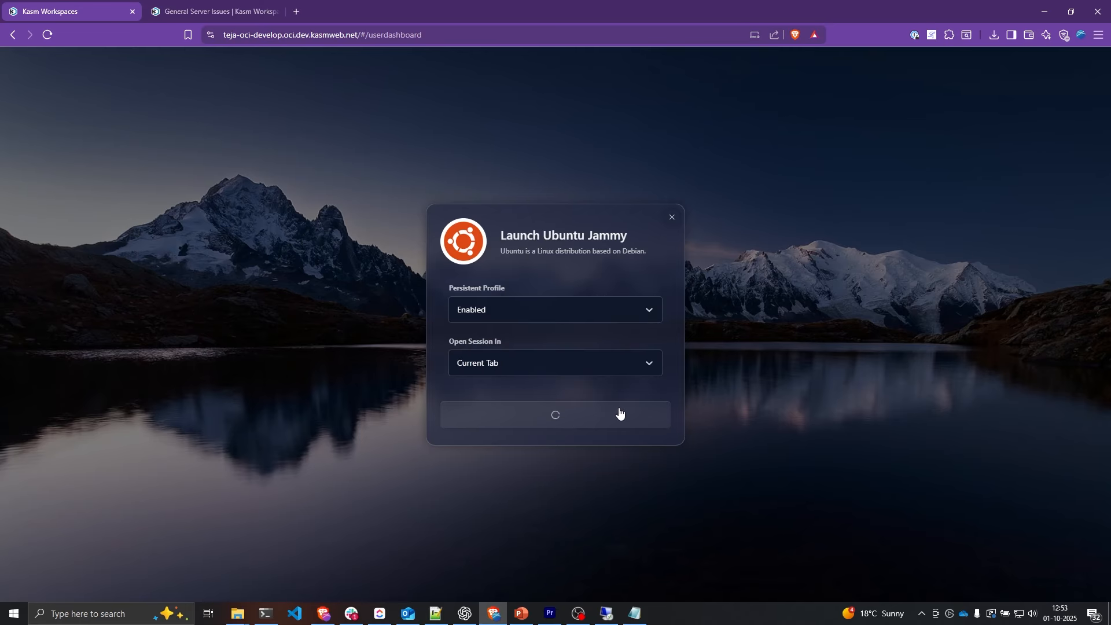